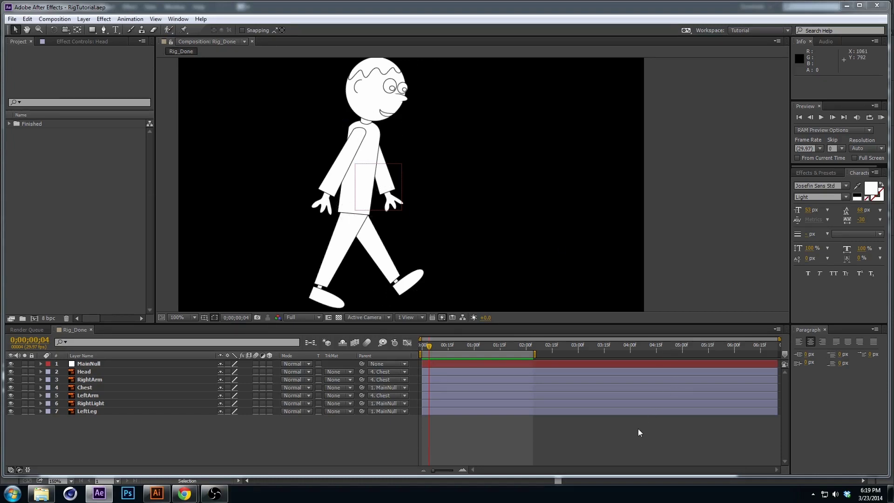
# Preview the finished walk cycle, then bring up Rig.ai in Illustrator with the Selection tool.
pyautogui.press('KP_0')
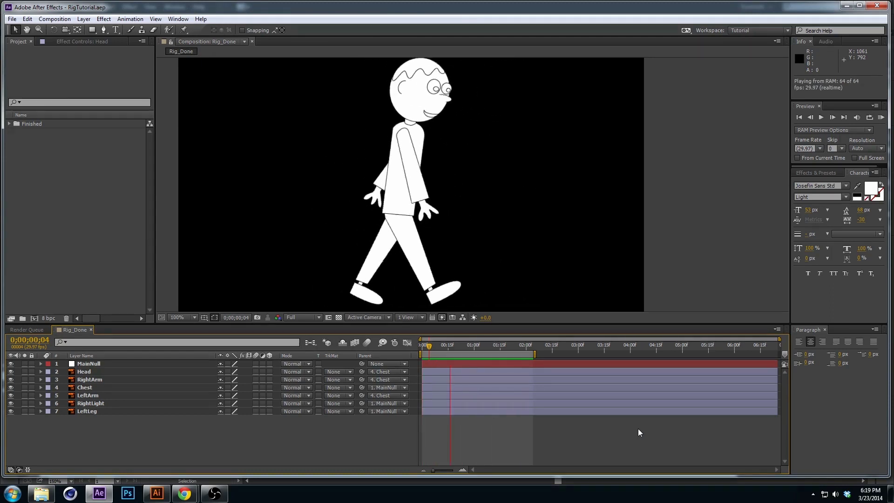
pyautogui.press('space')
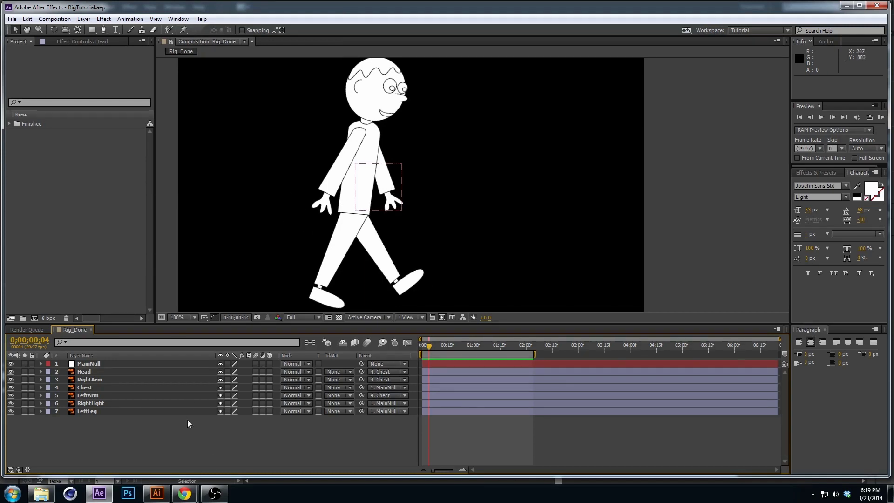
pyautogui.moveTo(214, 498)
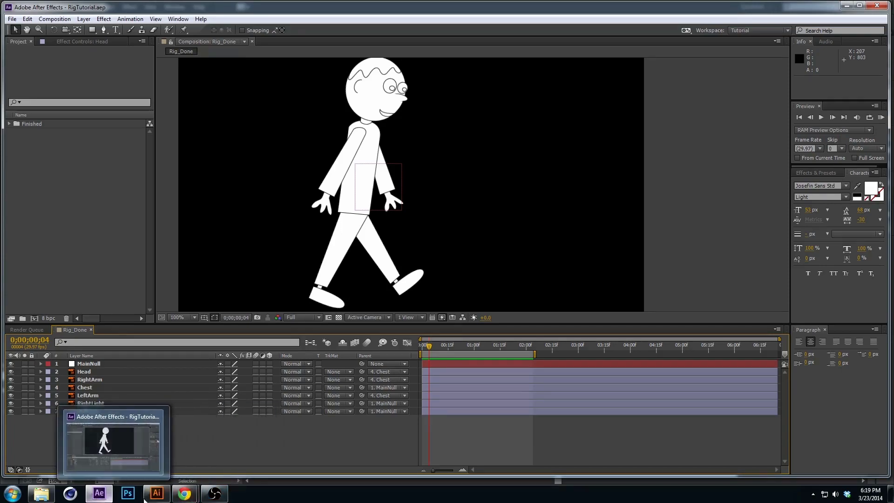
pyautogui.click(156, 494)
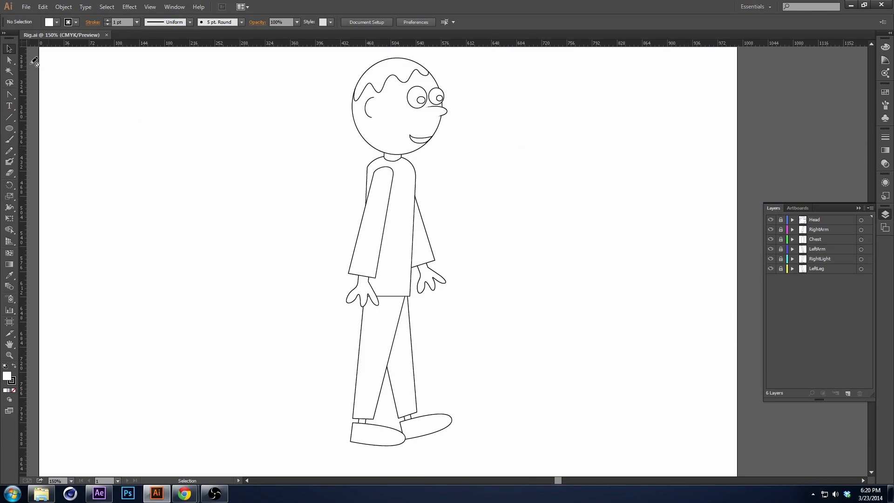
pyautogui.moveTo(518, 121); pyautogui.dragTo(513, 125)
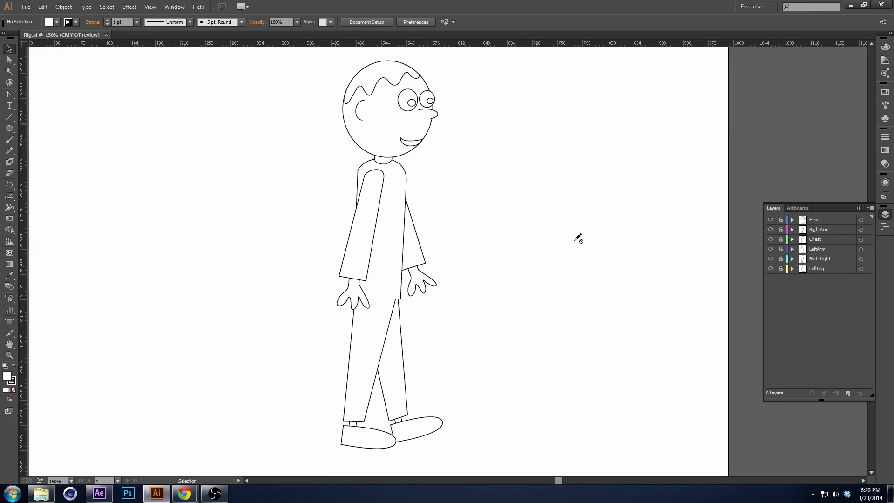
pyautogui.click(9, 50)
# Hide all layers, then show Head, RightArm, Chest, LeftArm, RightLight and LeftLeg one by one.
pyautogui.moveTo(771, 223); pyautogui.dragTo(772, 266)
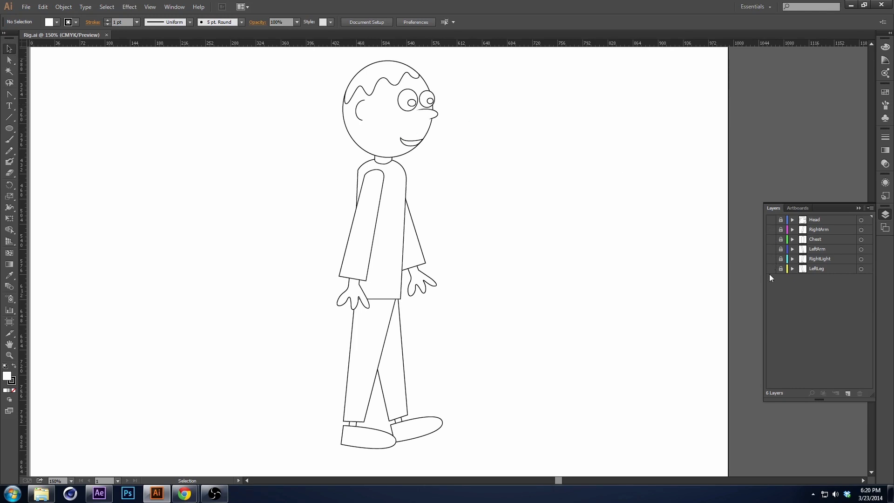
pyautogui.click(771, 269)
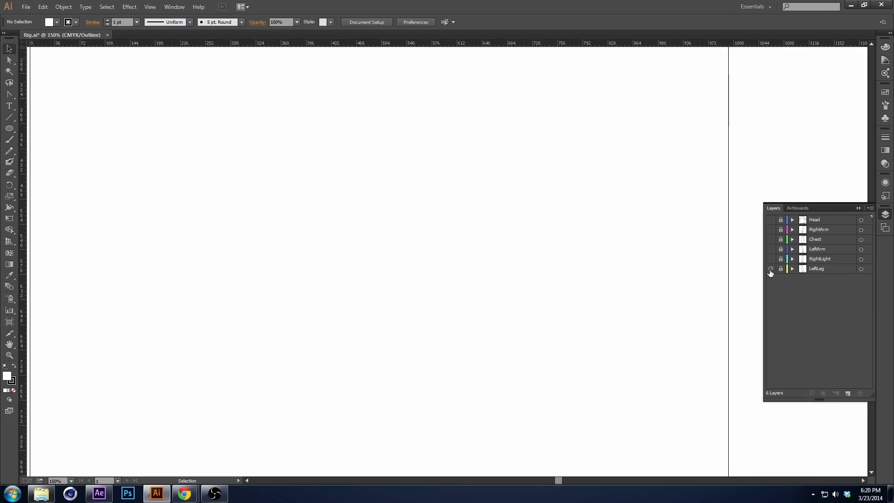
pyautogui.click(771, 269)
pyautogui.click(771, 220)
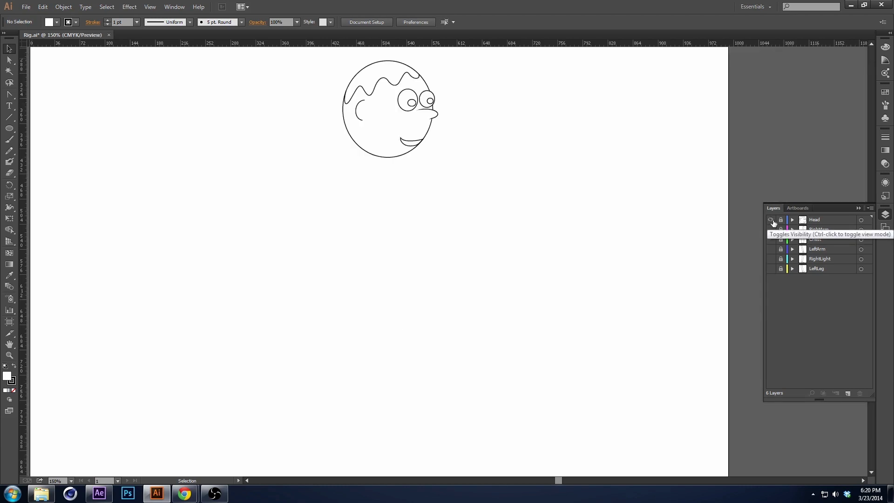
pyautogui.click(770, 230)
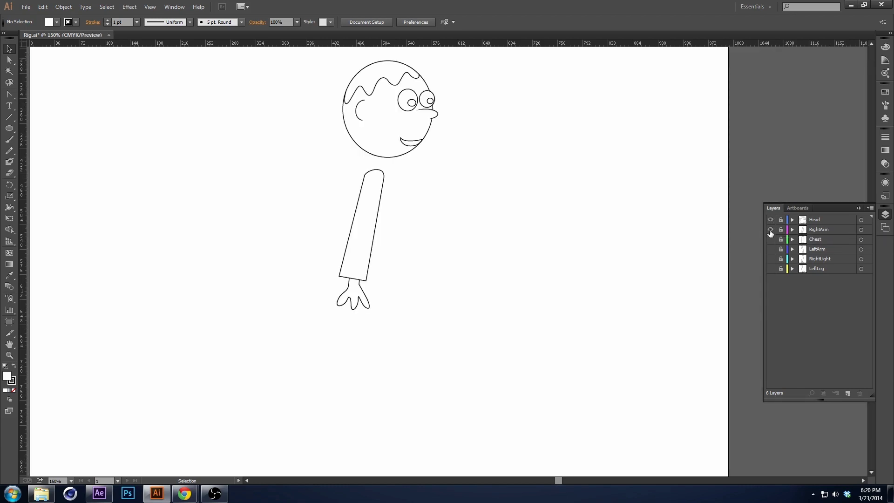
pyautogui.click(771, 240)
pyautogui.click(772, 249)
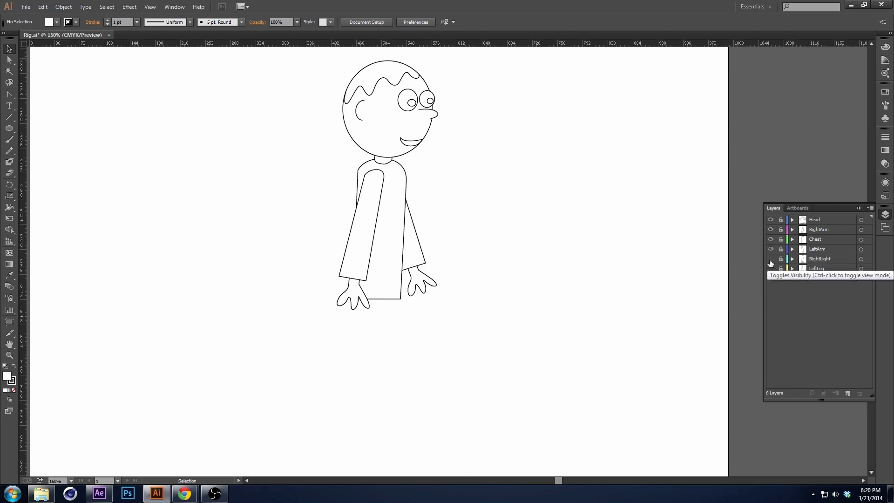
pyautogui.click(770, 260)
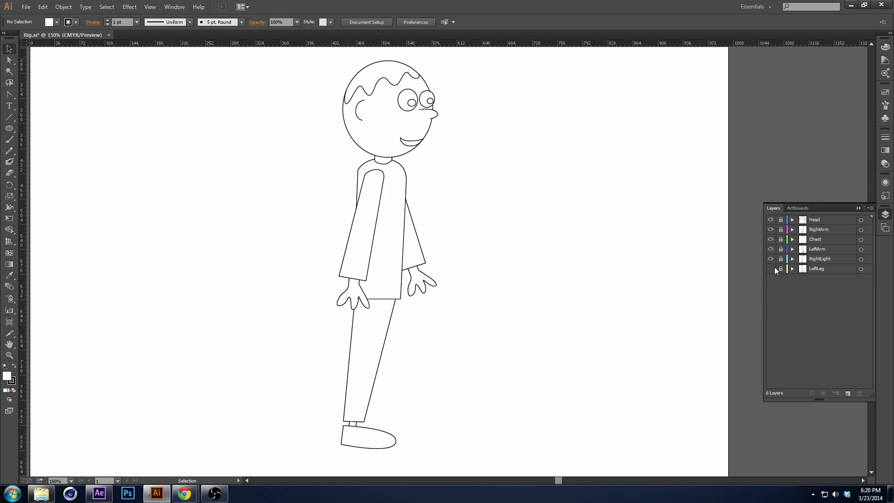
pyautogui.click(771, 269)
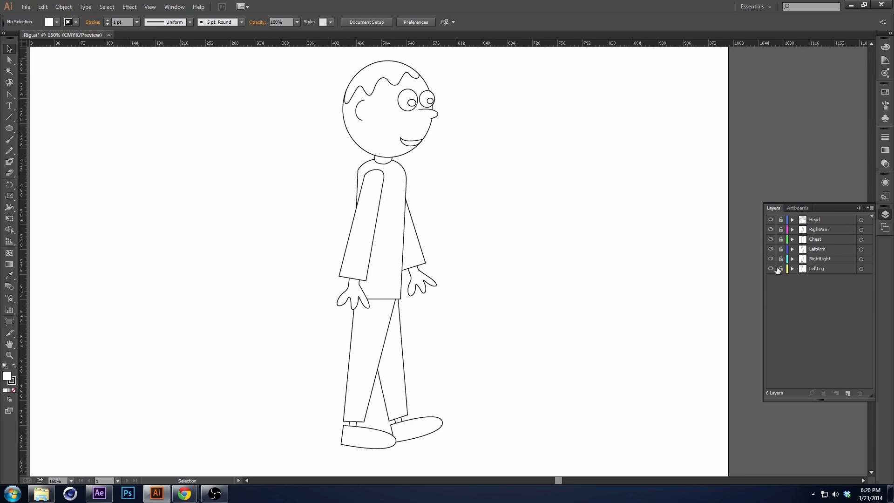
# Unlock all six body-part layers.
pyautogui.click(781, 259)
pyautogui.click(781, 268)
pyautogui.click(781, 249)
pyautogui.click(781, 239)
pyautogui.click(782, 230)
pyautogui.click(781, 219)
pyautogui.click(823, 259)
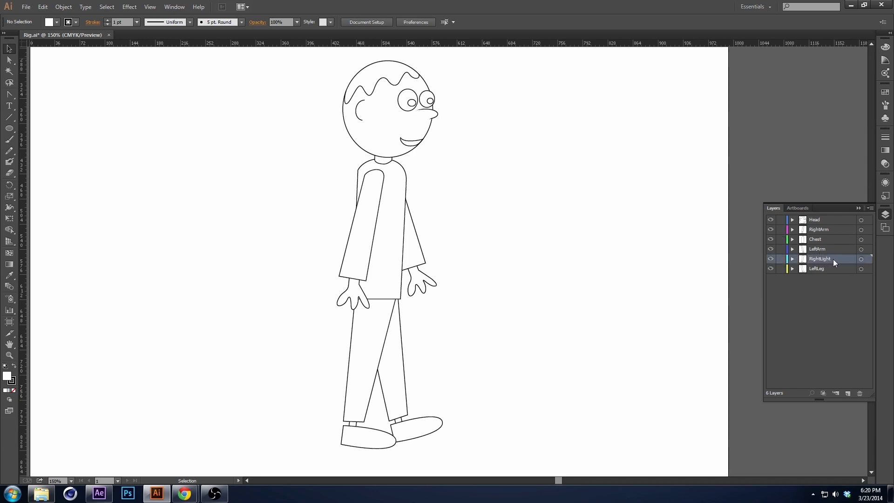
# Rename the RightLight layer to RightLeg and briefly inspect the LeftLeg paths.
pyautogui.click(833, 260)
pyautogui.press('BackSpace')
pyautogui.write('eg')
pyautogui.press('Return')
pyautogui.click(793, 269)
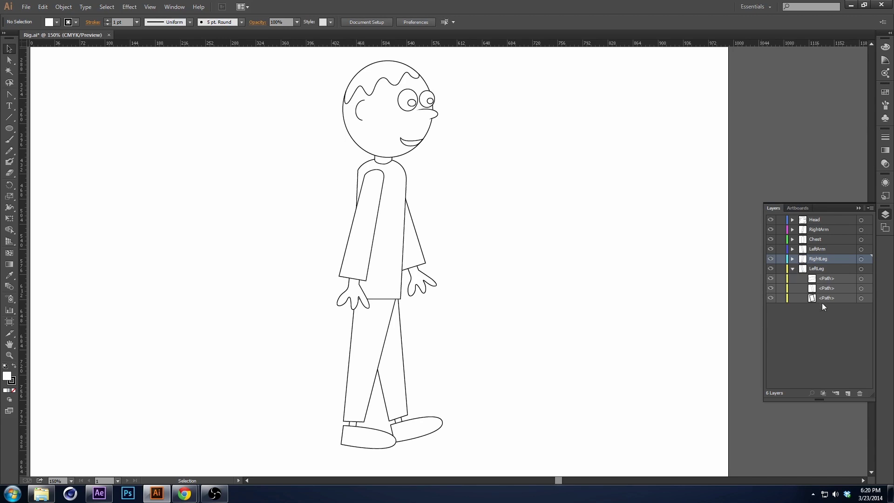
pyautogui.click(793, 269)
# Save as Rig.ai, replacing the existing file and accepting the Illustrator options.
pyautogui.press('a')
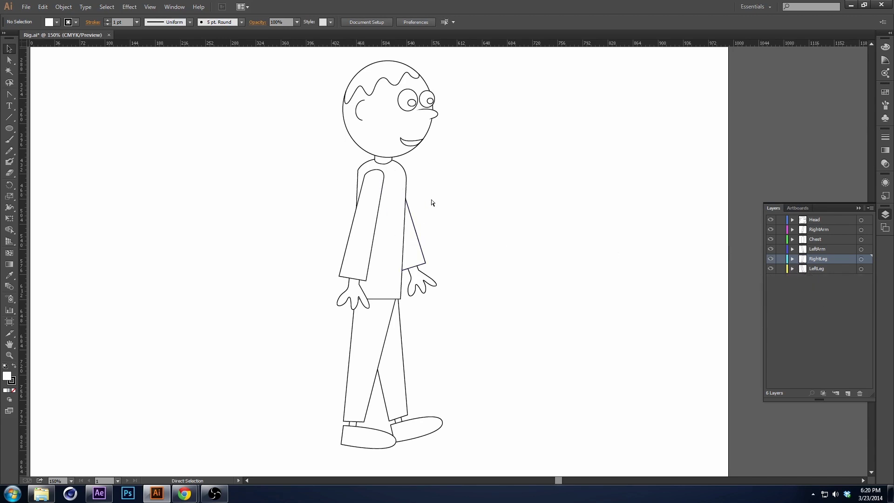
pyautogui.hotkey('ctrl', 's')
pyautogui.press('v')
pyautogui.hotkey('ctrl', 'shift', 's')
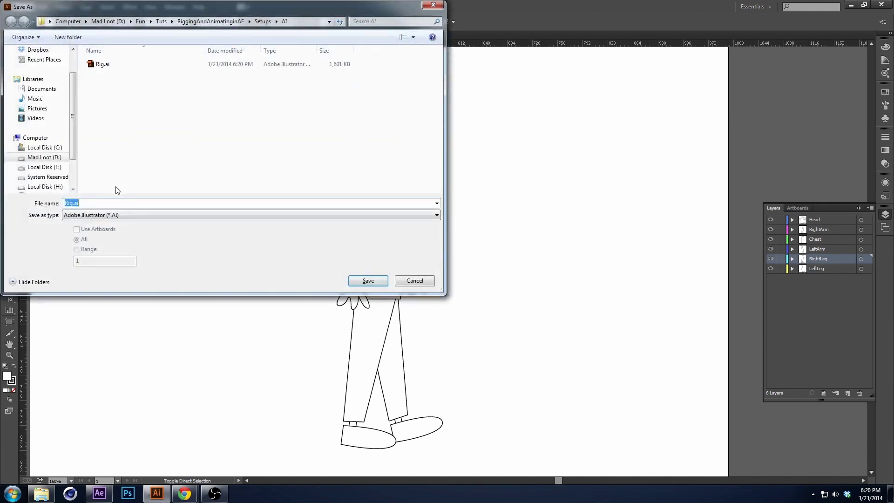
pyautogui.press('Return')
pyautogui.click(490, 278)
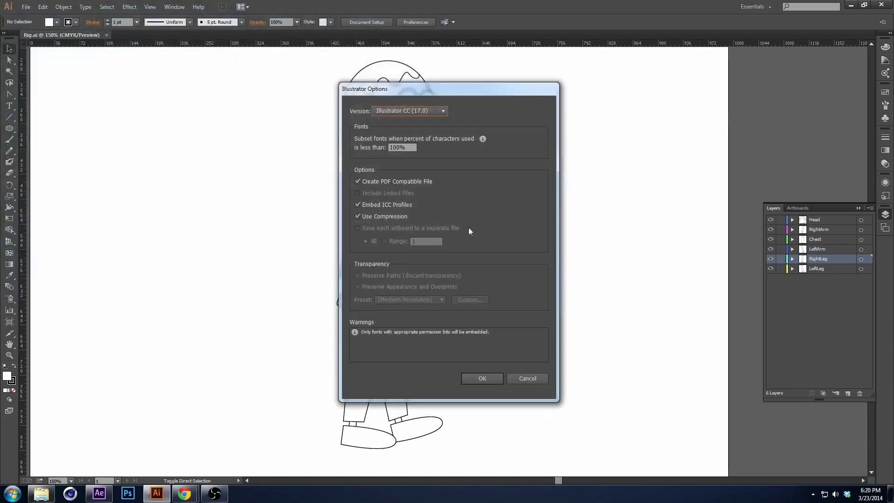
pyautogui.click(482, 378)
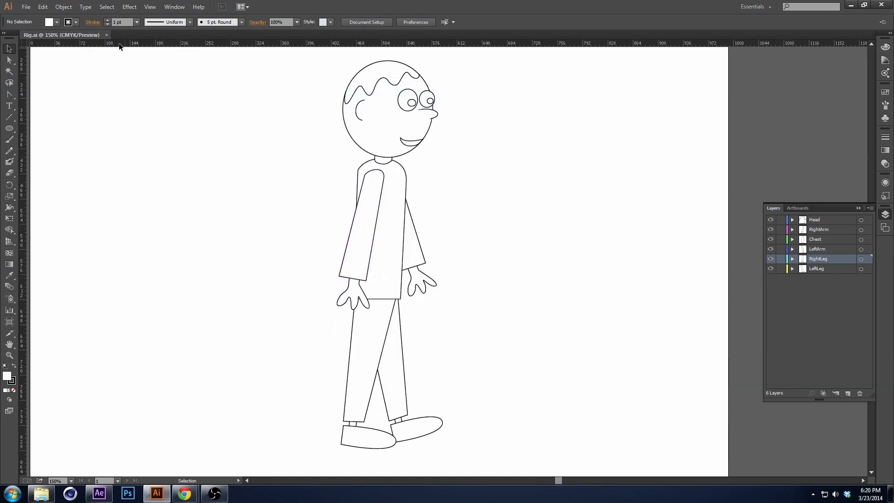
pyautogui.click(851, 4)
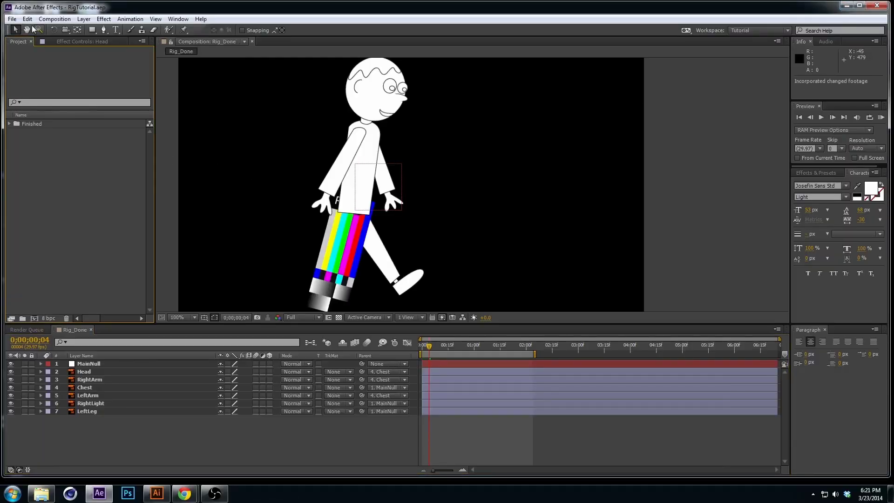
# Select the Finished folder and create a new empty composition.
pyautogui.click(29, 125)
pyautogui.click(46, 148)
pyautogui.click(85, 20)
pyautogui.click(65, 30)
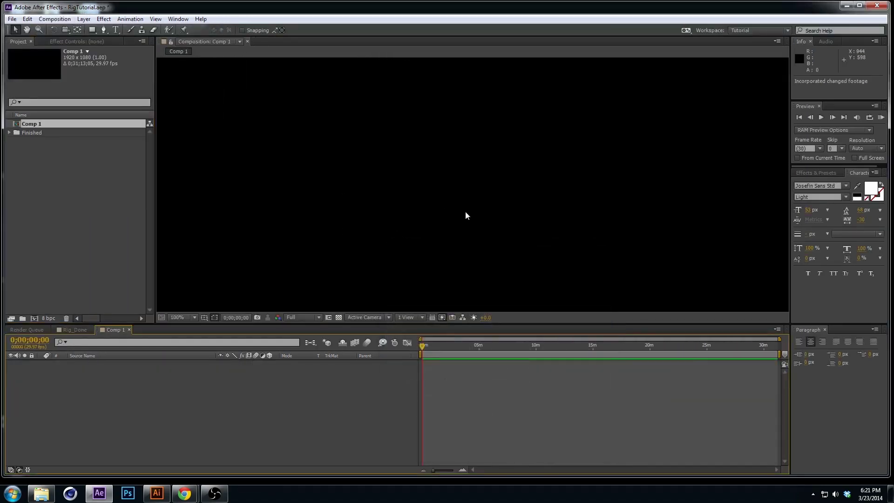
# Import Rig.ai with Import Kind set to Composition.
pyautogui.rightClick(49, 184)
pyautogui.moveTo(90, 232)
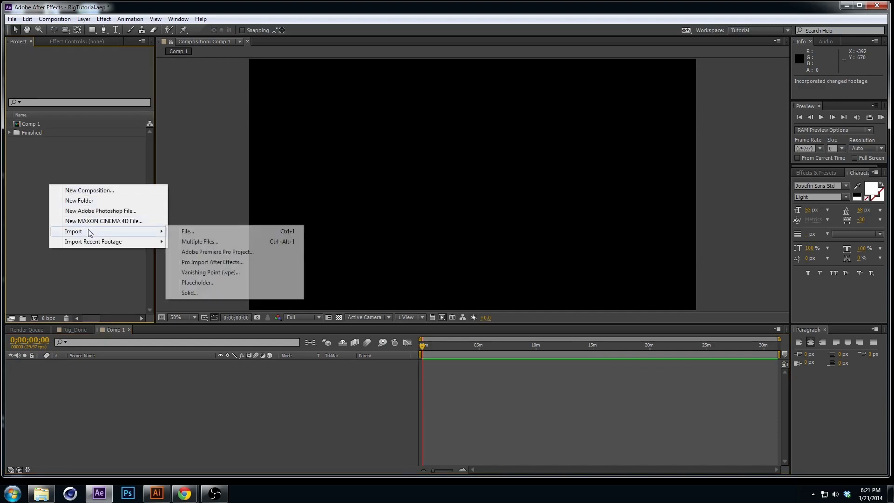
pyautogui.click(212, 232)
pyautogui.click(127, 88)
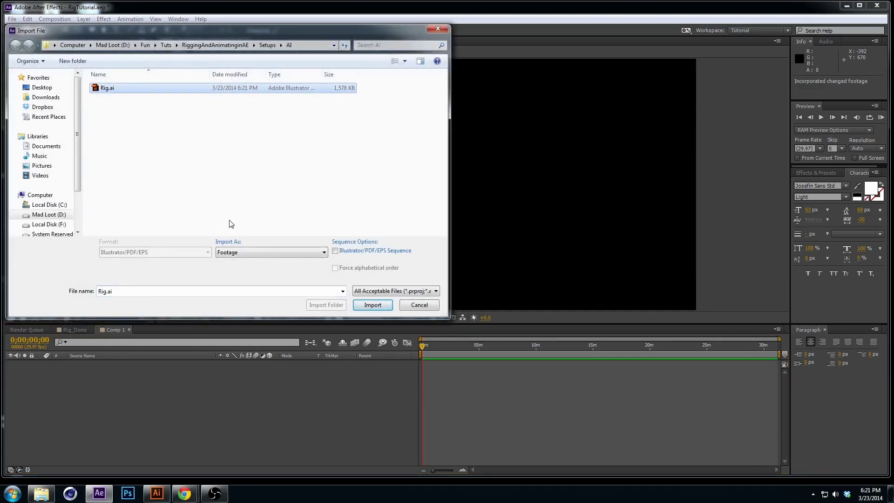
pyautogui.press('Return')
pyautogui.click(461, 208)
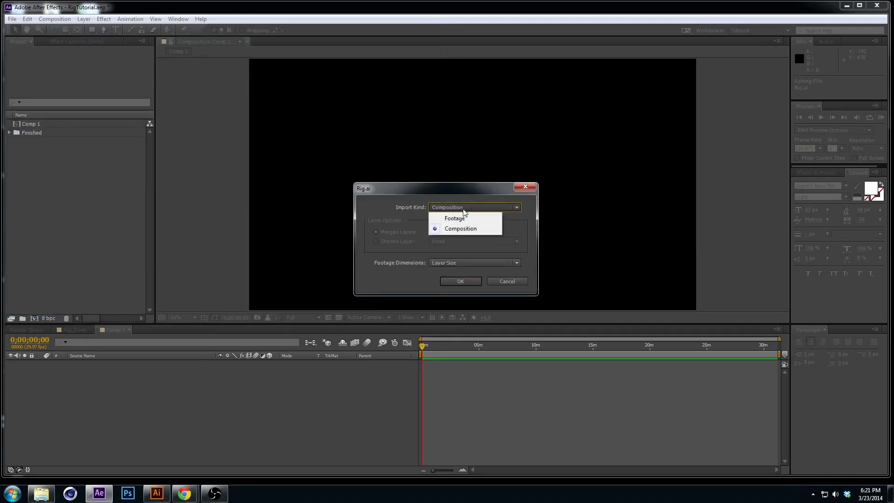
pyautogui.click(467, 219)
pyautogui.click(455, 208)
pyautogui.click(460, 229)
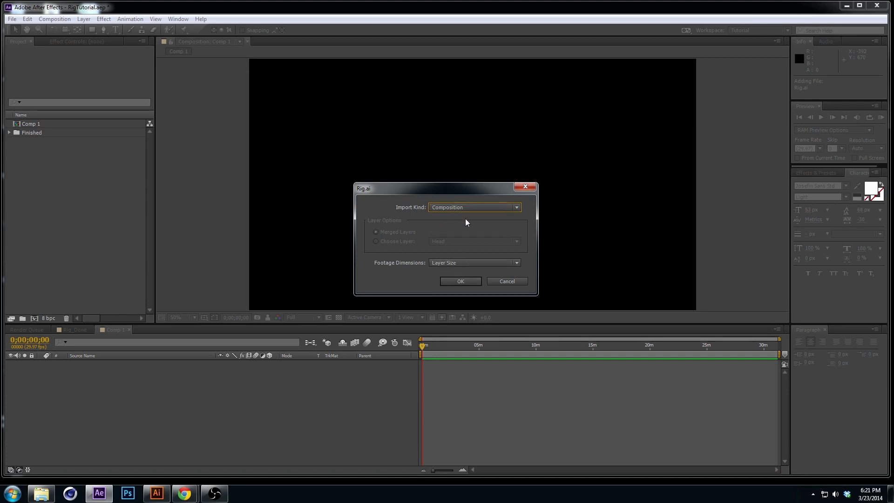
pyautogui.click(445, 209)
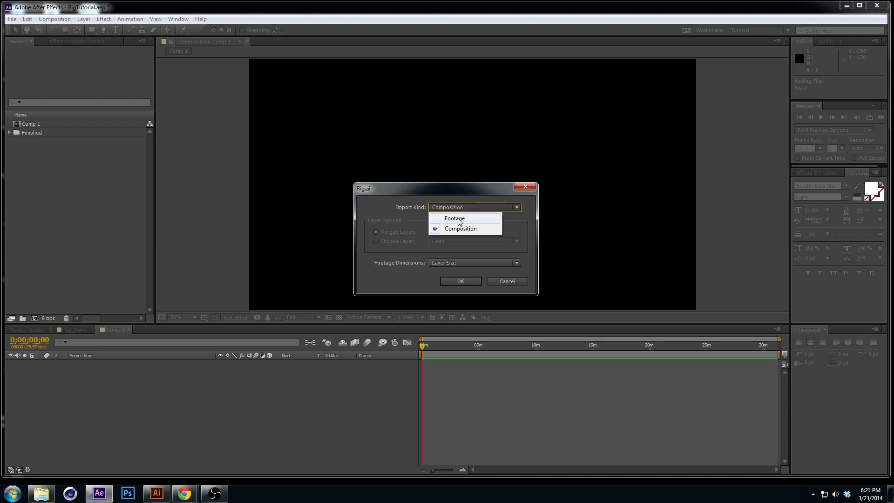
pyautogui.click(456, 208)
pyautogui.click(464, 283)
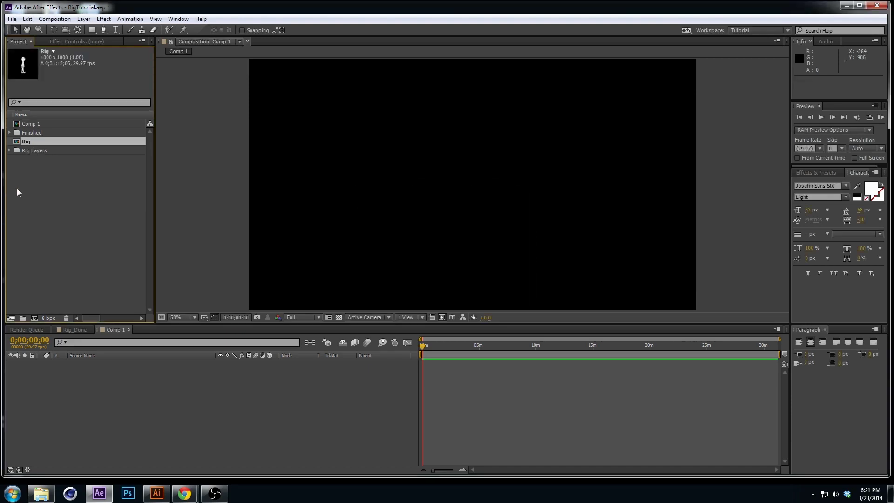
pyautogui.click(22, 158)
pyautogui.doubleClick(24, 142)
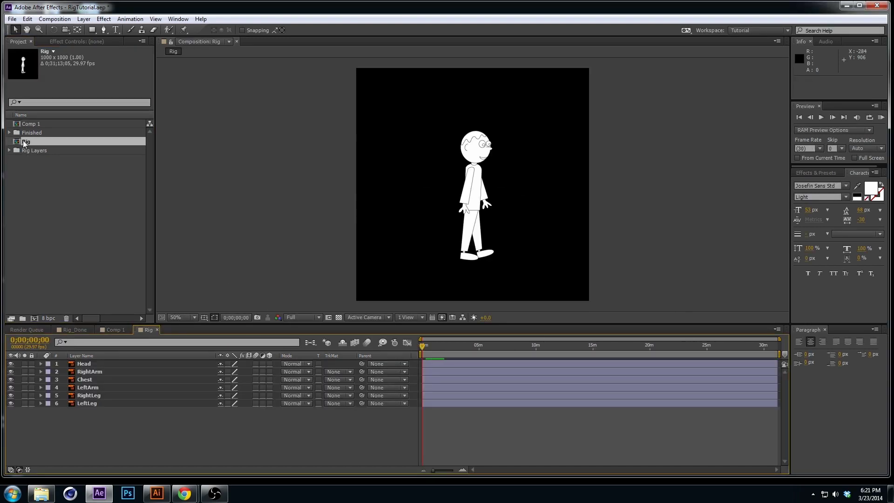
pyautogui.press('.')
pyautogui.moveTo(426, 354)
pyautogui.mouseDown()
pyautogui.moveTo(636, 354)
pyautogui.moveTo(415, 349)
pyautogui.mouseUp()
pyautogui.press('space')
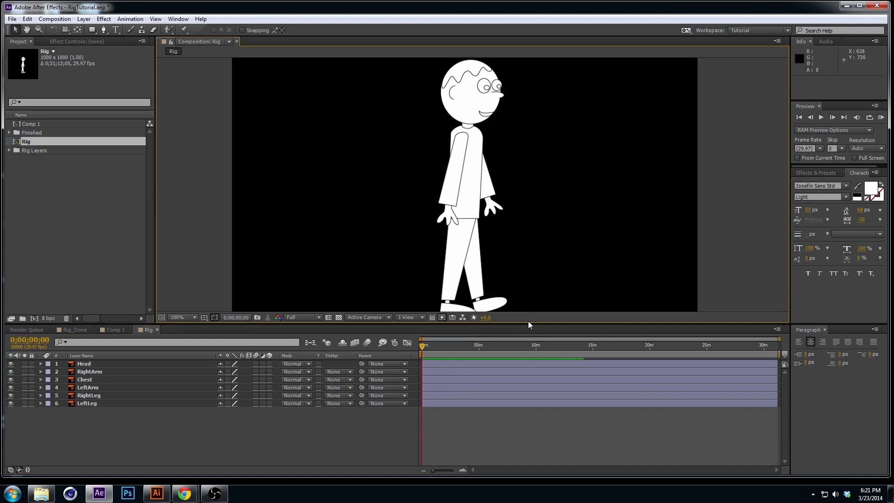
pyautogui.press('space')
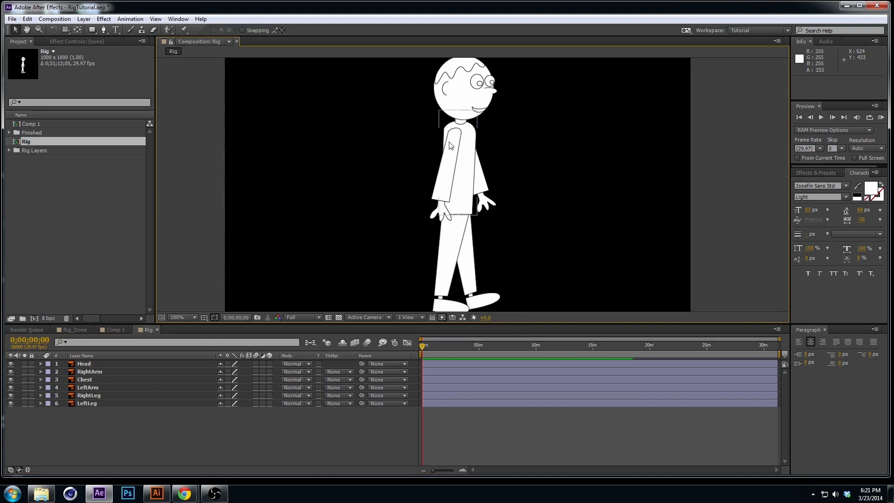
pyautogui.click(456, 171)
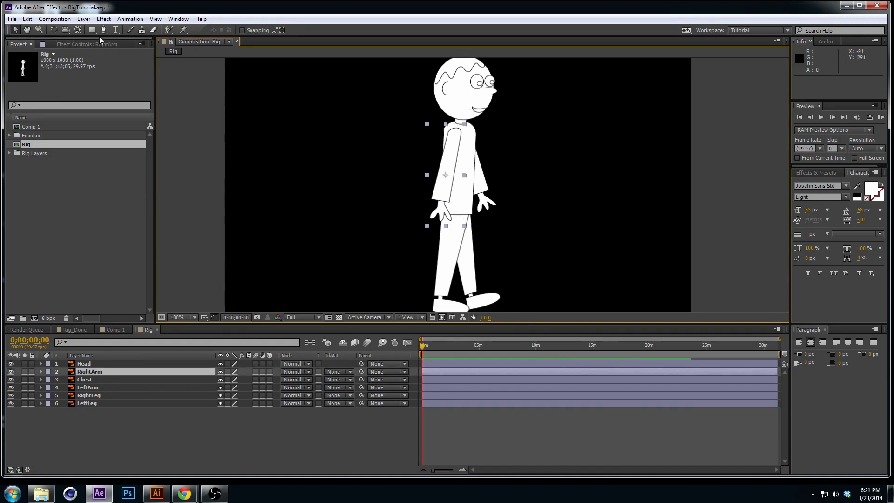
pyautogui.click(78, 31)
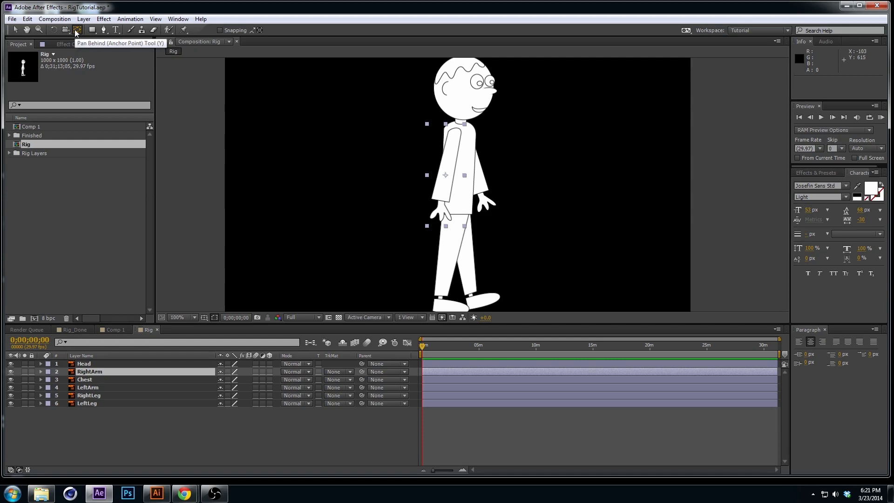
pyautogui.click(146, 439)
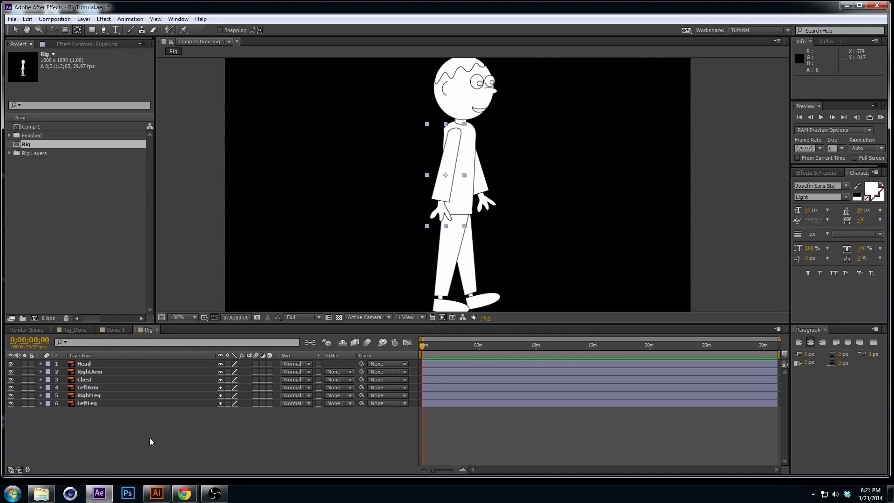
# Create a new null object layer and name it MainNull.
pyautogui.click(84, 19)
pyautogui.moveTo(90, 30)
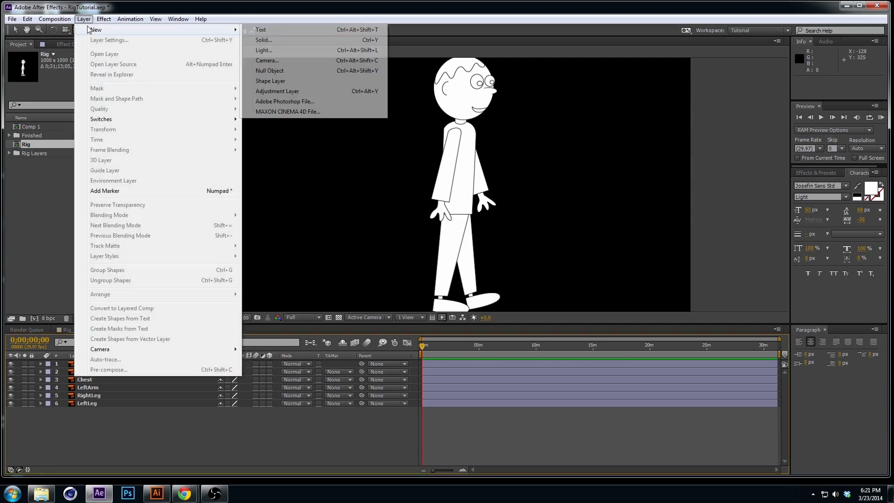
pyautogui.click(291, 71)
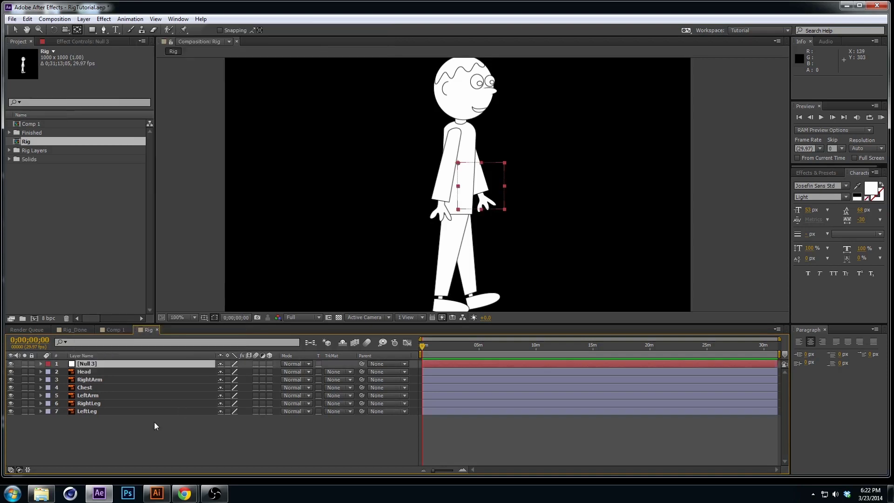
pyautogui.click(144, 439)
pyautogui.click(83, 355)
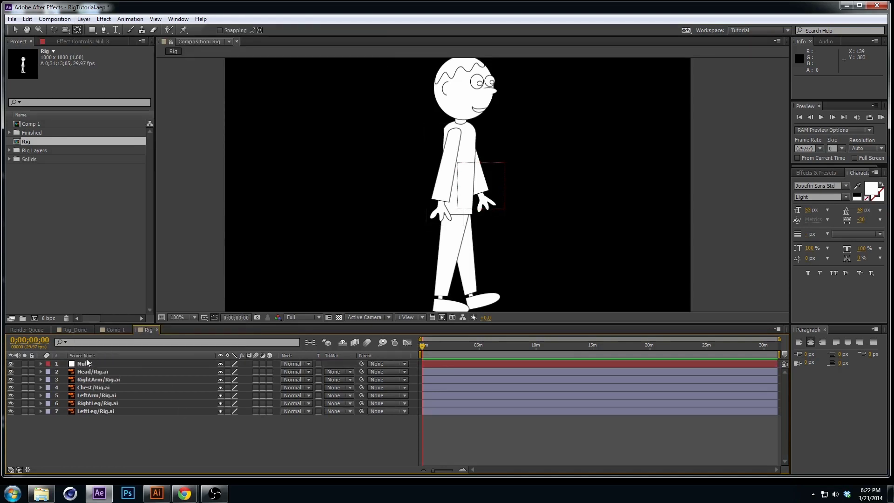
pyautogui.click(85, 355)
pyautogui.click(88, 366)
pyautogui.press('Return')
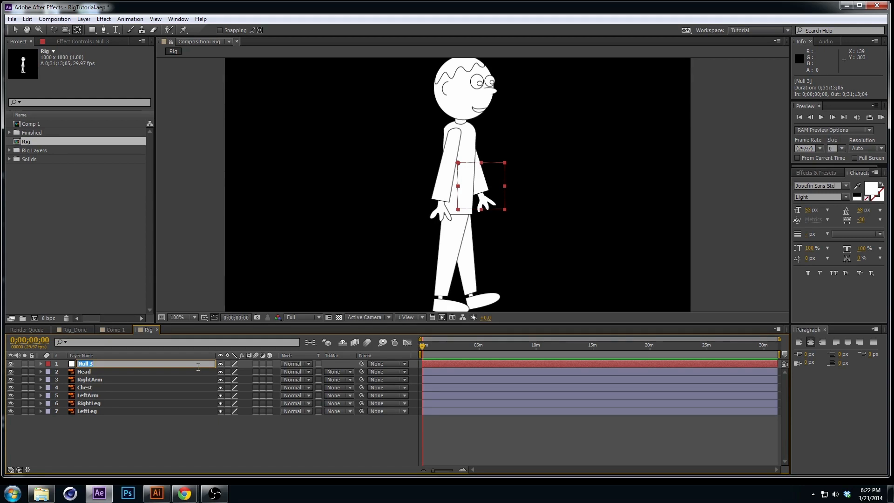
pyautogui.write('MainNull')
pyautogui.press('Return')
# Parent the six body-part layers to MainNull and test by moving it.
pyautogui.hotkey('ctrl', 'a')
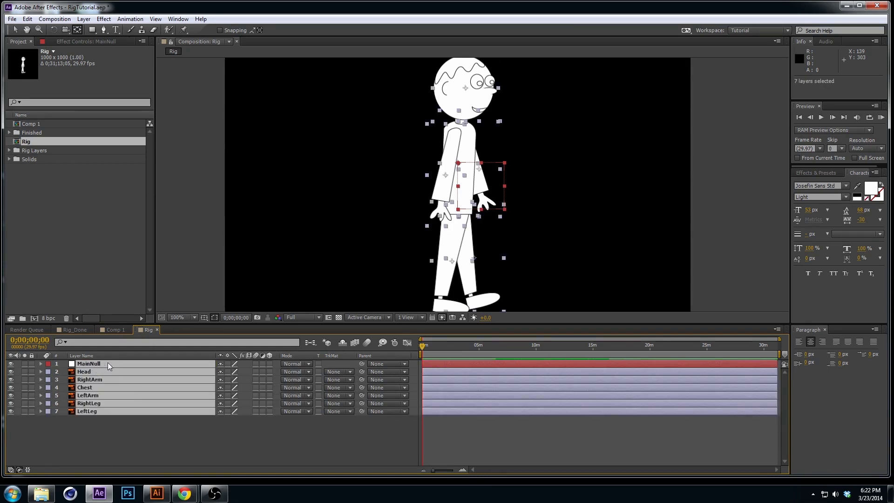
pyautogui.keyDown('ctrl'); pyautogui.click(108, 362); pyautogui.keyUp('ctrl')
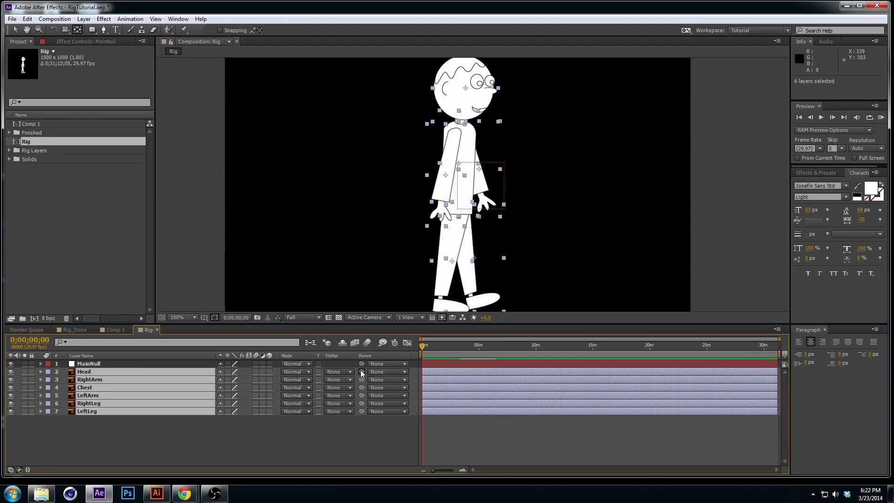
pyautogui.moveTo(362, 372); pyautogui.dragTo(358, 366)
pyautogui.click(108, 365)
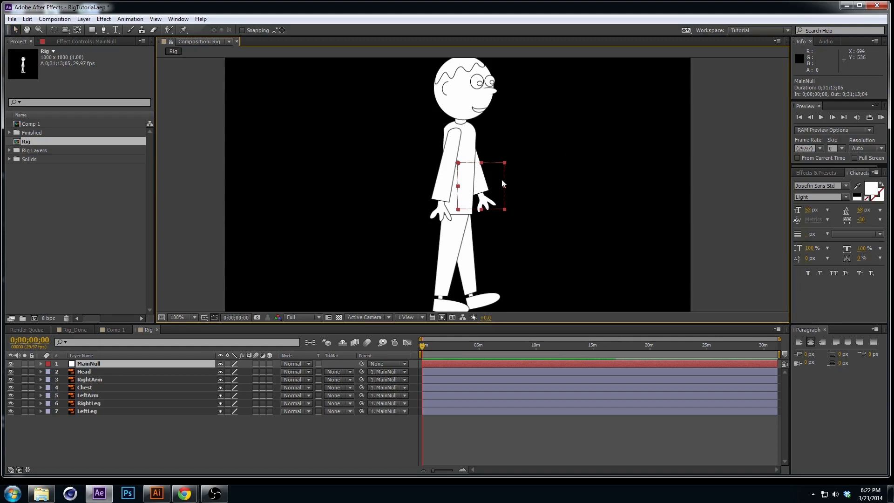
pyautogui.moveTo(542, 171); pyautogui.dragTo(133, 135)
# Undo the test move and key MainNull's Position at 304, 500.
pyautogui.hotkey('ctrl', 'z')
pyautogui.hotkey('ctrl', 'z')
pyautogui.hotkey('ctrl', 'z')
pyautogui.hotkey('ctrl', 'z')
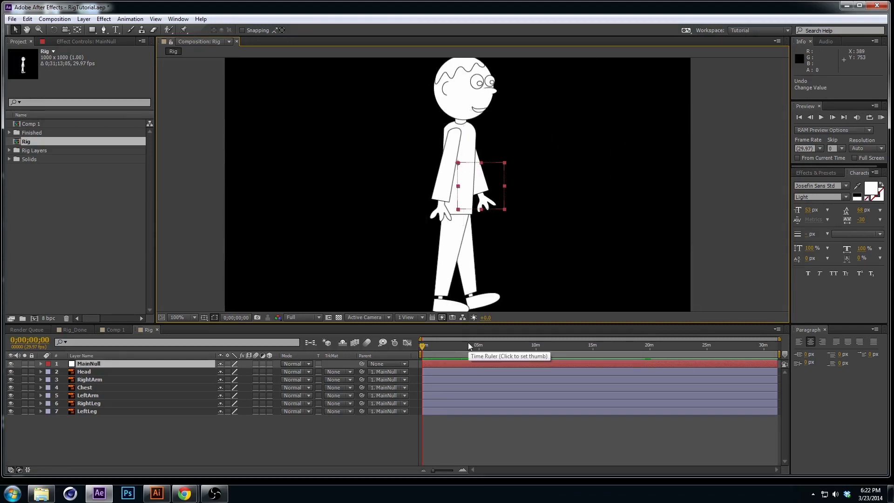
pyautogui.press('p')
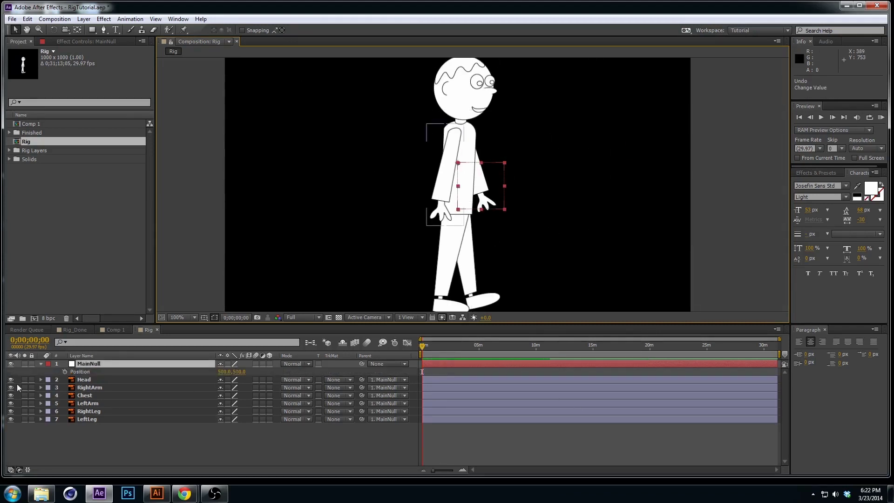
pyautogui.click(64, 371)
pyautogui.moveTo(498, 179); pyautogui.dragTo(403, 200)
pyautogui.moveTo(454, 342); pyautogui.dragTo(424, 347)
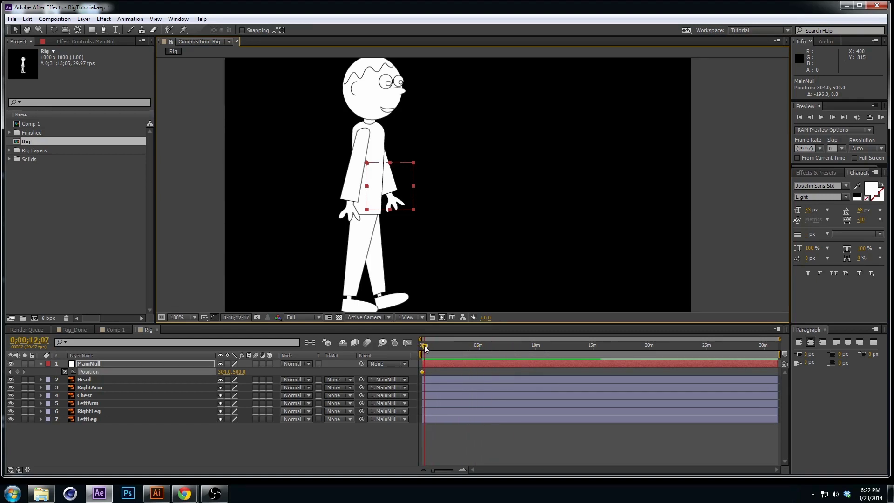
# Set the Rig comp duration to 0;00;02;05 and move the playhead toward the end.
pyautogui.click(83, 19)
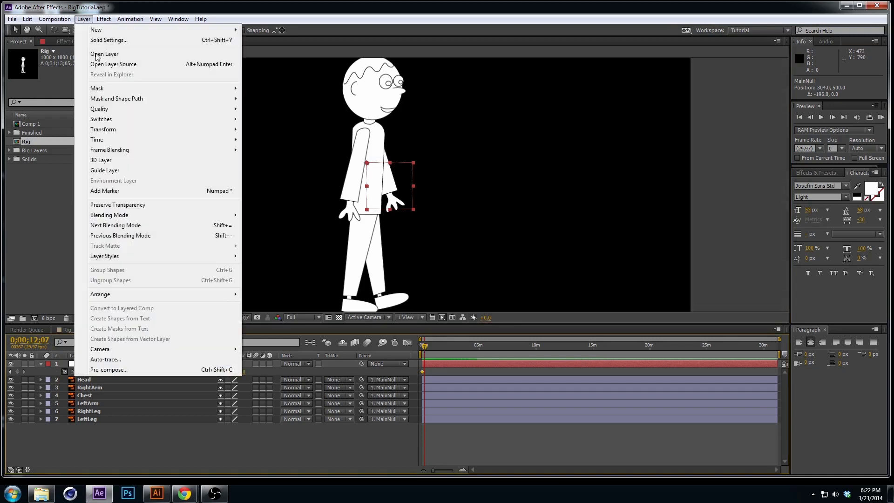
pyautogui.moveTo(55, 18)
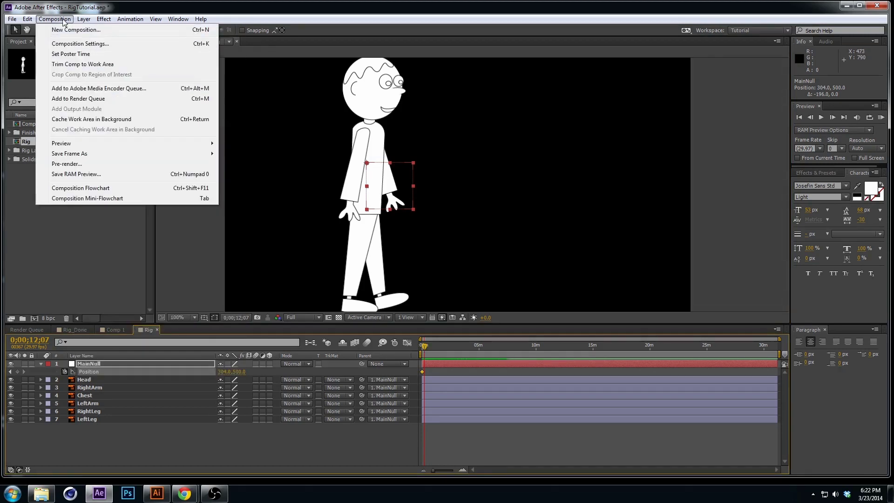
pyautogui.click(79, 44)
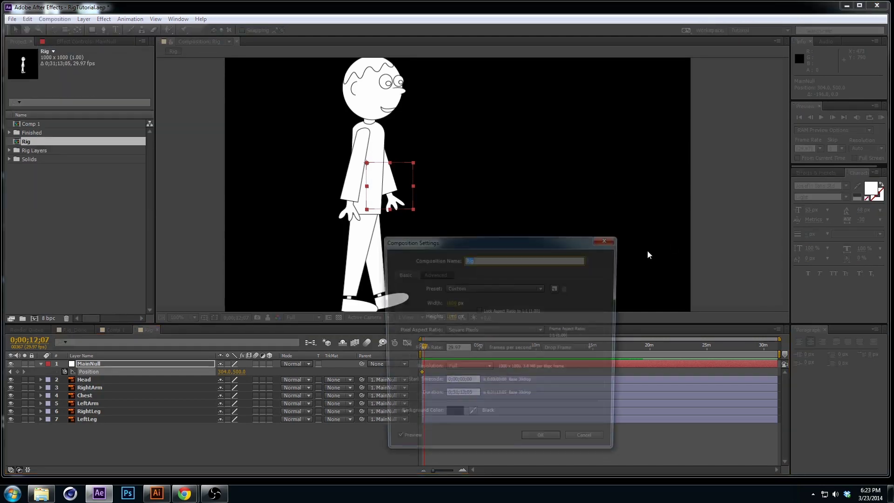
pyautogui.click(452, 397)
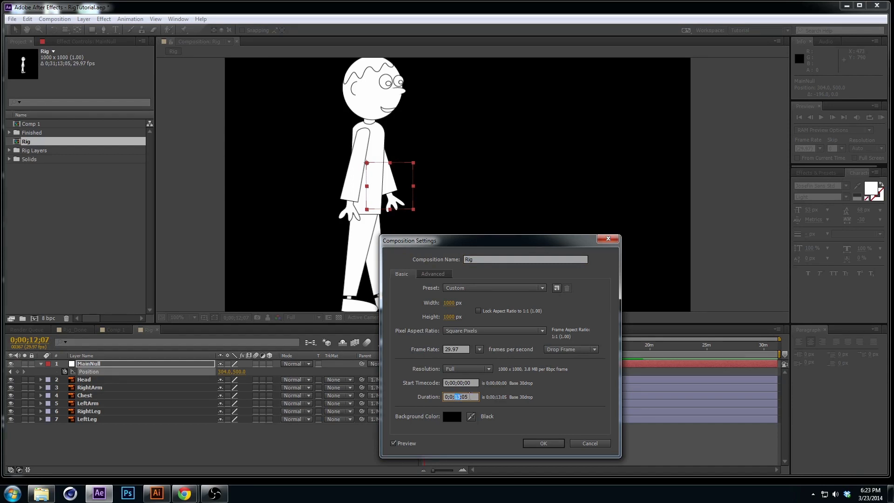
pyautogui.click(544, 443)
pyautogui.moveTo(434, 347); pyautogui.dragTo(773, 345)
# Key MainNull at 753, 500 at the end, preview the slide, and return to the start.
pyautogui.moveTo(387, 181); pyautogui.dragTo(596, 182)
pyautogui.press('KP_0')
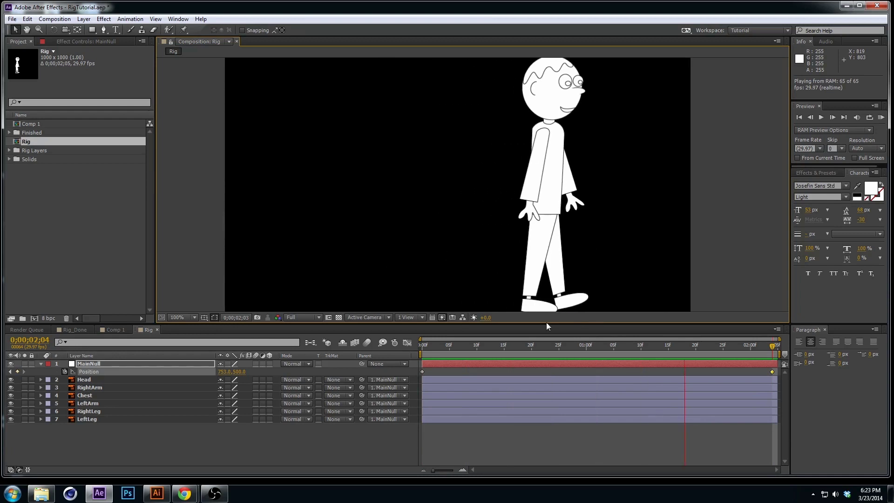
pyautogui.click(443, 354)
pyautogui.press('Home')
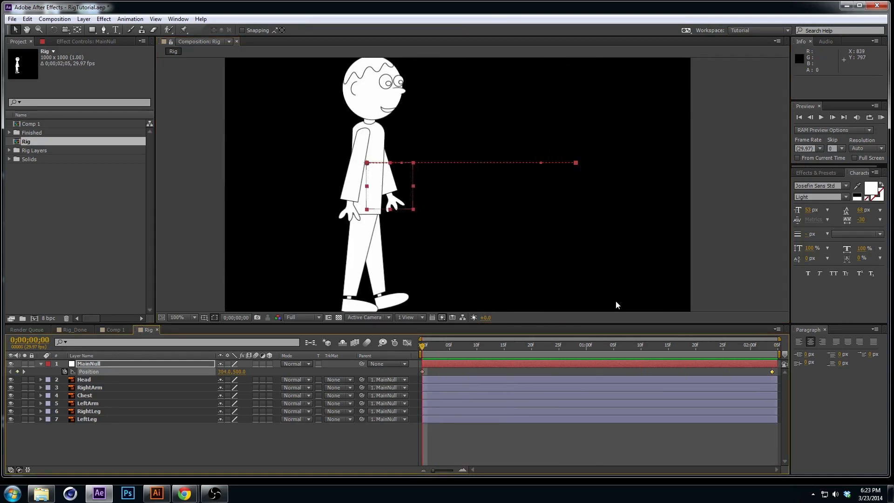
pyautogui.click(166, 429)
# Move the anchor points of the head to the neck and both arms to their shoulders.
pyautogui.press('u')
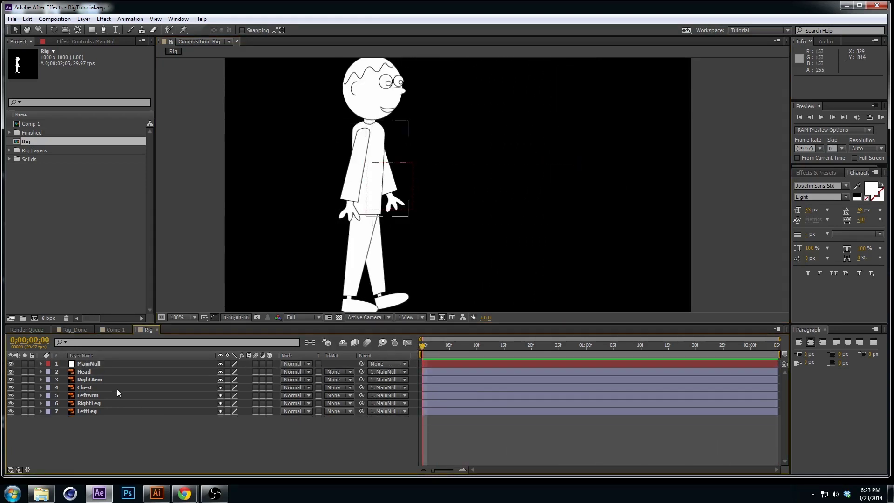
pyautogui.click(85, 371)
pyautogui.click(76, 30)
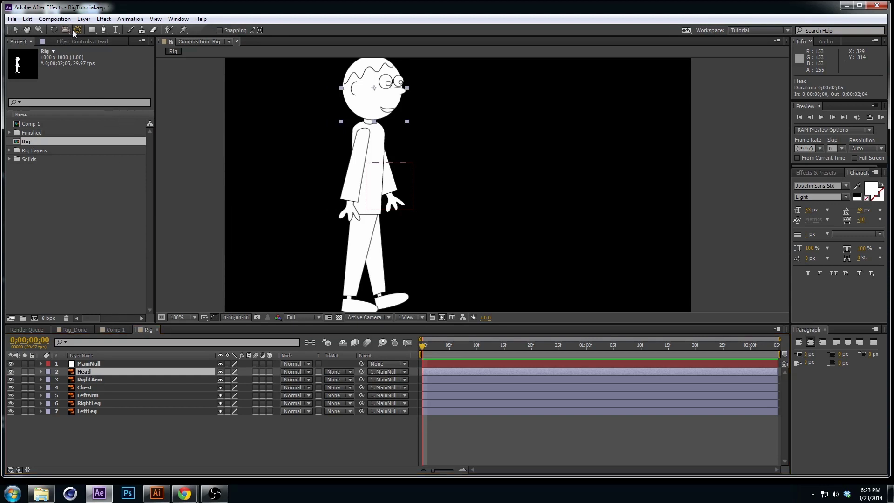
pyautogui.moveTo(374, 88); pyautogui.dragTo(367, 120)
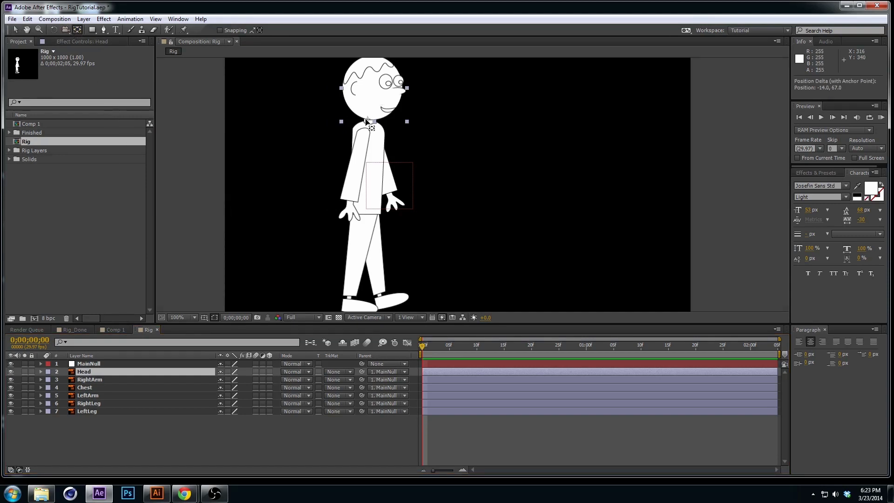
pyautogui.click(106, 380)
pyautogui.moveTo(355, 175); pyautogui.dragTo(364, 136)
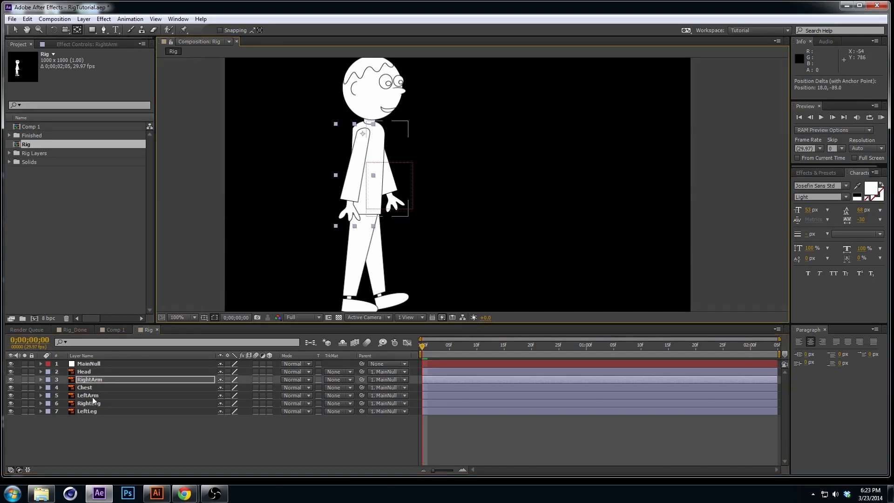
pyautogui.click(93, 396)
pyautogui.click(24, 395)
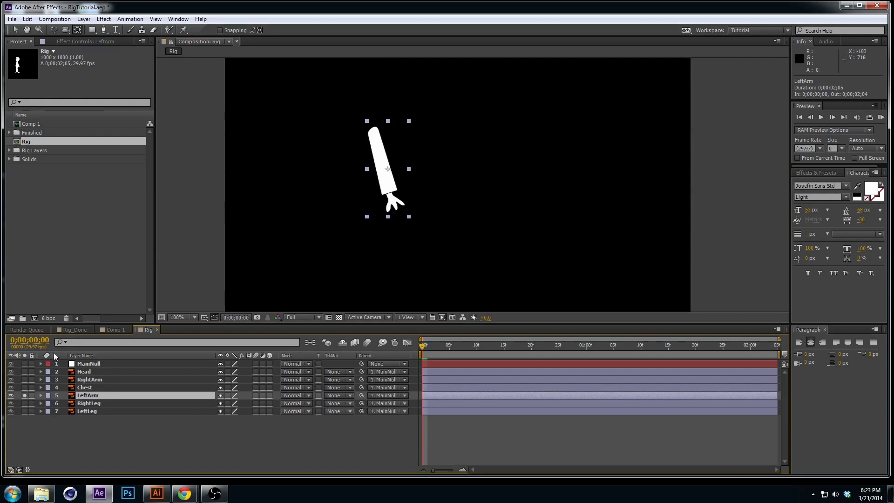
pyautogui.click(26, 396)
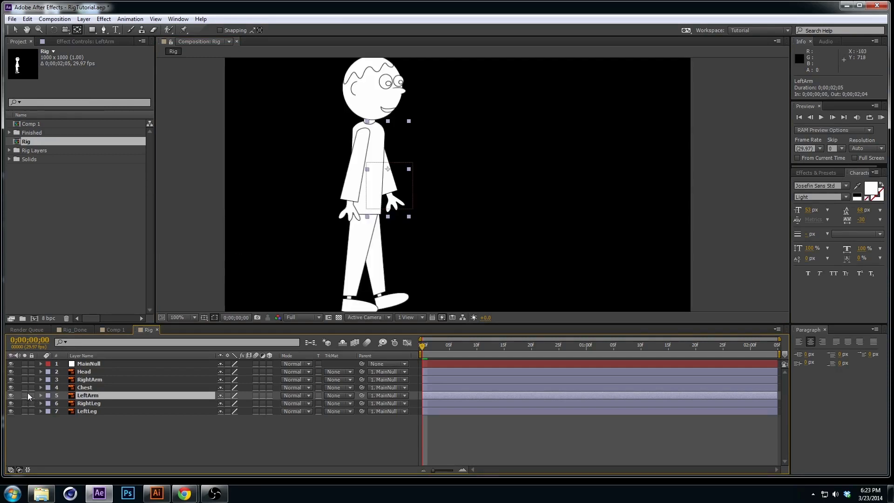
pyautogui.click(25, 395)
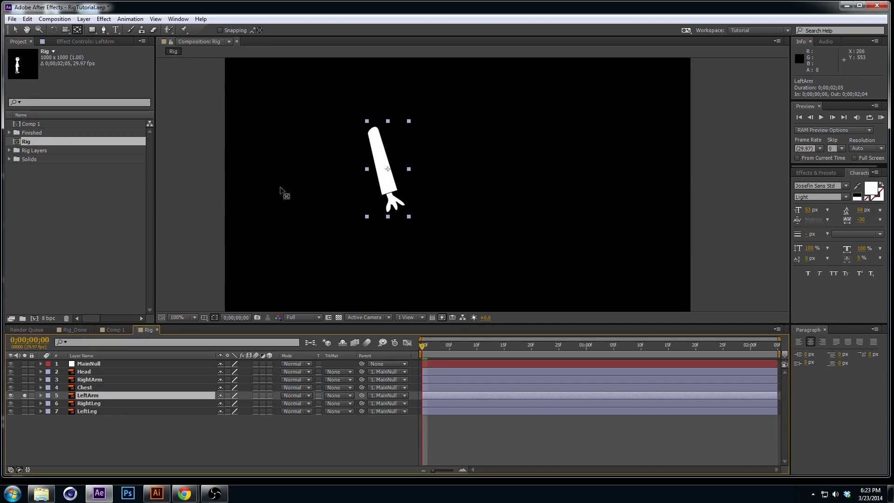
pyautogui.moveTo(388, 168); pyautogui.dragTo(373, 133)
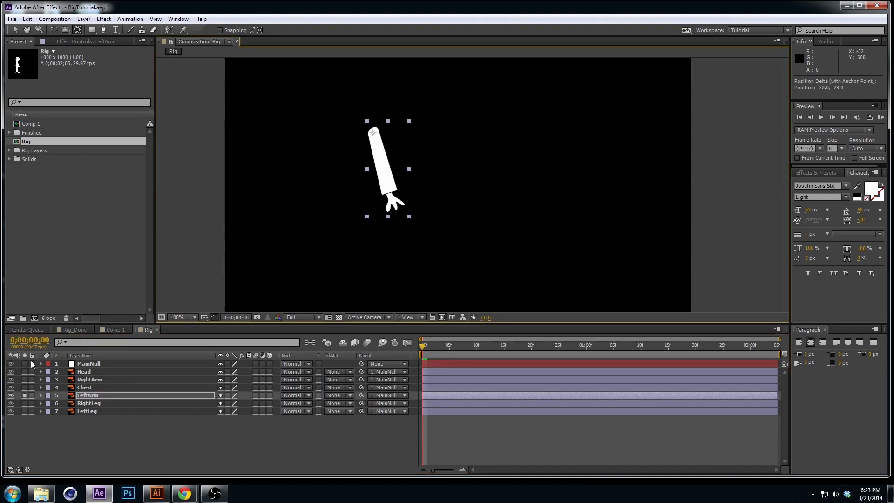
pyautogui.click(25, 396)
# Move the RightLeg and LeftLeg anchor points up to the hip and select both legs.
pyautogui.click(75, 404)
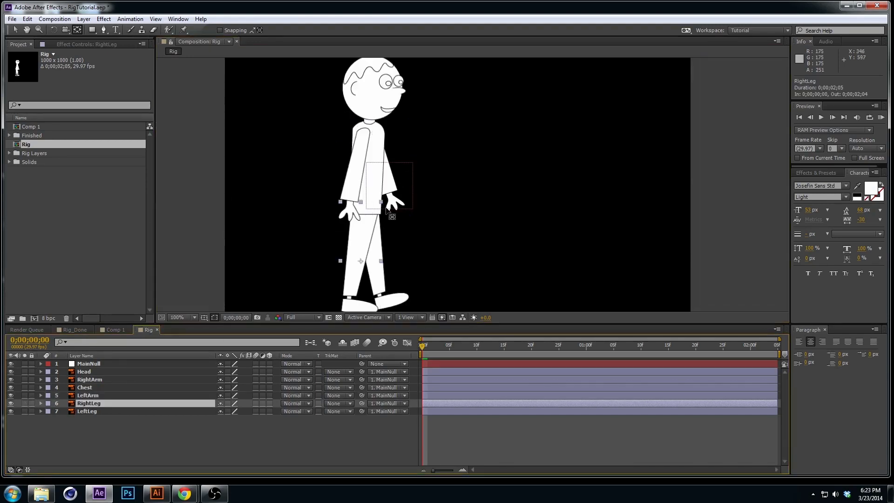
pyautogui.moveTo(362, 262); pyautogui.dragTo(364, 215)
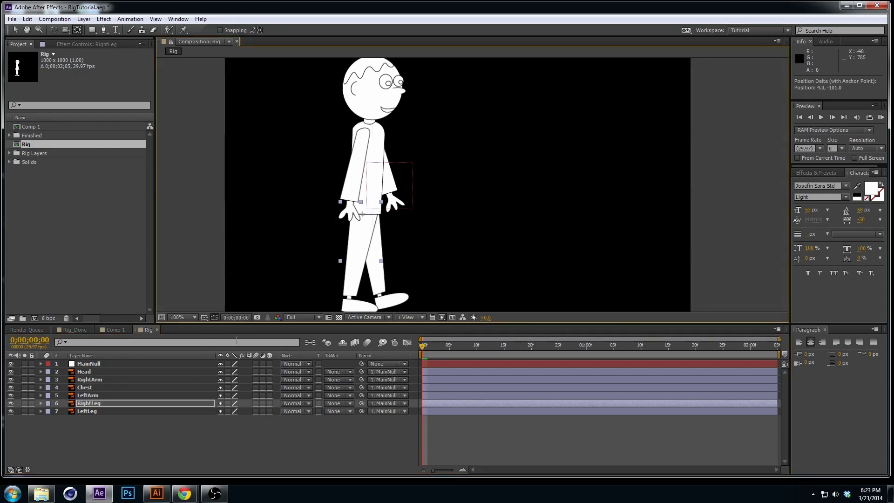
pyautogui.click(99, 411)
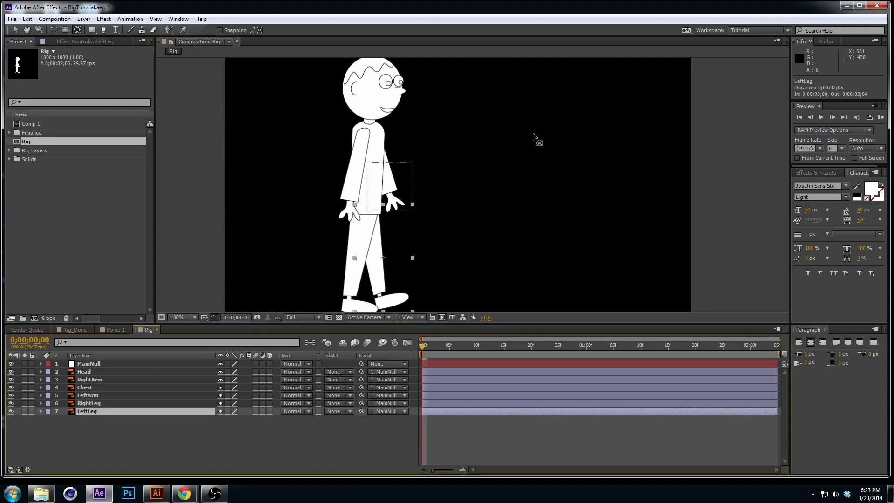
pyautogui.moveTo(383, 258); pyautogui.dragTo(371, 217)
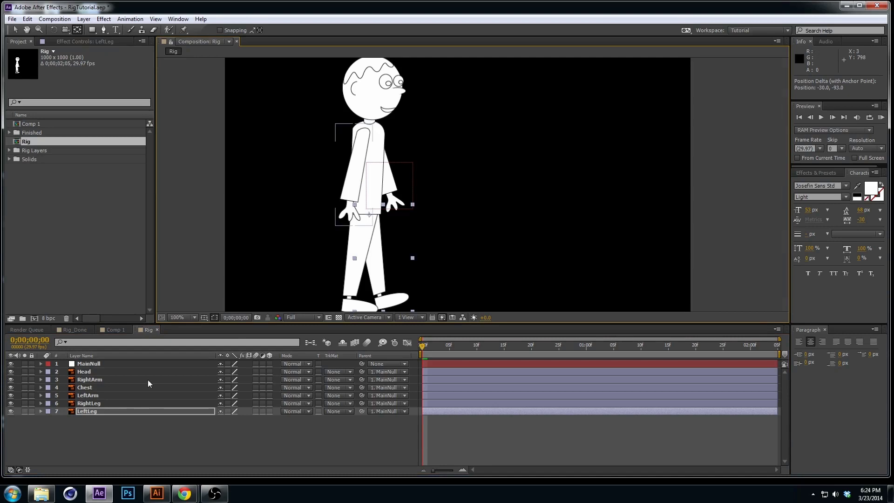
pyautogui.moveTo(128, 433); pyautogui.dragTo(88, 407)
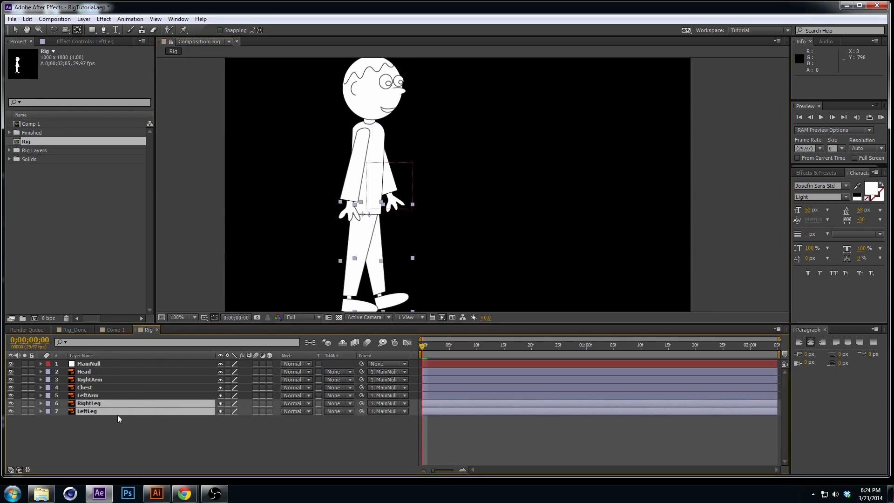
# Parent RightArm and LeftArm to Chest, test by moving the chest, then undo.
pyautogui.click(99, 381)
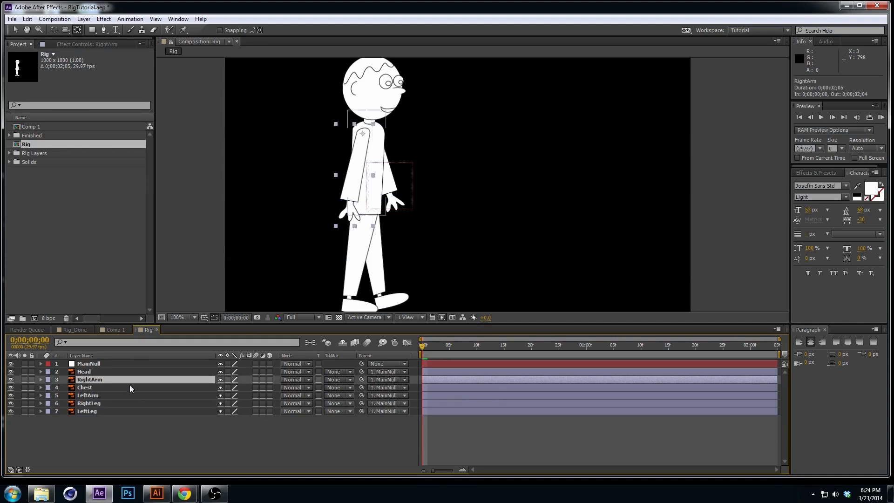
pyautogui.click(101, 394)
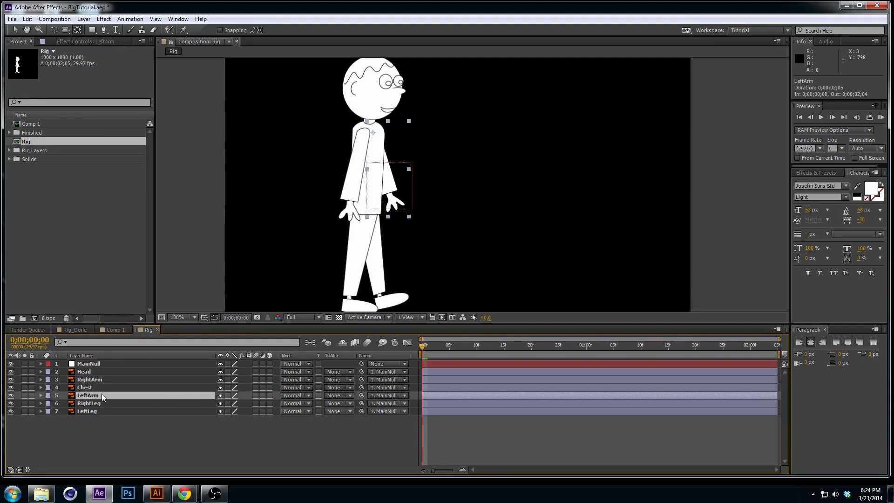
pyautogui.keyDown('ctrl'); pyautogui.click(94, 379); pyautogui.keyUp('ctrl')
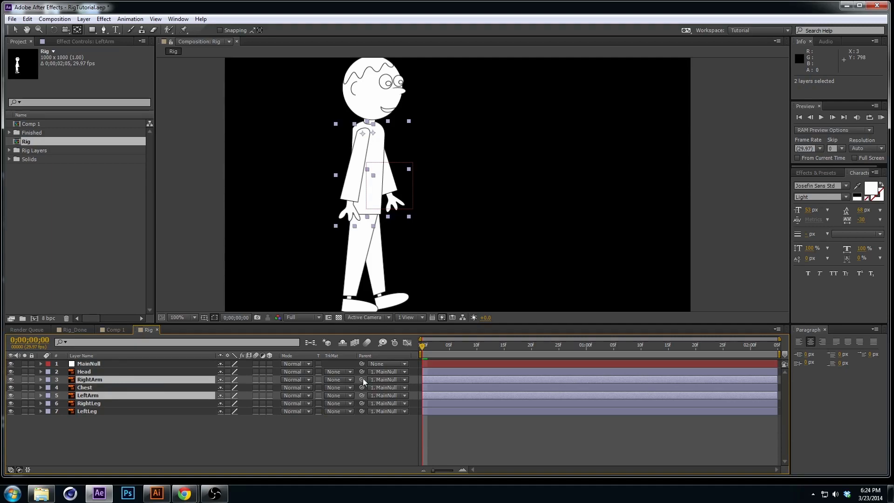
pyautogui.moveTo(362, 378); pyautogui.dragTo(100, 387)
pyautogui.click(98, 388)
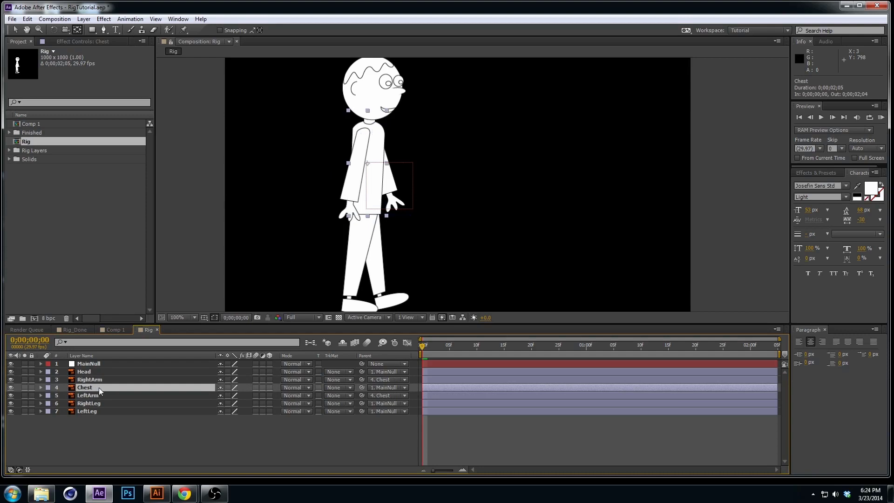
pyautogui.press('v')
pyautogui.moveTo(379, 183); pyautogui.dragTo(490, 161)
pyautogui.hotkey('ctrl', 'z')
# Parent Head to Chest, test the rig's motion, undo the test, and save the project.
pyautogui.click(248, 372)
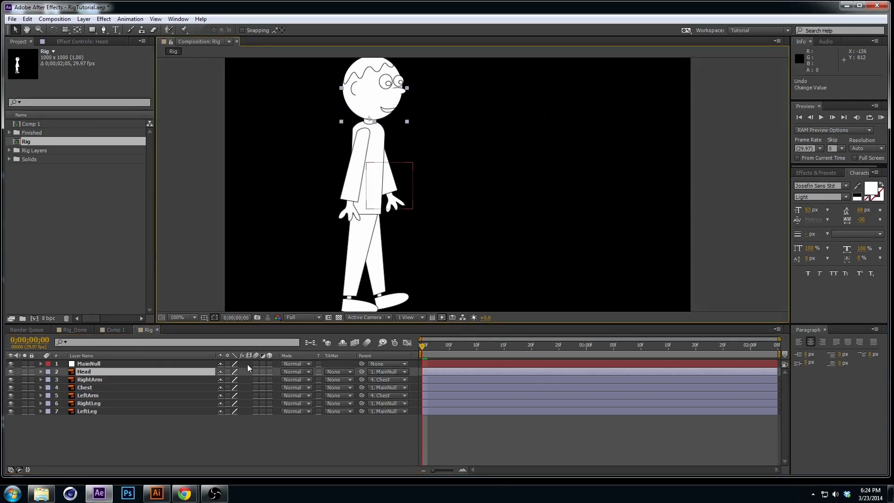
pyautogui.moveTo(361, 372); pyautogui.dragTo(88, 388)
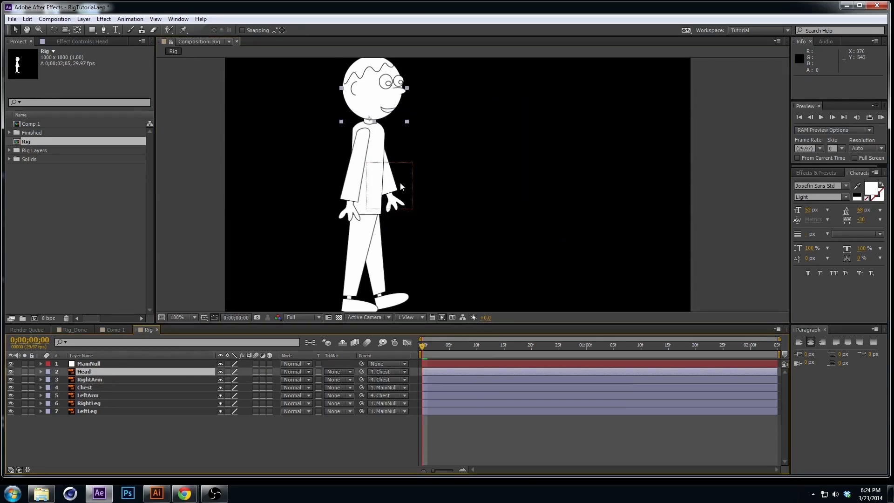
pyautogui.click(91, 388)
pyautogui.moveTo(349, 188); pyautogui.dragTo(415, 188)
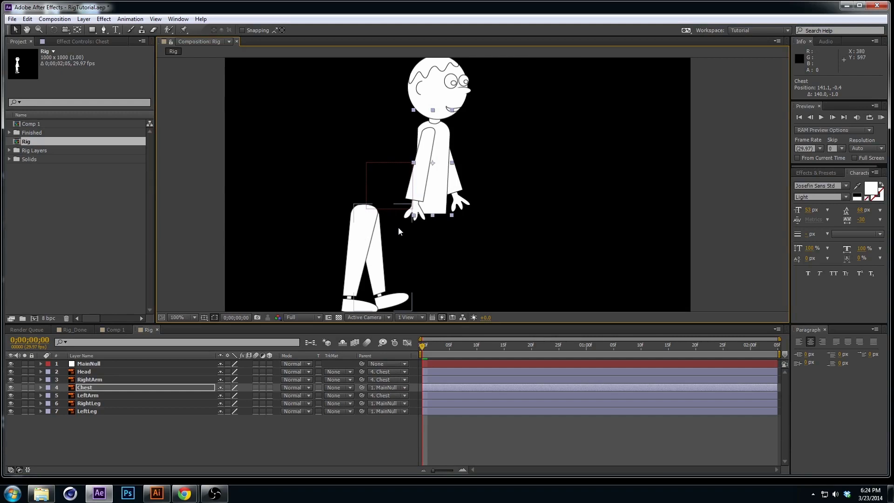
pyautogui.click(397, 183)
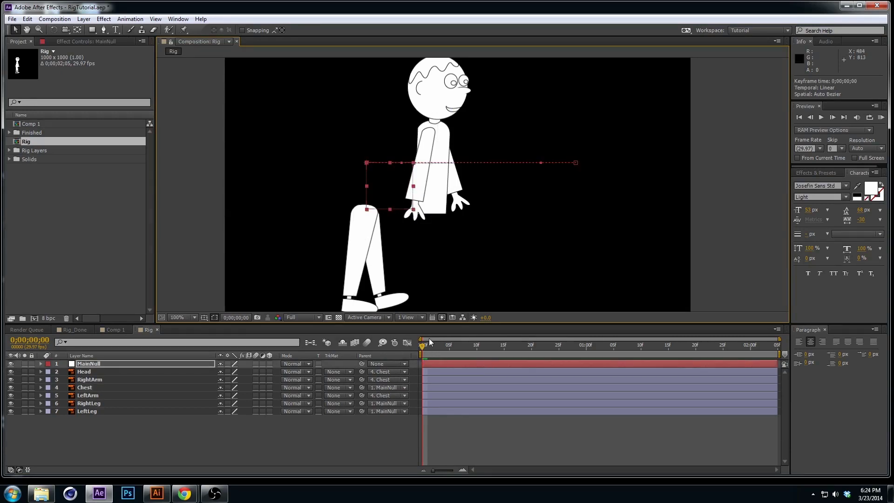
pyautogui.moveTo(423, 346); pyautogui.dragTo(334, 346)
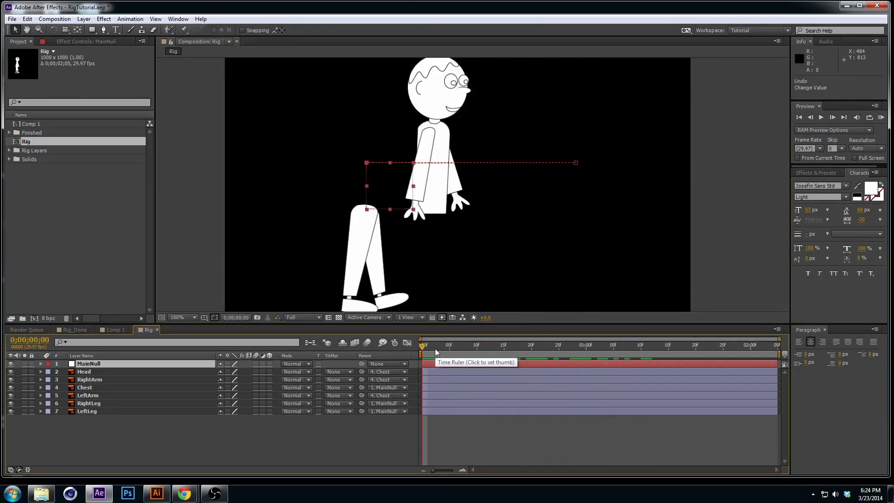
pyautogui.hotkey('ctrl', 'z')
pyautogui.hotkey('ctrl', 's')
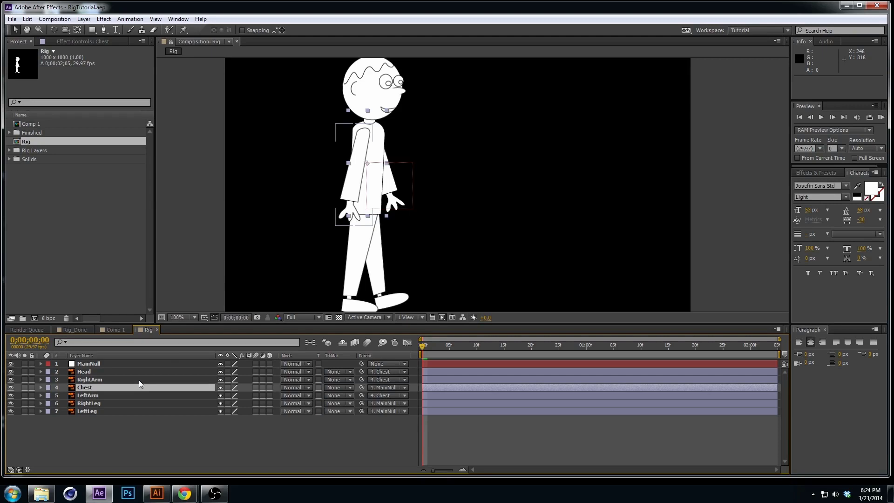
# Select both leg layers and reveal only their Rotation property.
pyautogui.click(98, 412)
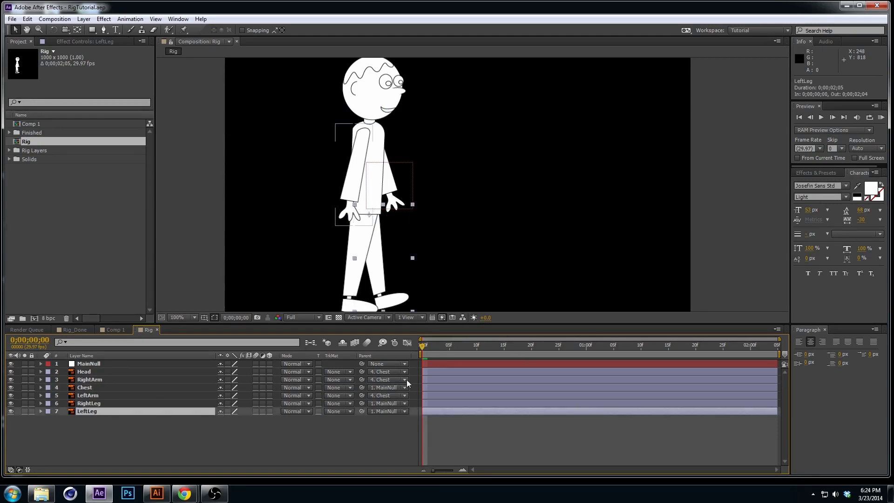
pyautogui.click(100, 403)
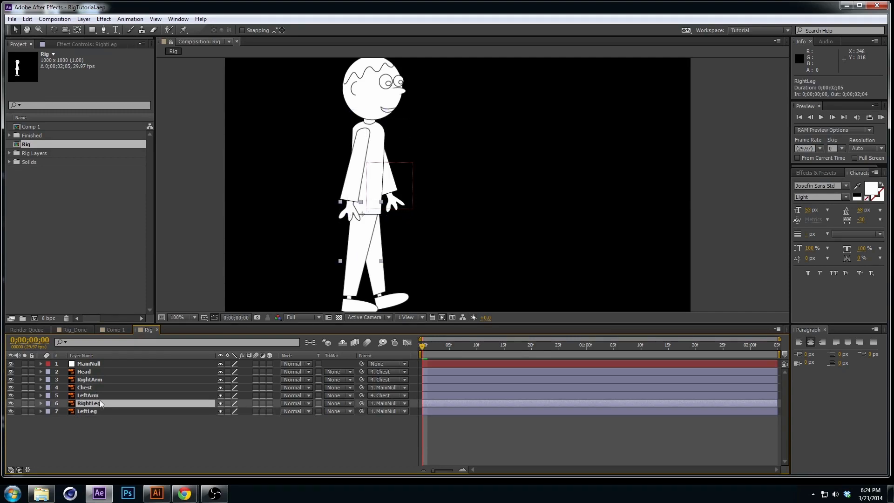
pyautogui.keyDown('shift'); pyautogui.click(98, 411); pyautogui.keyUp('shift')
pyautogui.press('r')
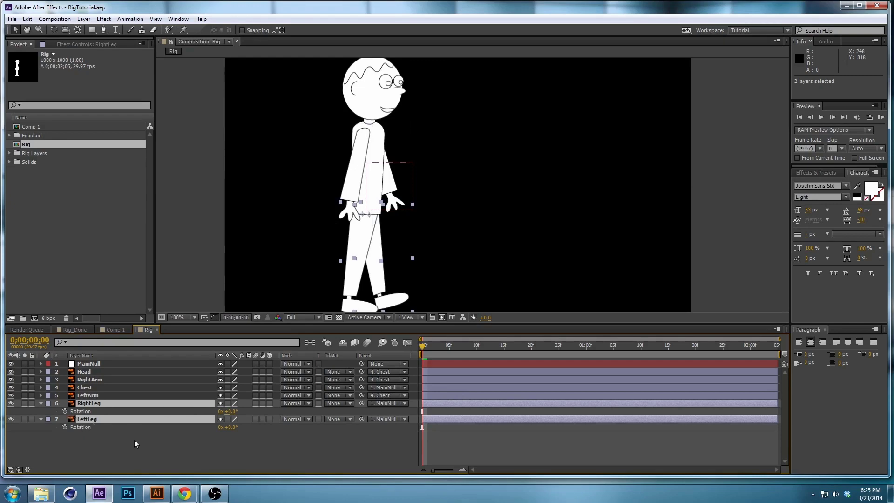
# Keyframe leg Rotation at 0f with RightLeg at 17°, then the opposite stride at 20f.
pyautogui.moveTo(229, 412)
pyautogui.mouseDown()
pyautogui.moveTo(245, 416)
pyautogui.moveTo(221, 428)
pyautogui.mouseUp()
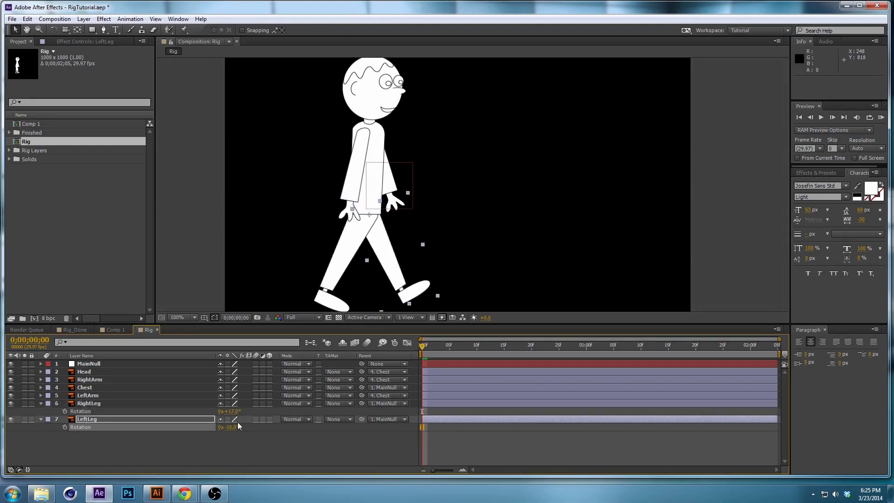
pyautogui.keyDown('shift'); pyautogui.click(76, 412); pyautogui.keyUp('shift')
pyautogui.click(65, 427)
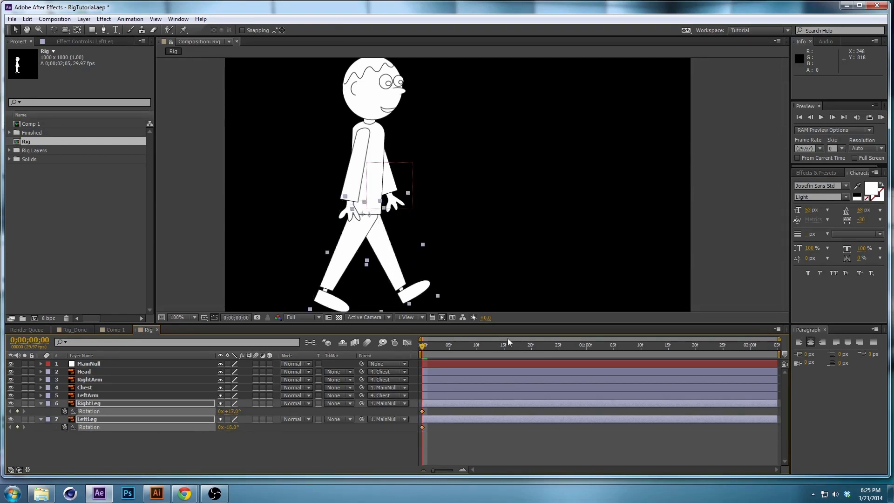
pyautogui.moveTo(506, 349); pyautogui.dragTo(534, 351)
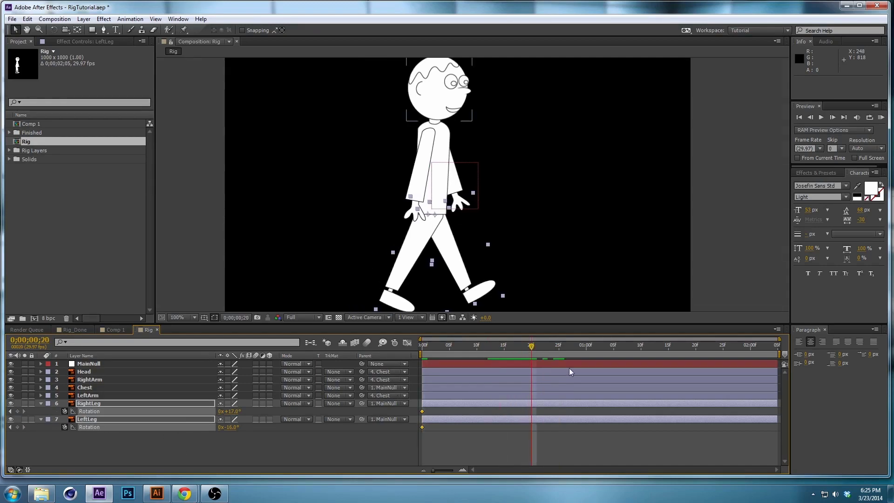
pyautogui.click(260, 431)
pyautogui.moveTo(238, 411)
pyautogui.mouseDown()
pyautogui.moveTo(246, 415)
pyautogui.moveTo(222, 428)
pyautogui.moveTo(234, 427)
pyautogui.mouseUp()
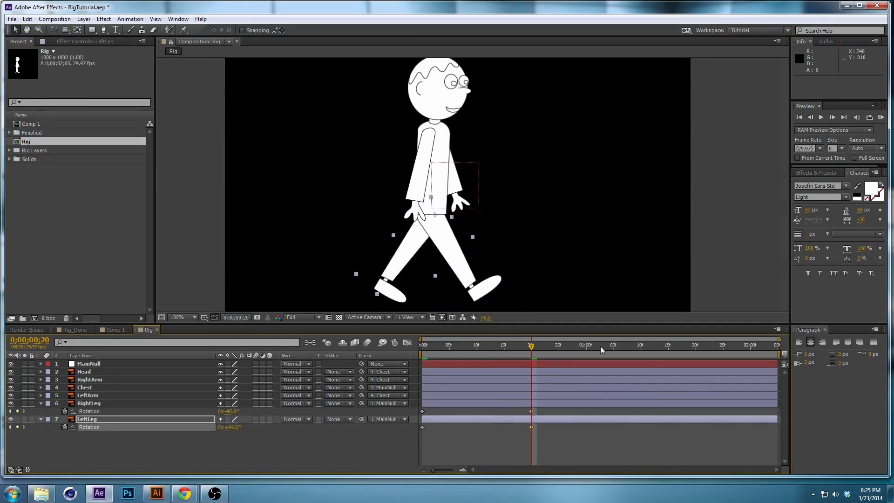
# Copy both legs' starting Rotation keyframes to 1;10 and preview the walk.
pyautogui.moveTo(600, 345); pyautogui.dragTo(641, 346)
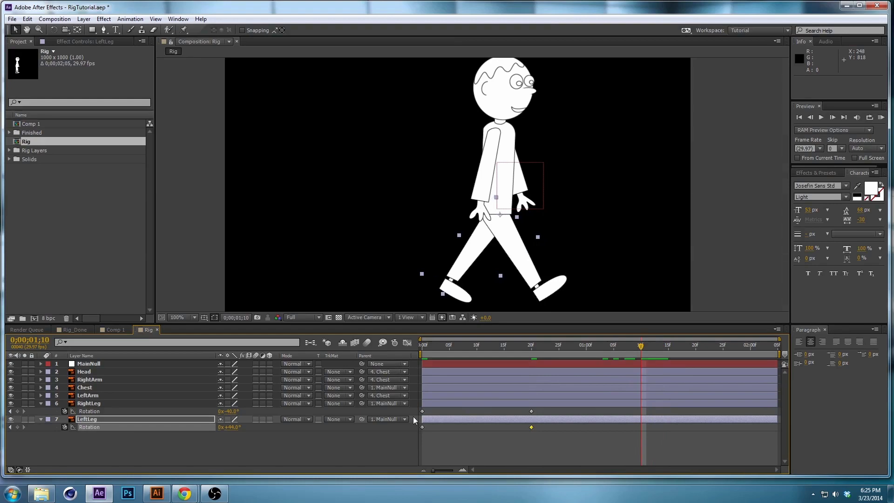
pyautogui.click(422, 412)
pyautogui.hotkey('ctrl', 'c')
pyautogui.hotkey('ctrl', 'v')
pyautogui.click(429, 437)
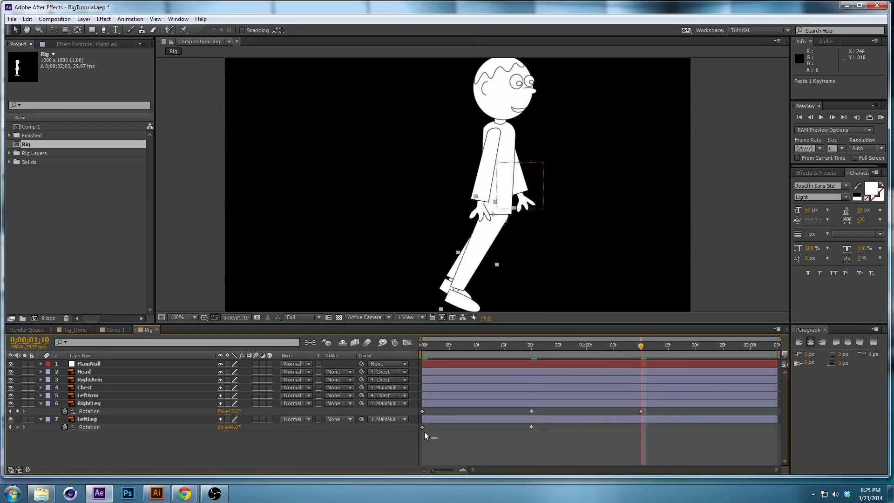
pyautogui.click(423, 427)
pyautogui.hotkey('ctrl', 'c')
pyautogui.hotkey('ctrl', 'v')
pyautogui.press('KP_0')
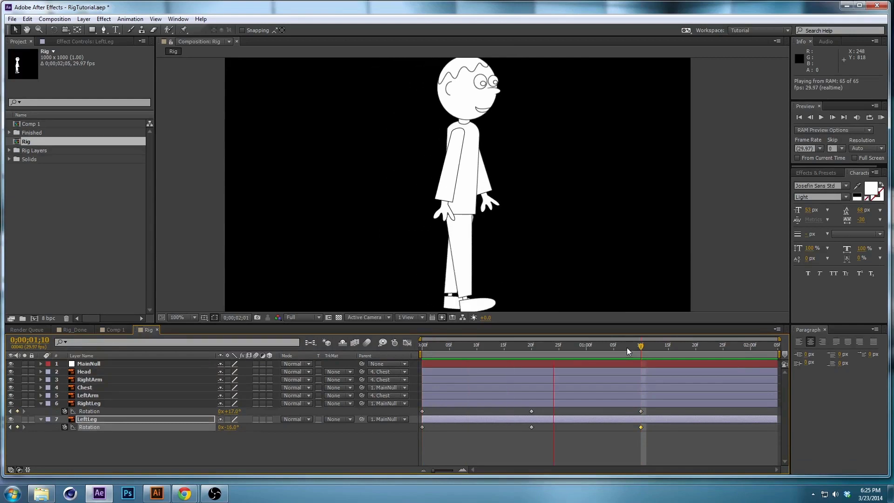
pyautogui.moveTo(605, 345); pyautogui.dragTo(789, 344)
# Paste both legs' 20f Rotation poses at 2;00 and end the work area at 2;00.
pyautogui.click(531, 427)
pyautogui.hotkey('ctrl', 'c')
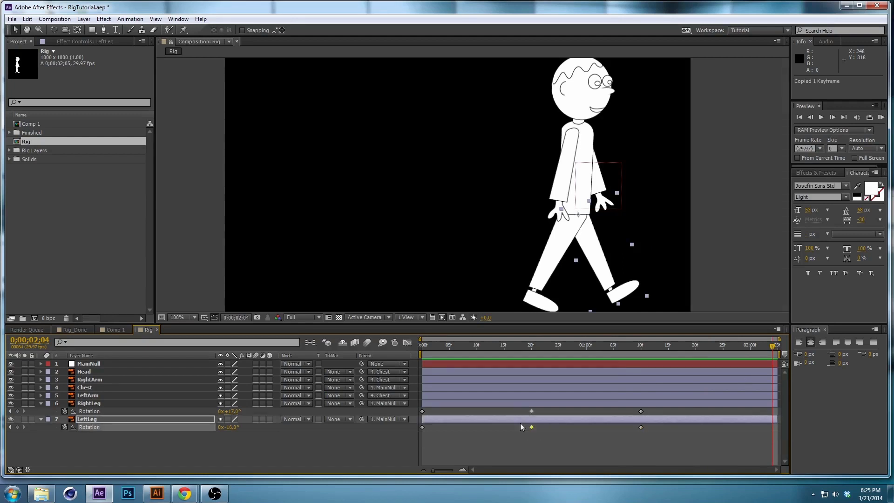
pyautogui.click(750, 345)
pyautogui.hotkey('ctrl', 'v')
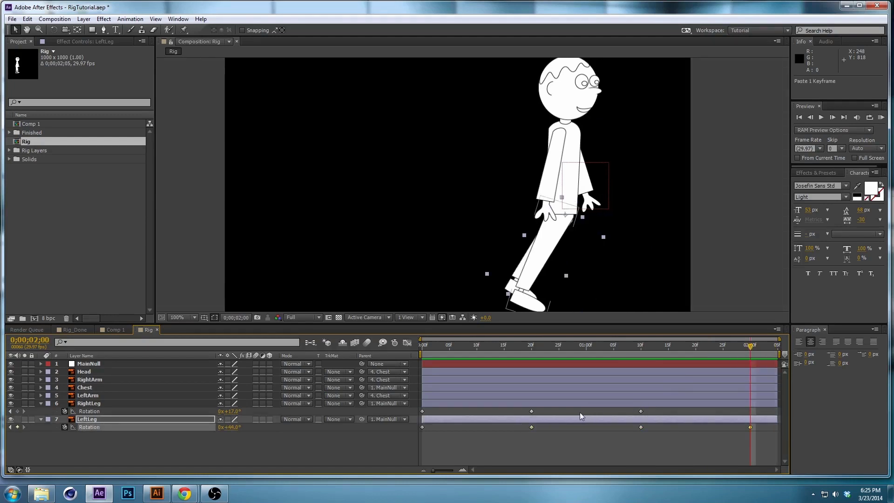
pyautogui.click(559, 412)
pyautogui.click(532, 411)
pyautogui.hotkey('ctrl', 'c')
pyautogui.hotkey('ctrl', 'v')
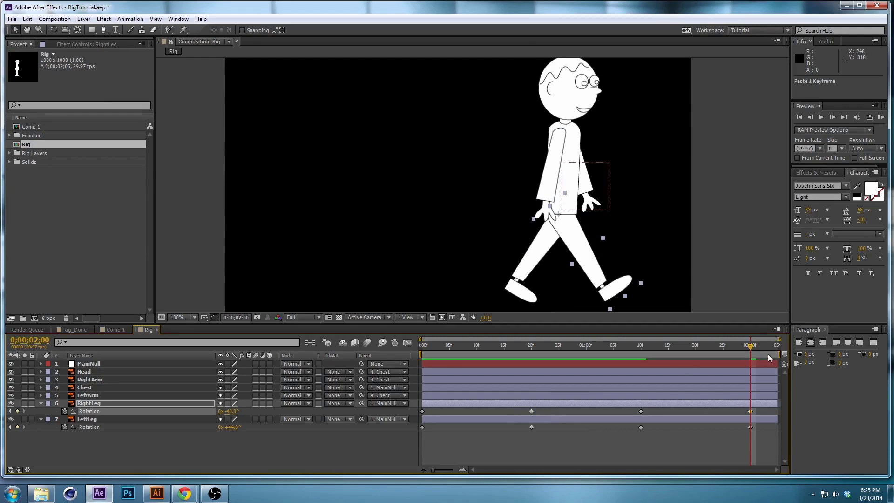
pyautogui.moveTo(779, 354); pyautogui.dragTo(756, 354)
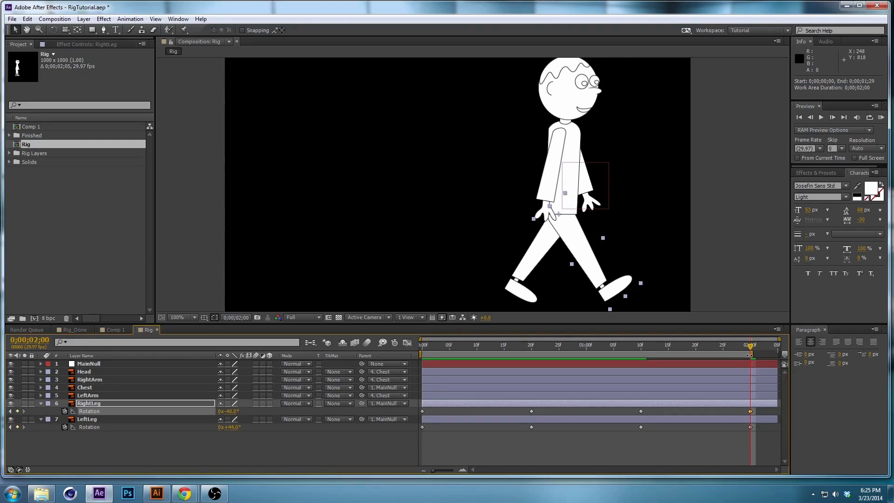
# Trim the Rig comp to its 0;00;02;00 work area, scrub to check the loop, and select the final leg keyframes.
pyautogui.rightClick(745, 354)
pyautogui.click(778, 385)
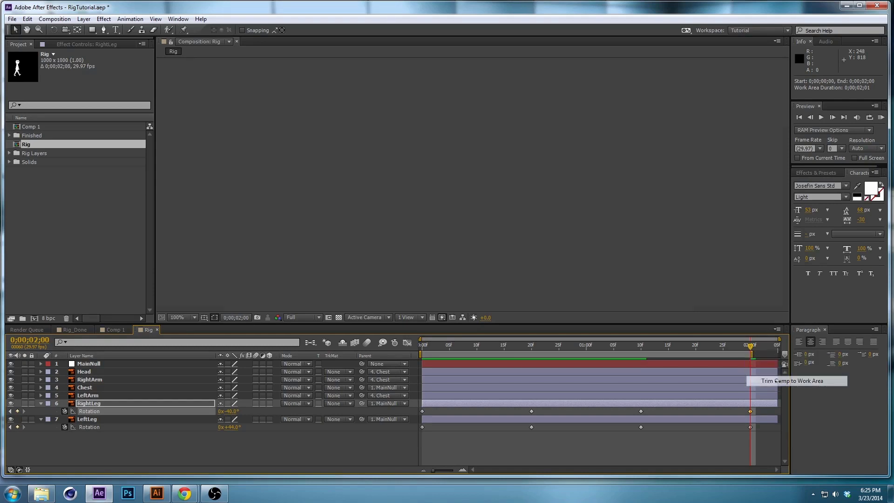
pyautogui.moveTo(779, 348); pyautogui.dragTo(760, 347)
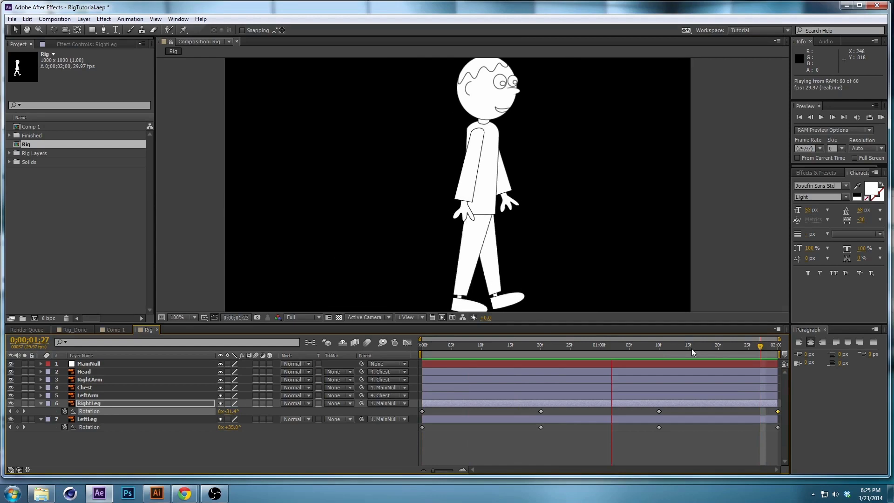
pyautogui.moveTo(633, 347); pyautogui.dragTo(563, 356)
pyautogui.moveTo(773, 434); pyautogui.dragTo(760, 407)
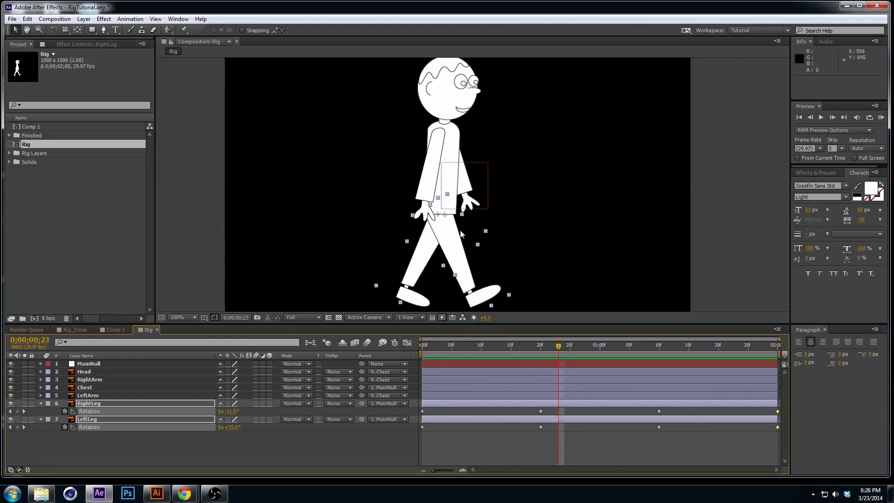
# Apply Easy Ease to all Rotation keyframes of both legs.
pyautogui.moveTo(711, 456); pyautogui.dragTo(414, 407)
pyautogui.rightClick(423, 411)
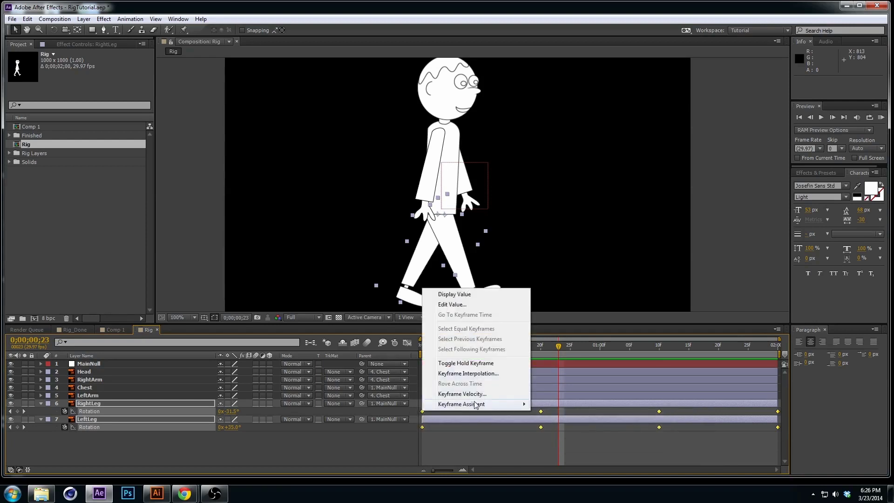
pyautogui.moveTo(476, 405)
pyautogui.click(552, 423)
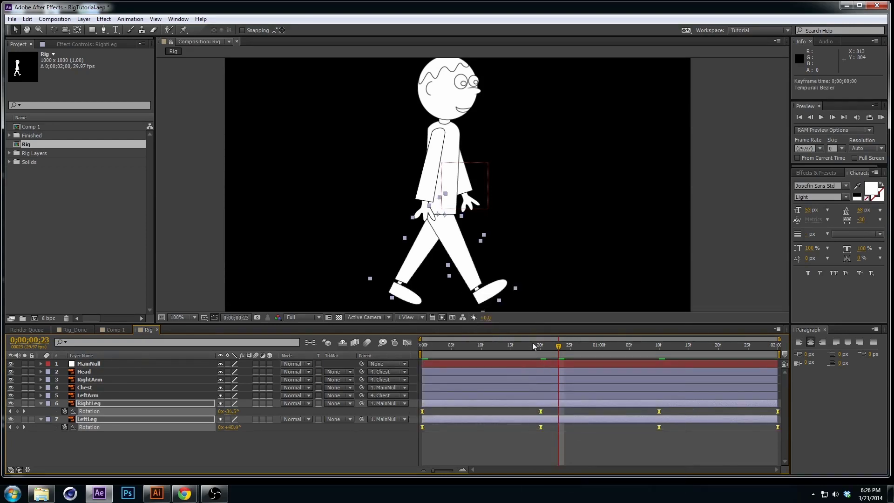
# RAM-preview the walk cycle twice and return the time to frame 0.
pyautogui.press('KP_0')
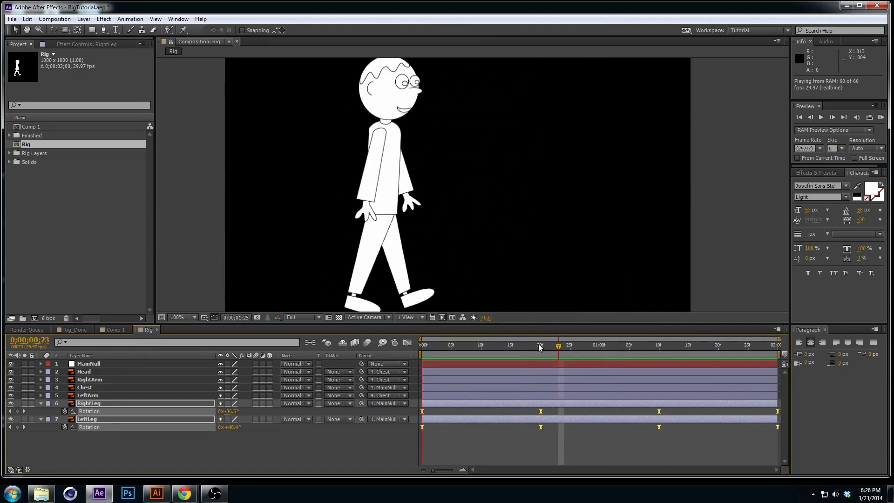
pyautogui.press('space')
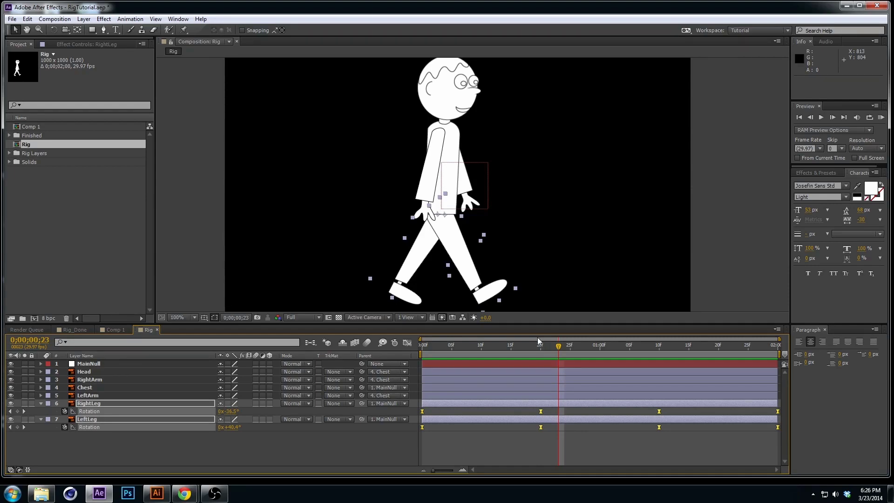
pyautogui.press('space')
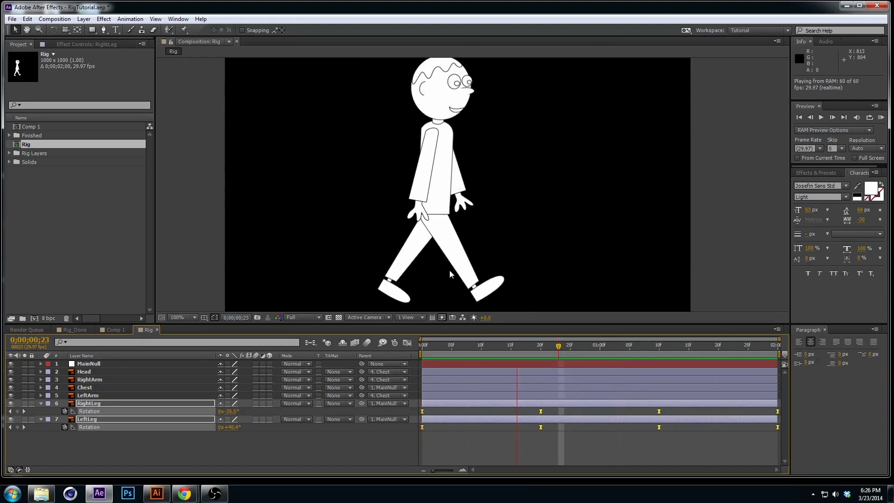
pyautogui.moveTo(583, 352); pyautogui.dragTo(409, 348)
# Keyframe both arms' Rotation at 0f: RightArm -39°, LeftArm +57°.
pyautogui.click(140, 433)
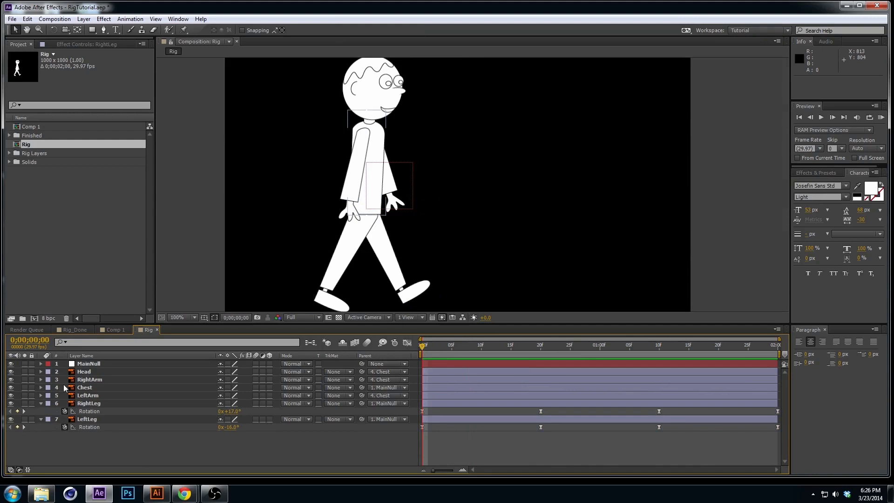
pyautogui.click(83, 380)
pyautogui.keyDown('ctrl'); pyautogui.click(99, 392); pyautogui.keyUp('ctrl')
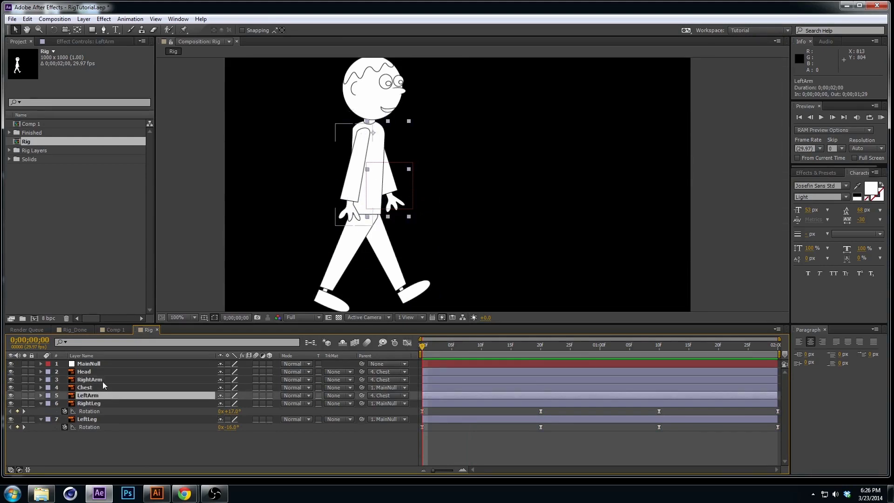
pyautogui.press('p')
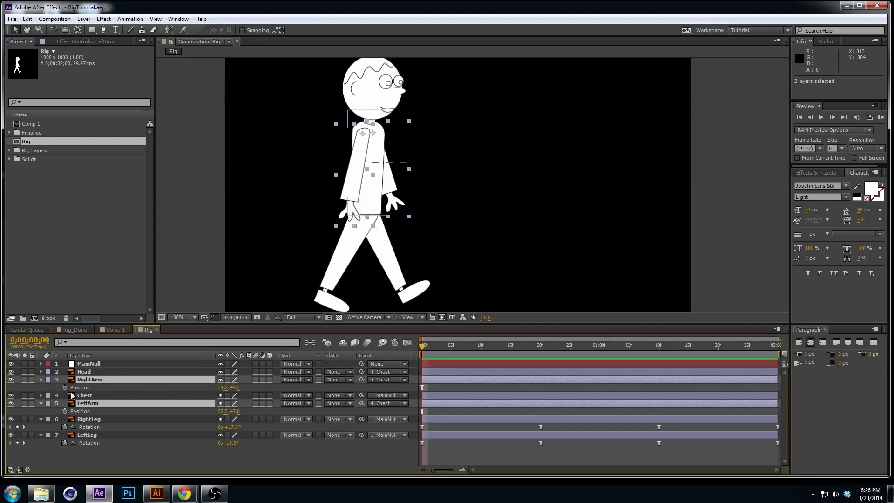
pyautogui.press('r')
pyautogui.click(68, 388)
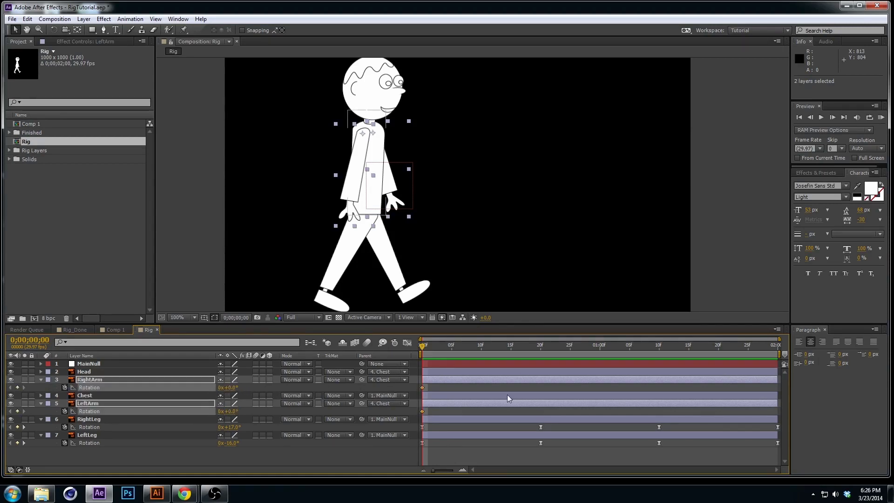
pyautogui.click(444, 389)
pyautogui.click(435, 381)
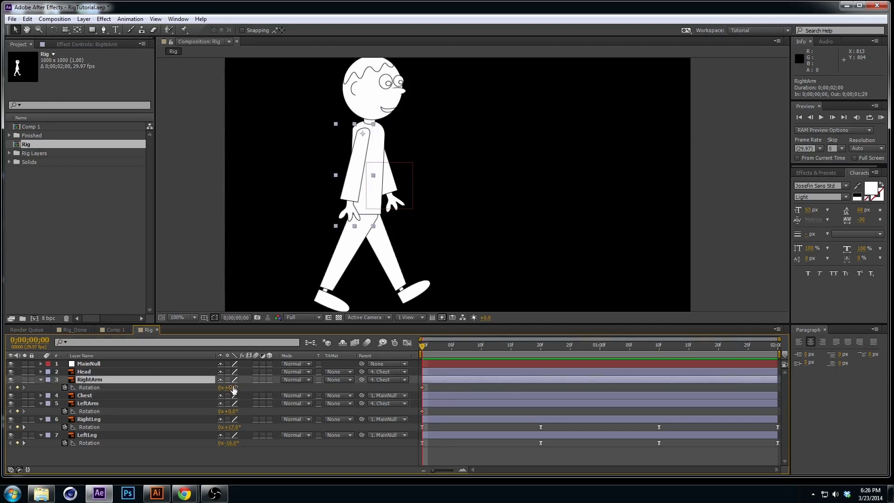
pyautogui.moveTo(231, 387); pyautogui.dragTo(212, 385)
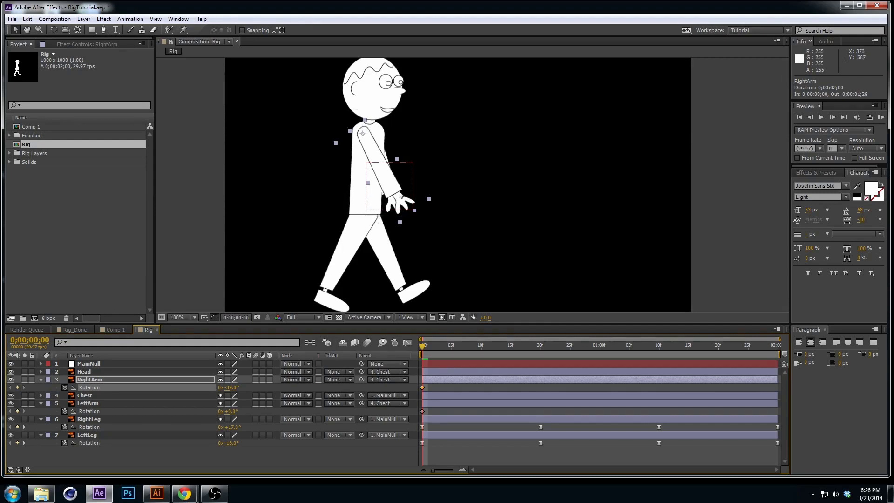
pyautogui.moveTo(232, 413); pyautogui.dragTo(257, 413)
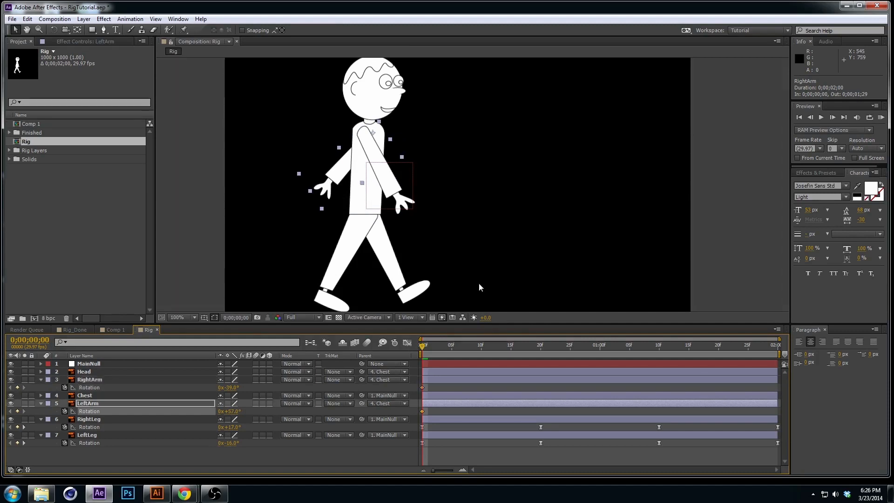
# At frame 20, swing RightArm to +22° and LeftArm back to -22°.
pyautogui.click(540, 345)
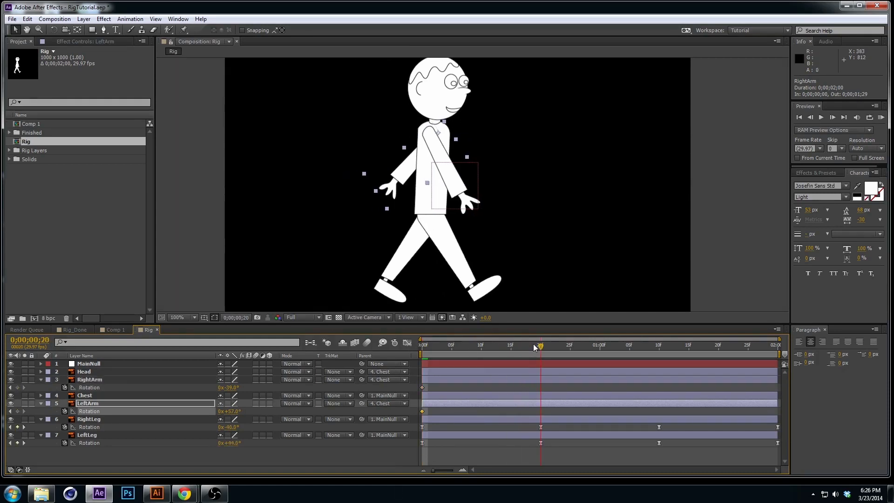
pyautogui.click(422, 388)
pyautogui.hotkey('ctrl', 'c')
pyautogui.click(432, 408)
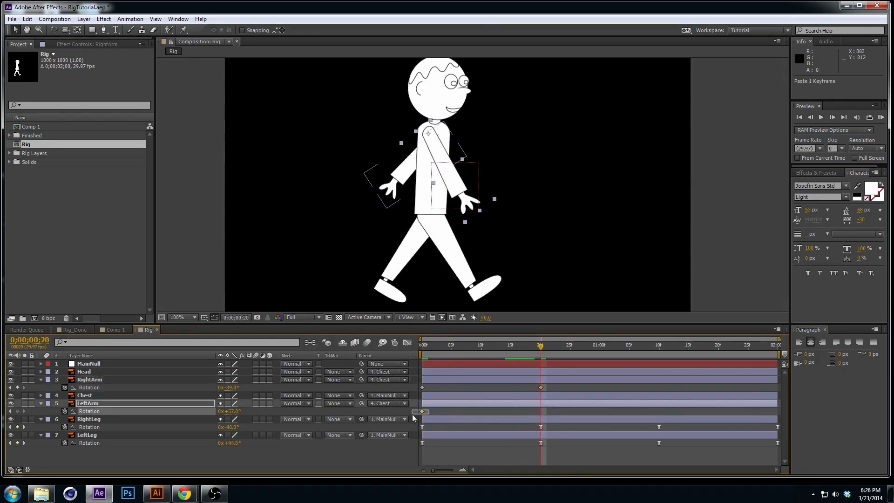
pyautogui.hotkey('ctrl', 'v')
pyautogui.hotkey('ctrl', 'z')
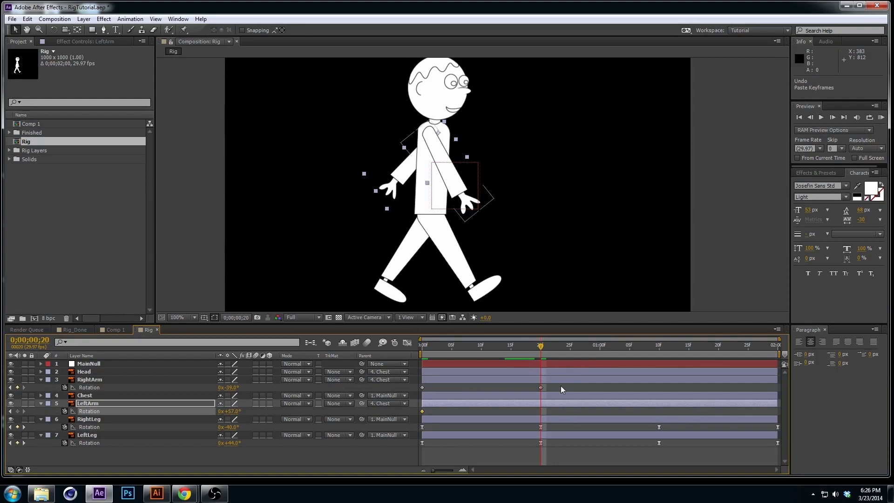
pyautogui.moveTo(233, 387); pyautogui.dragTo(265, 389)
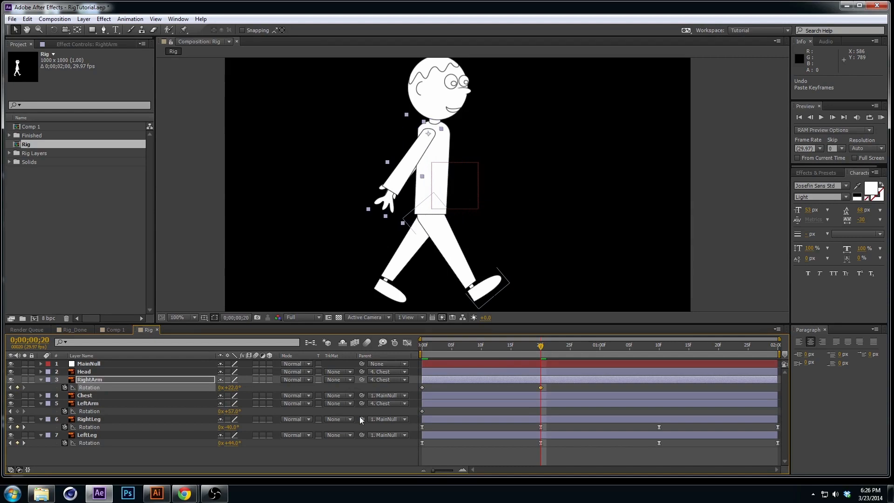
pyautogui.moveTo(227, 412); pyautogui.dragTo(197, 413)
# Copy both arms' starting Rotation poses to 1;10.
pyautogui.click(658, 345)
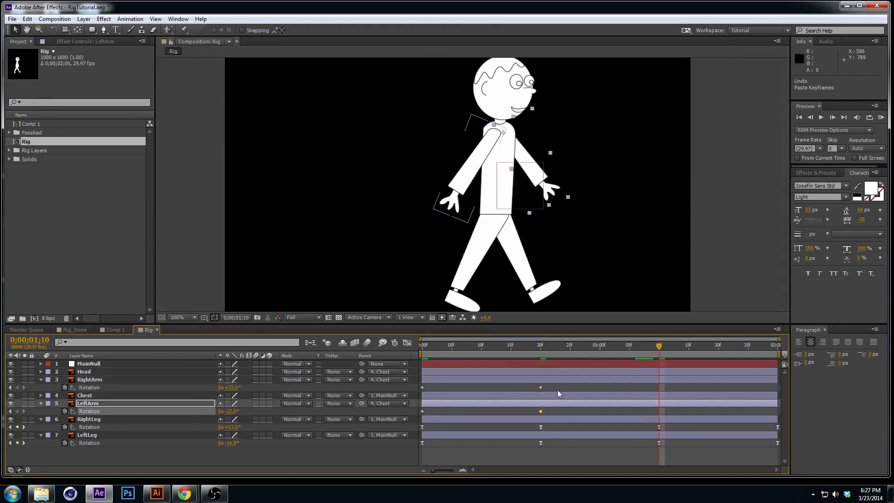
pyautogui.click(541, 388)
pyautogui.hotkey('ctrl', 'c')
pyautogui.hotkey('ctrl', 'v')
pyautogui.click(552, 409)
pyautogui.hotkey('ctrl', 'v')
pyautogui.click(423, 388)
pyautogui.hotkey('ctrl', 'c')
pyautogui.hotkey('ctrl', 'v')
pyautogui.click(422, 411)
pyautogui.hotkey('ctrl', 'c')
# Paste both arms' frame-20 Rotation poses at 1;29.
pyautogui.click(772, 346)
pyautogui.hotkey('ctrl', 'v')
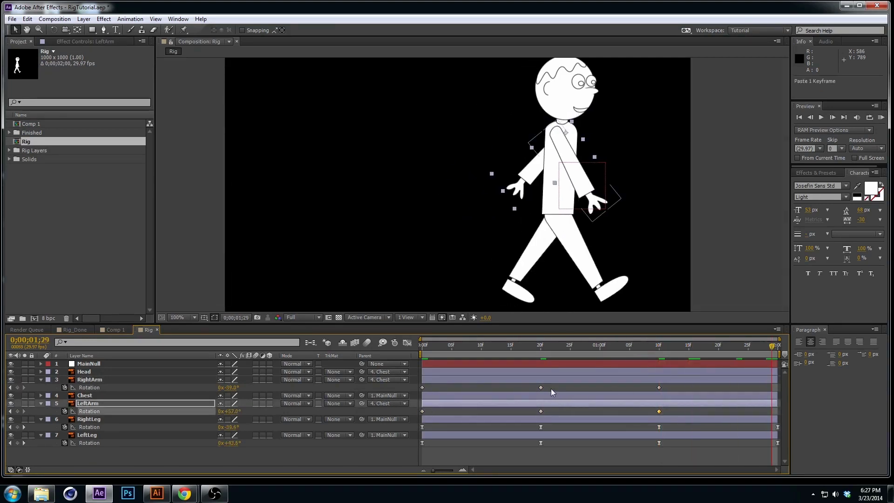
pyautogui.click(541, 387)
pyautogui.hotkey('ctrl', 'c')
pyautogui.hotkey('ctrl', 'v')
pyautogui.click(540, 411)
pyautogui.hotkey('ctrl', 'c')
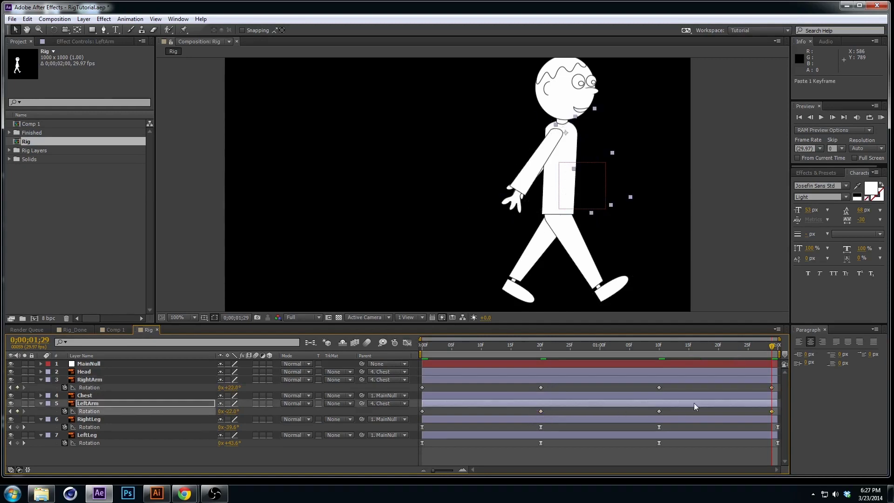
pyautogui.hotkey('ctrl', 'v')
# Easy Ease the arm keyframes at 20f and 1;10, preview the walk, and return to frame 0.
pyautogui.moveTo(663, 415); pyautogui.dragTo(399, 386)
pyautogui.rightClick(424, 388)
pyautogui.moveTo(475, 381)
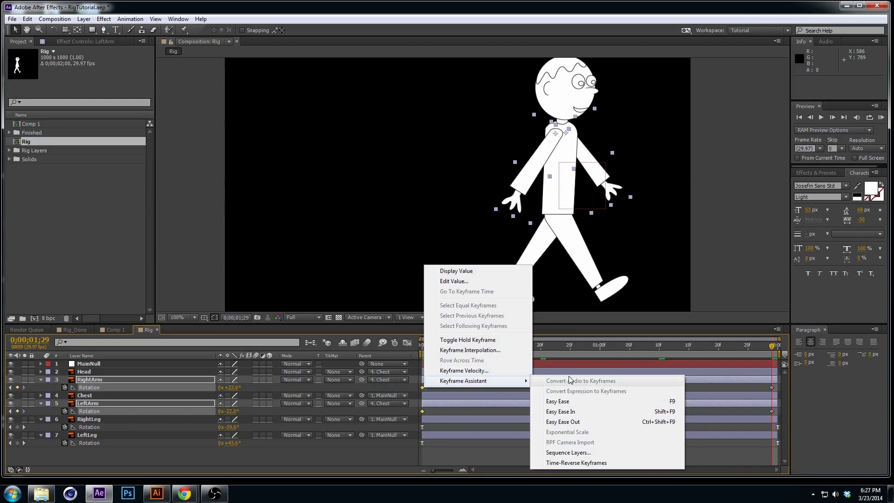
pyautogui.click(583, 402)
pyautogui.press('space')
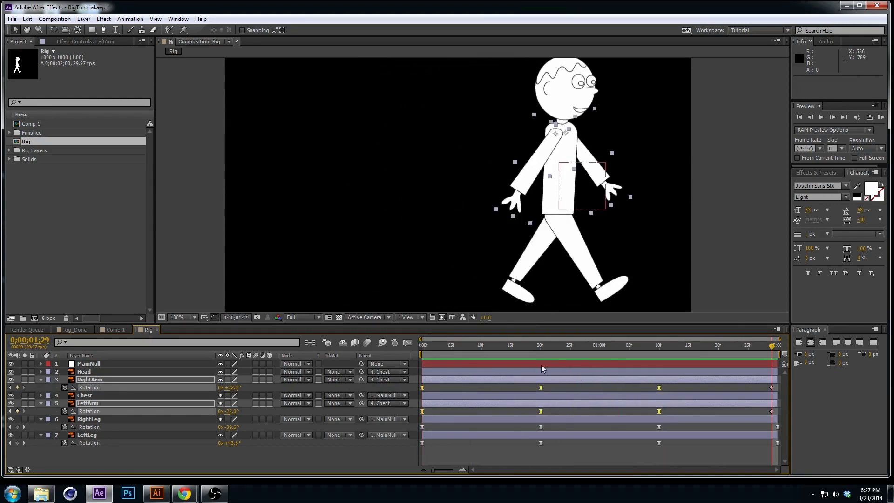
pyautogui.click(490, 345)
pyautogui.moveTo(490, 344); pyautogui.dragTo(422, 345)
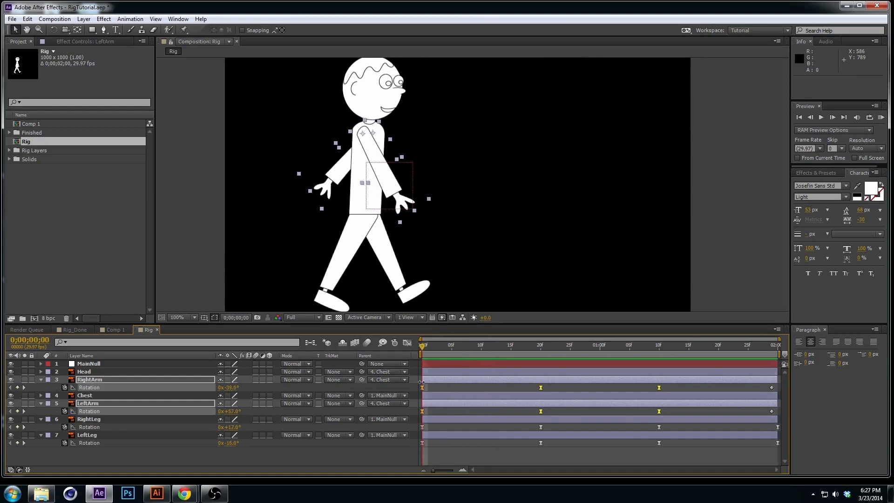
# Start Chest Position and Rotation keyframes at frame 0.
pyautogui.click(435, 388)
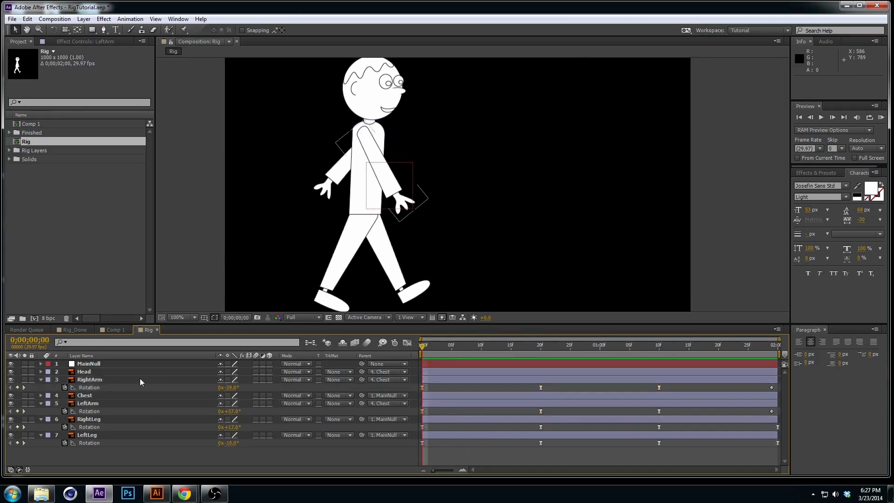
pyautogui.click(92, 394)
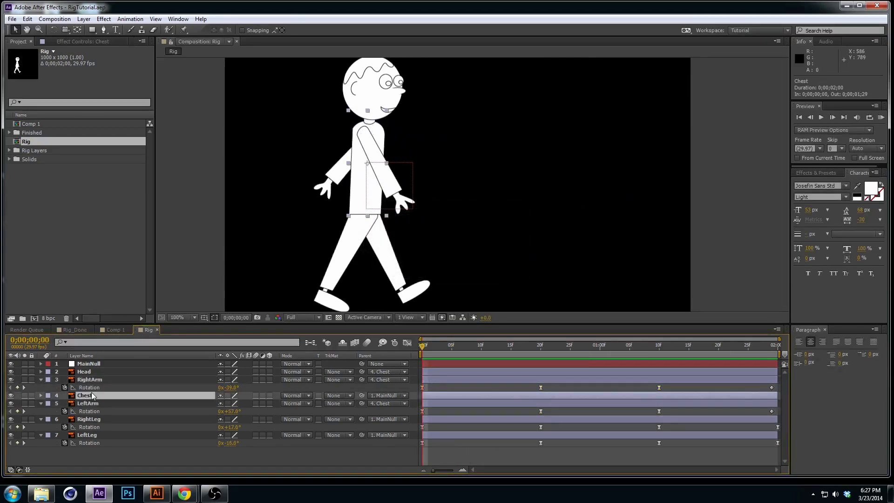
pyautogui.press('p')
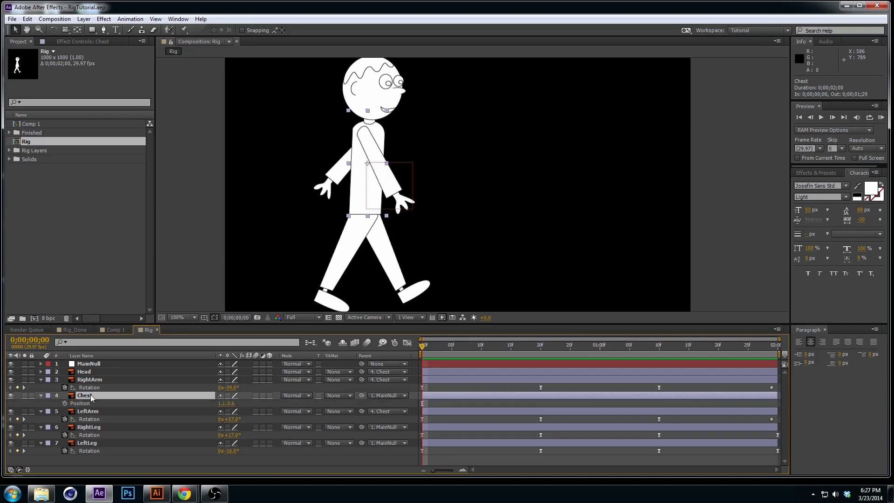
pyautogui.click(65, 403)
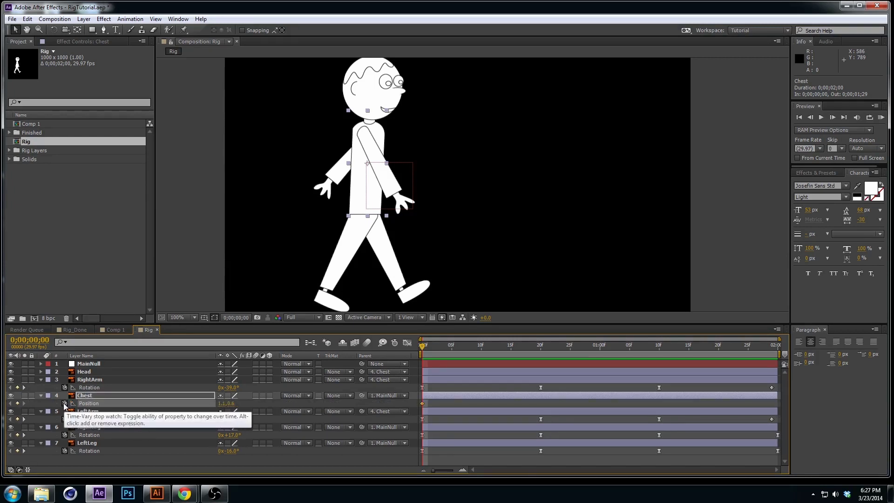
pyautogui.press('r')
pyautogui.click(65, 403)
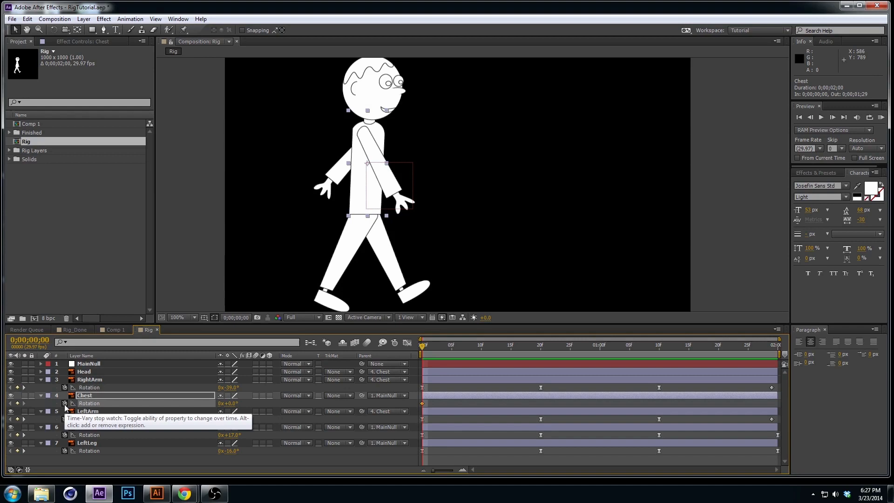
pyautogui.press('u')
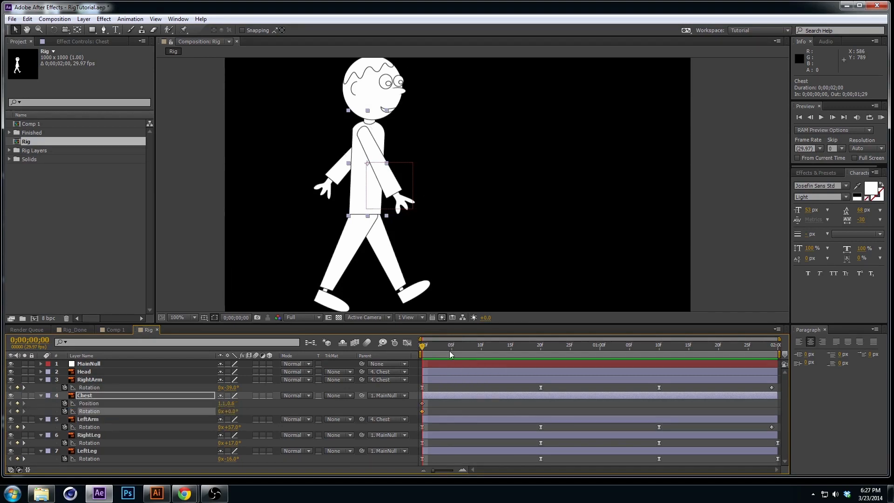
# Shift the Chest keyframes to frame 5 and add a slightly raised Position key at frame 20.
pyautogui.moveTo(432, 348); pyautogui.dragTo(543, 349)
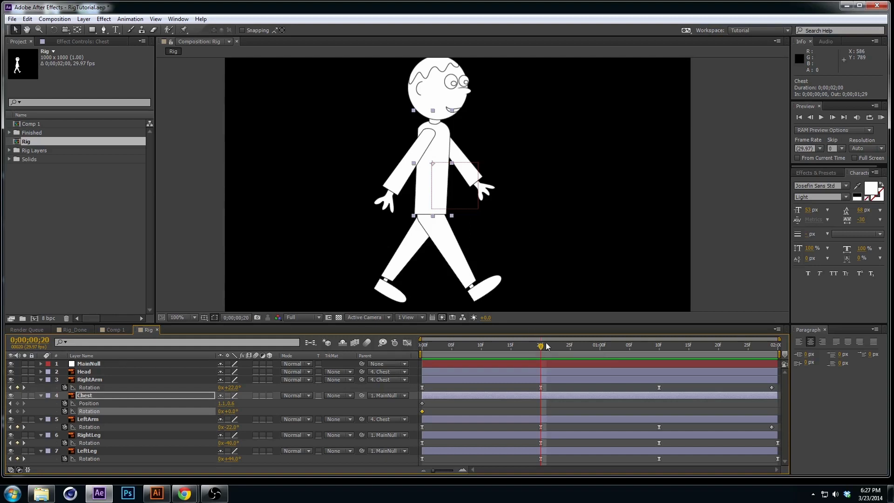
pyautogui.moveTo(546, 351); pyautogui.dragTo(474, 349)
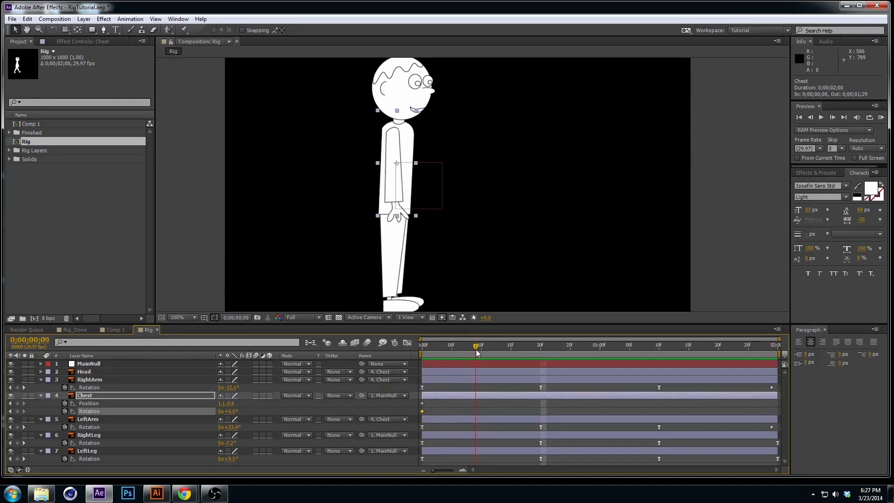
pyautogui.moveTo(432, 400); pyautogui.dragTo(452, 412)
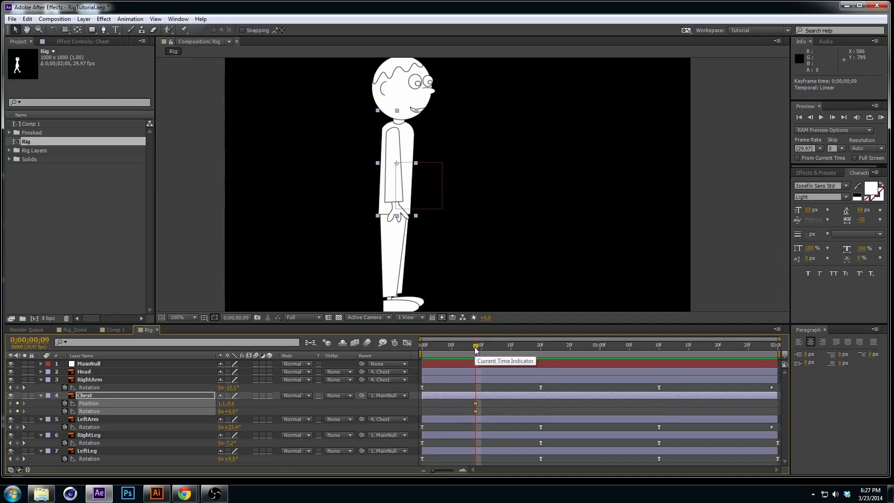
pyautogui.moveTo(475, 350); pyautogui.dragTo(540, 350)
pyautogui.hotkey('shift', 'Down')
pyautogui.hotkey('shift', 'Up')
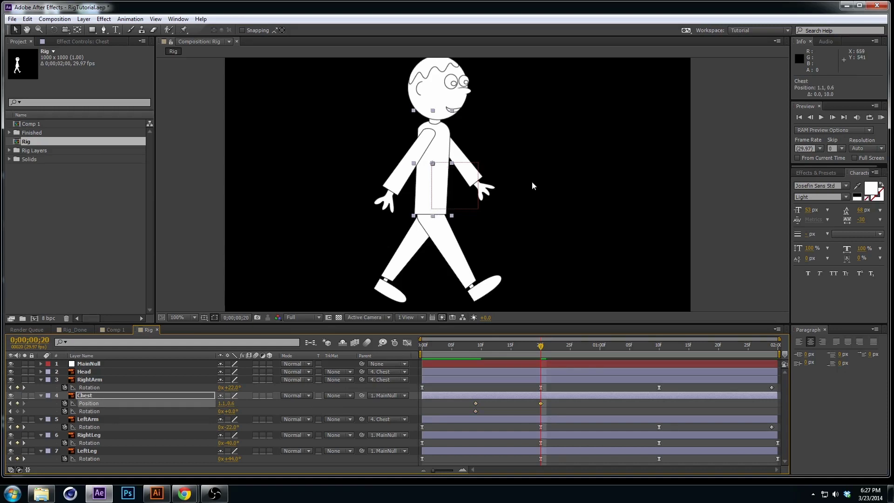
pyautogui.press('Up')
pyautogui.press('Up')
pyautogui.press('Up')
pyautogui.press('Up')
pyautogui.press('Up')
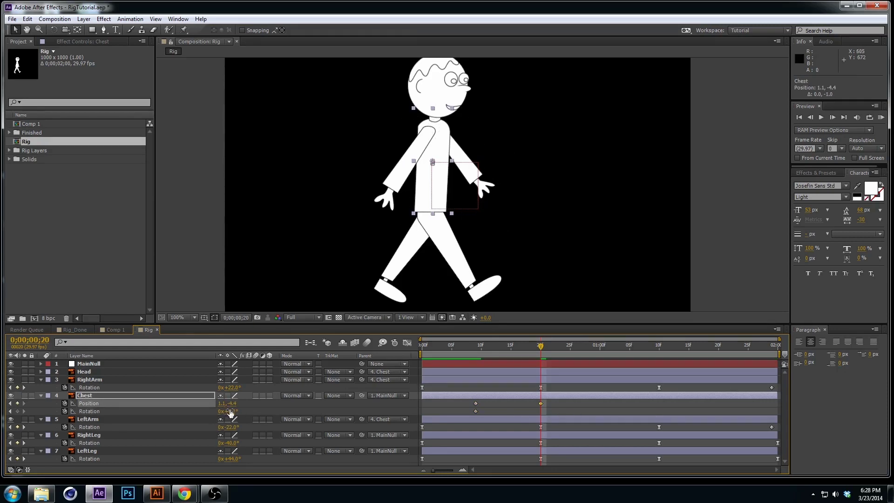
# Test-tilt the torso, undo, then drag the Chest anchor point down to the hip with Pan Behind.
pyautogui.moveTo(231, 411)
pyautogui.mouseDown()
pyautogui.moveTo(242, 410)
pyautogui.moveTo(230, 407)
pyautogui.mouseUp()
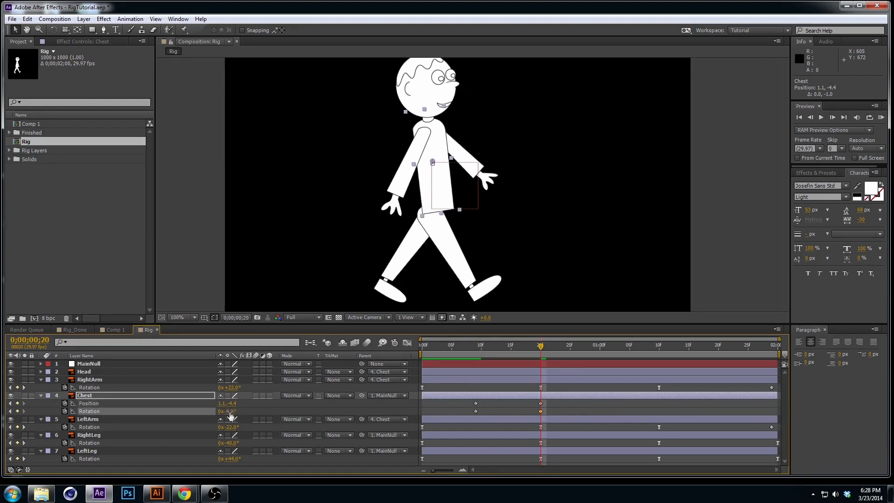
pyautogui.hotkey('ctrl', 'z')
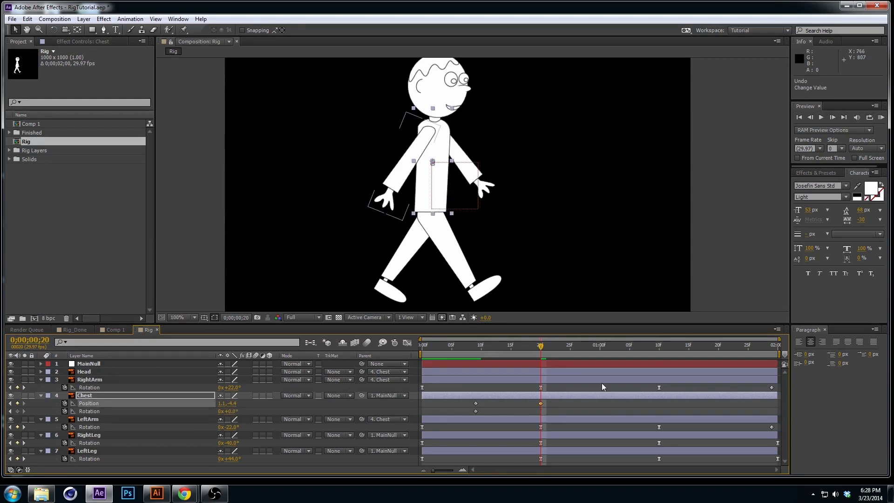
pyautogui.click(78, 30)
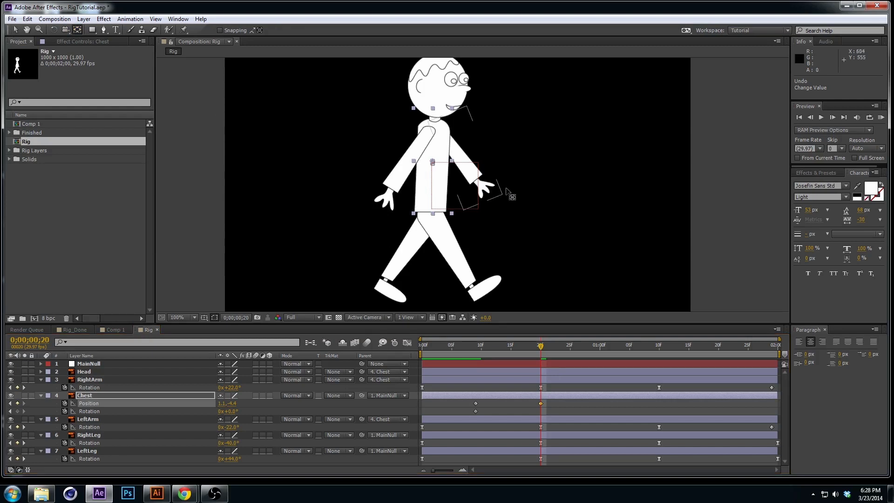
pyautogui.moveTo(433, 161); pyautogui.dragTo(433, 213)
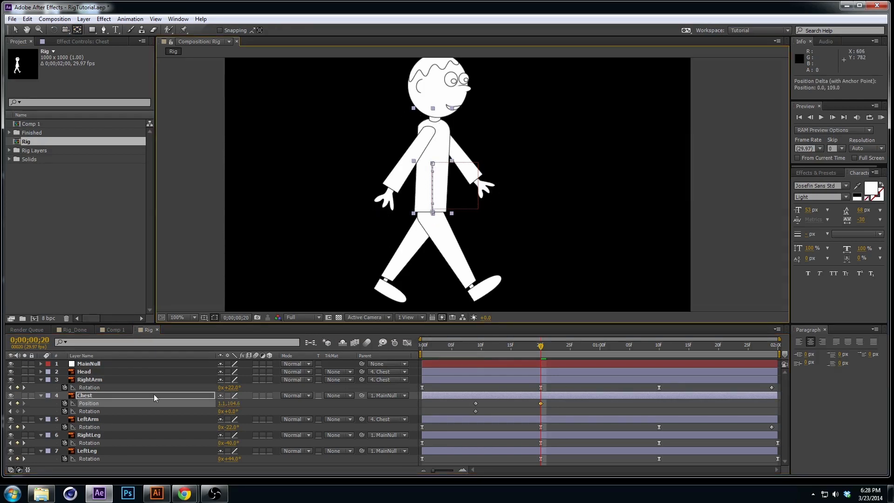
# Clear the Chest keyframes, test-tilt around the new pivot, and restart Position keyframing at frame 0.
pyautogui.click(65, 411)
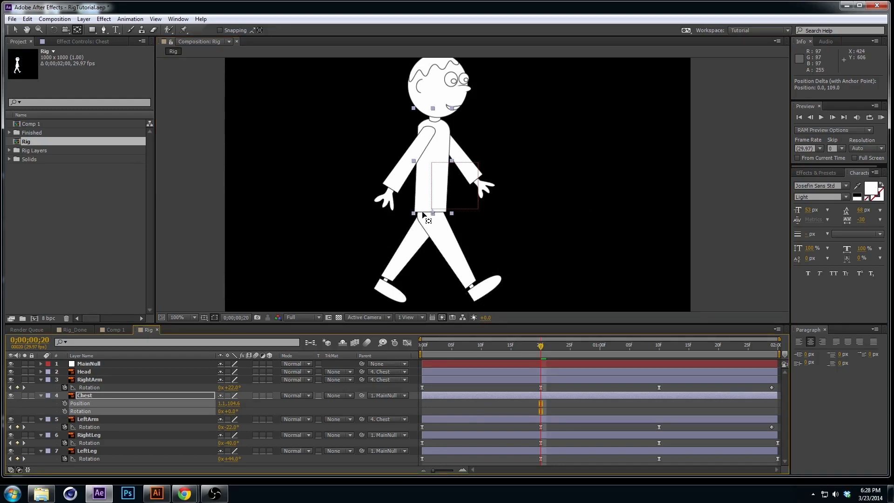
pyautogui.moveTo(230, 411); pyautogui.dragTo(219, 412)
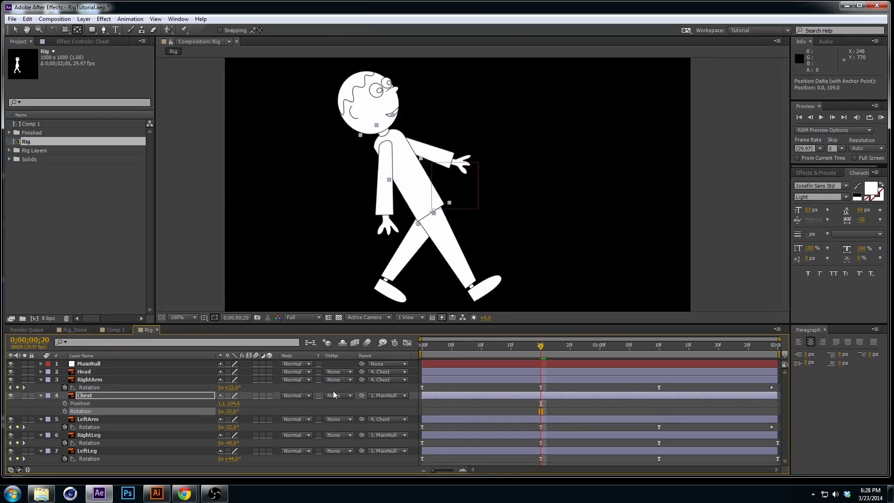
pyautogui.hotkey('ctrl', 'z')
pyautogui.click(64, 412)
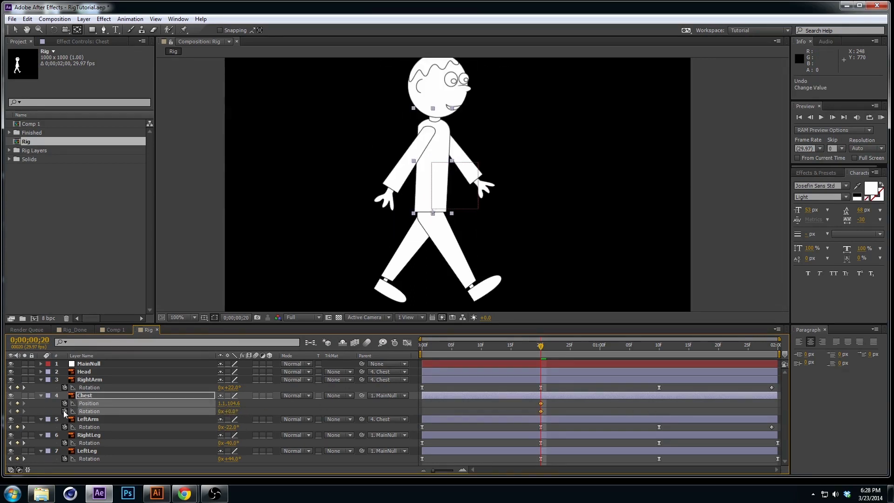
pyautogui.click(541, 404)
pyautogui.moveTo(495, 409); pyautogui.dragTo(423, 409)
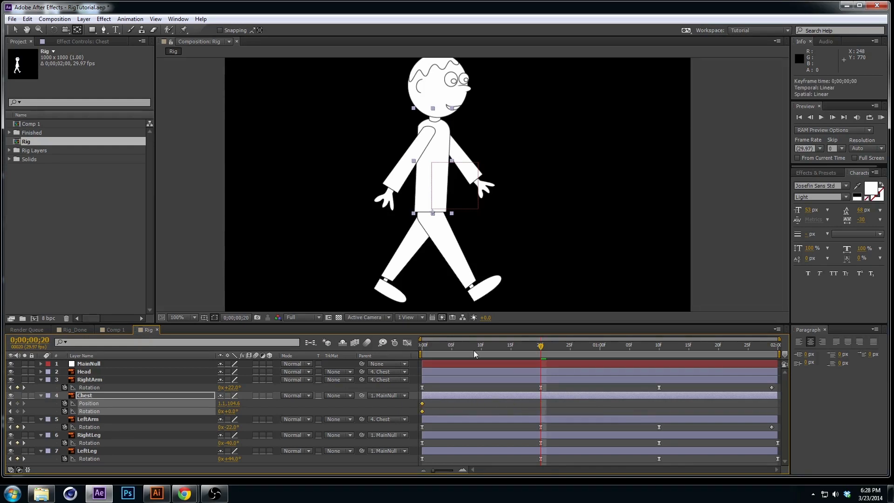
pyautogui.moveTo(541, 345); pyautogui.dragTo(419, 347)
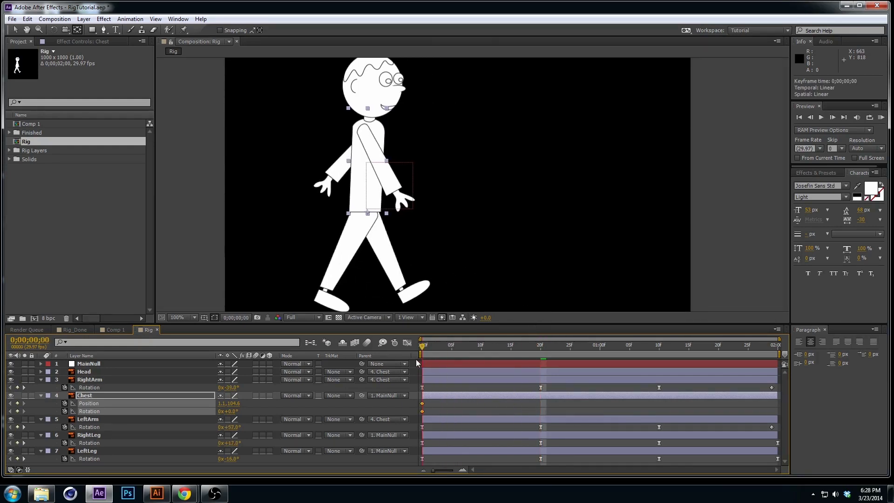
# Set Chest Position keys at frames 0 and 20 with a 10 px dip at frame 10.
pyautogui.hotkey('shift', 'Down')
pyautogui.moveTo(428, 347); pyautogui.dragTo(542, 349)
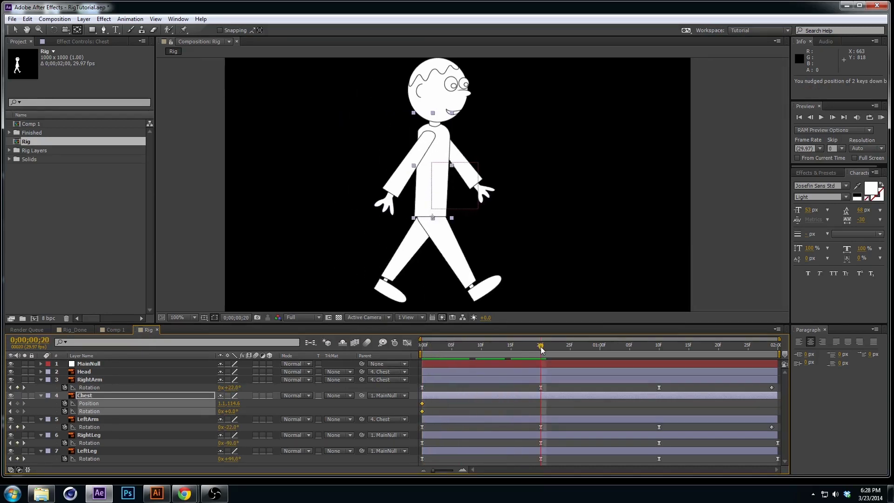
pyautogui.hotkey('shift', 'Up')
pyautogui.moveTo(541, 347); pyautogui.dragTo(482, 354)
pyautogui.hotkey('shift', 'Down')
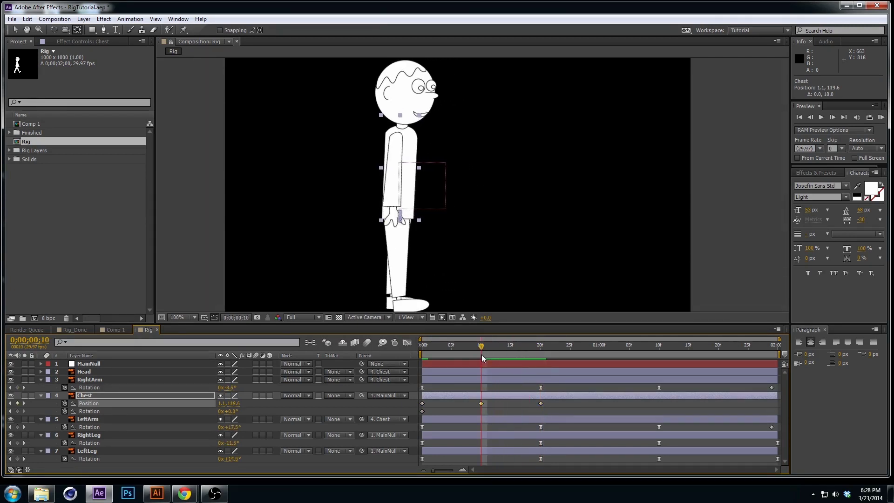
pyautogui.moveTo(485, 345); pyautogui.dragTo(600, 350)
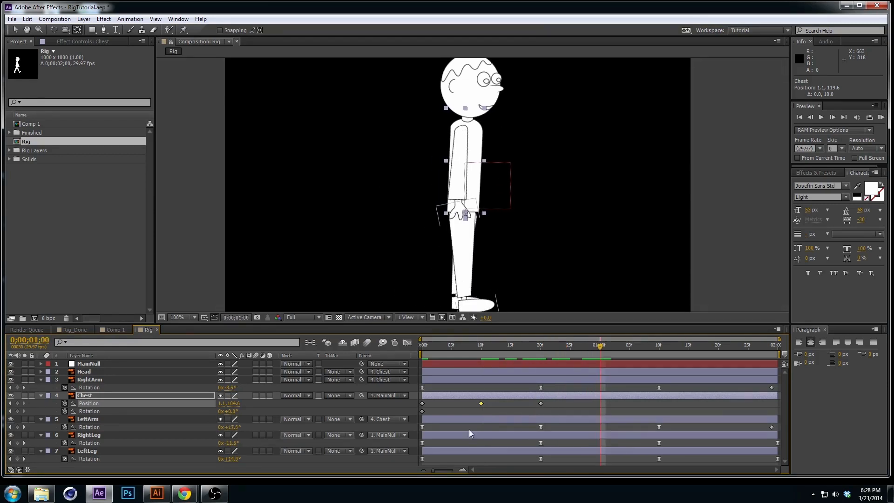
# Copy the three Chest Position keyframes, undo a misplaced paste at frame 20, and return to frame 0.
pyautogui.moveTo(554, 400); pyautogui.dragTo(402, 403)
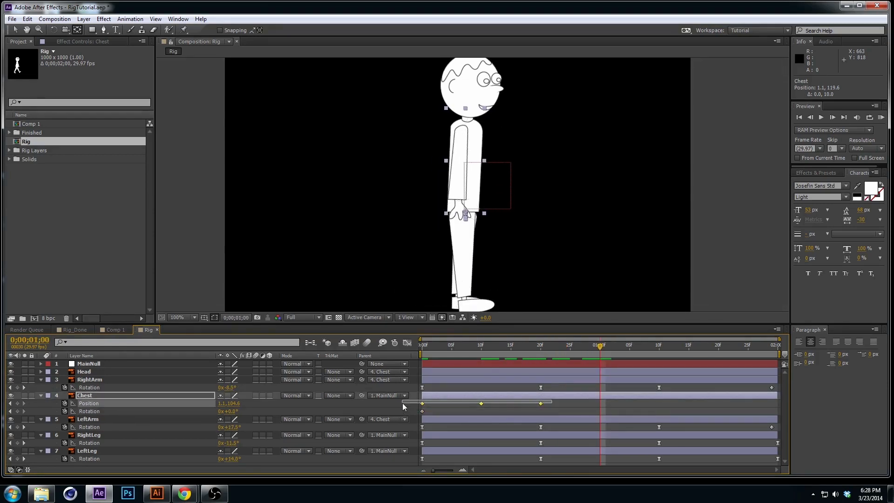
pyautogui.hotkey('ctrl', 'c')
pyautogui.click(541, 346)
pyautogui.hotkey('ctrl', 'v')
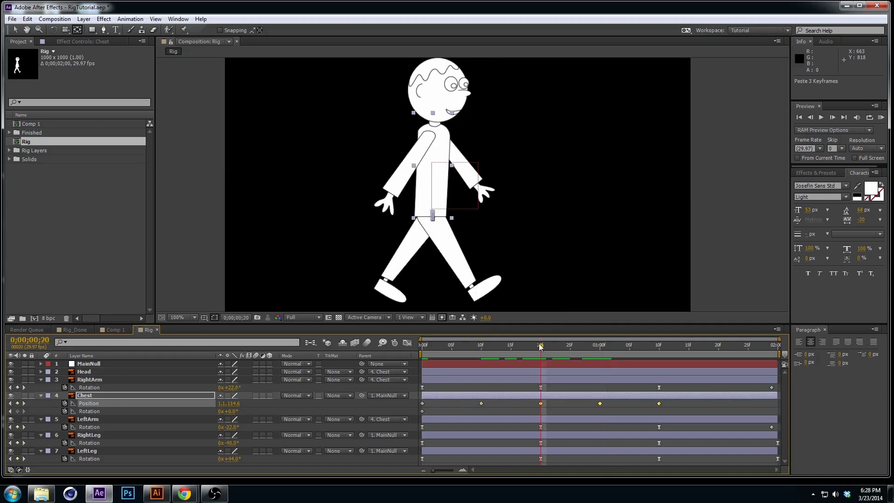
pyautogui.hotkey('ctrl', 'z')
pyautogui.moveTo(539, 350); pyautogui.dragTo(422, 363)
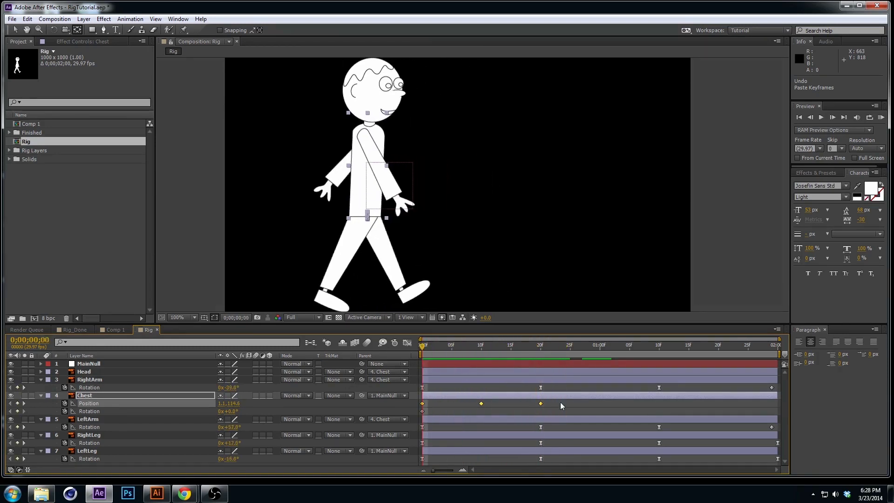
# Paste the Chest bob keyframes again at frame 20 and at 1:10.
pyautogui.hotkey('ctrl', 'v')
pyautogui.click(440, 347)
pyautogui.moveTo(443, 347); pyautogui.dragTo(541, 347)
pyautogui.click(541, 403)
pyautogui.hotkey('ctrl', 'v')
pyautogui.moveTo(643, 347); pyautogui.dragTo(668, 349)
pyautogui.hotkey('ctrl', 'v')
pyautogui.click(778, 404)
# Apply Easy Ease to all seven Chest Position keyframes.
pyautogui.moveTo(745, 401); pyautogui.dragTo(398, 406)
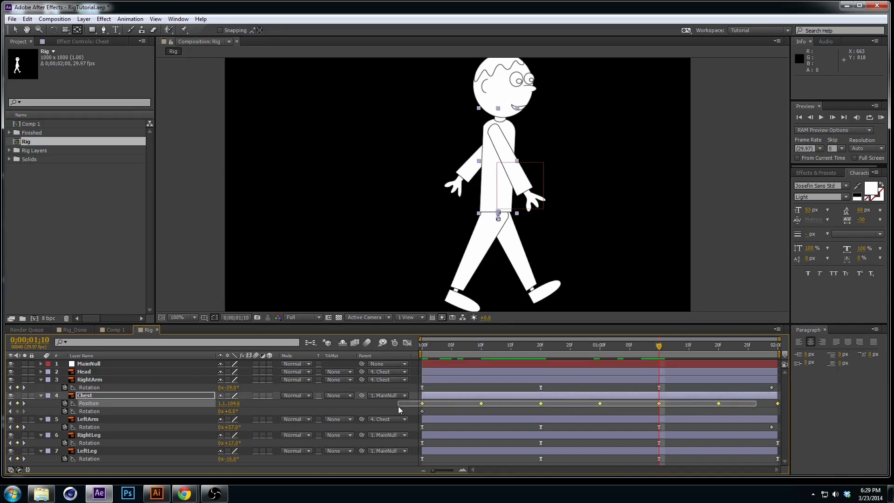
pyautogui.rightClick(423, 404)
pyautogui.moveTo(494, 394)
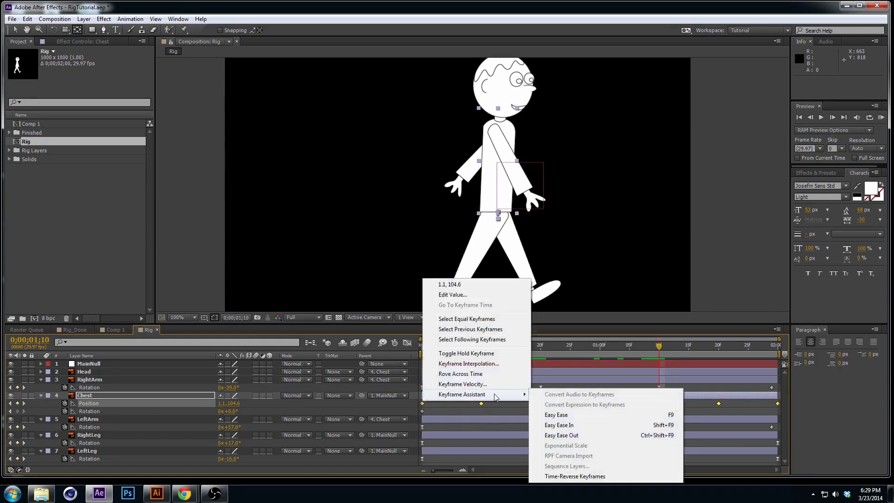
pyautogui.click(565, 415)
# Remove the arms' extra Rotation keyframes at the end of the cycle.
pyautogui.moveTo(763, 385); pyautogui.dragTo(773, 428)
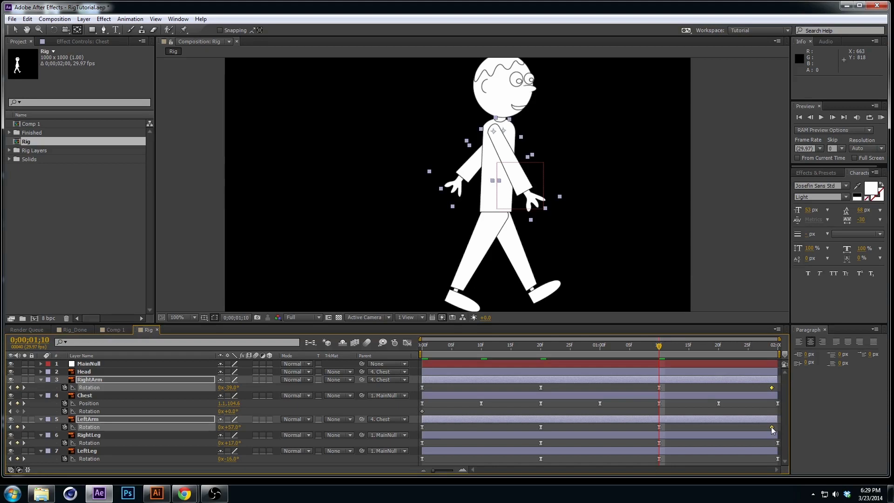
pyautogui.rightClick(772, 429)
pyautogui.moveTo(829, 421)
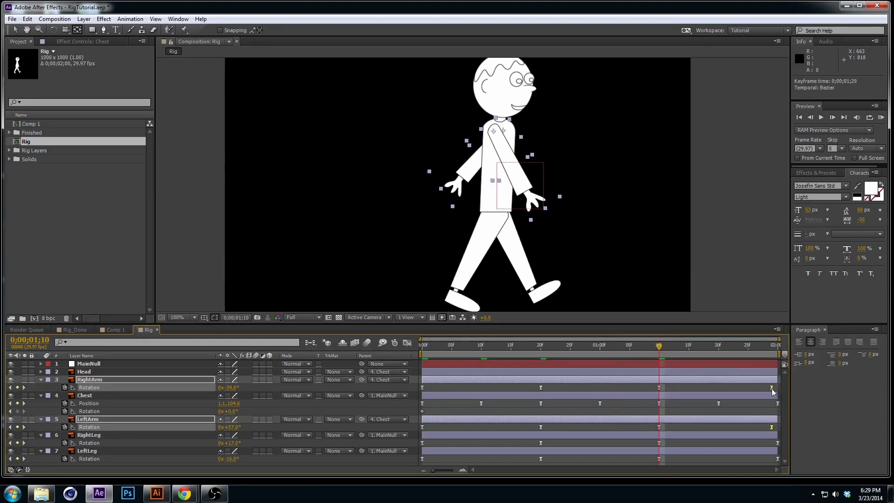
pyautogui.click(665, 358)
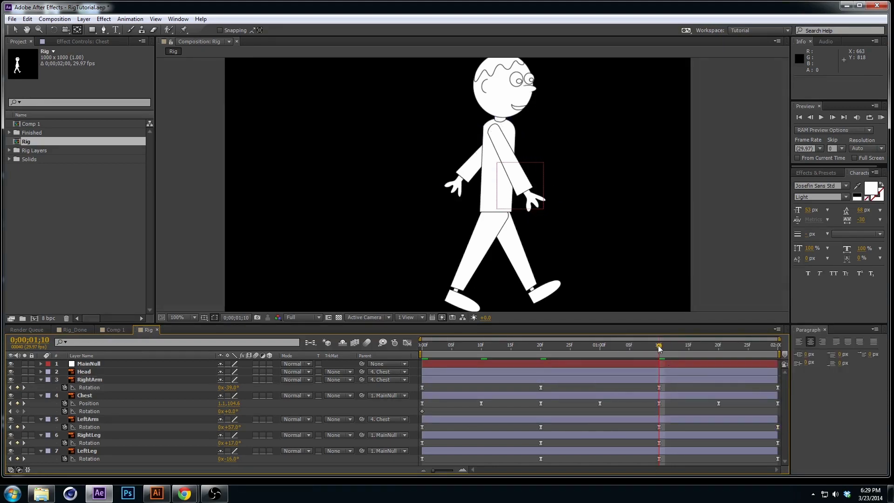
pyautogui.press('space')
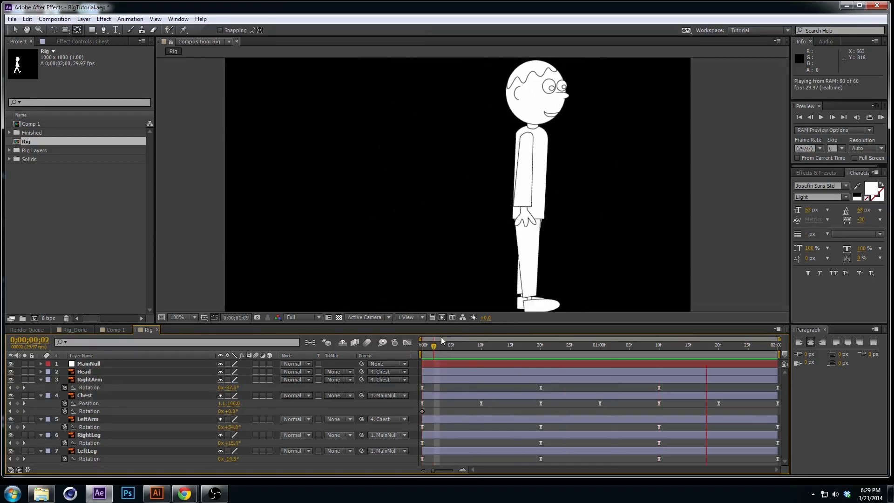
pyautogui.moveTo(426, 348); pyautogui.dragTo(482, 351)
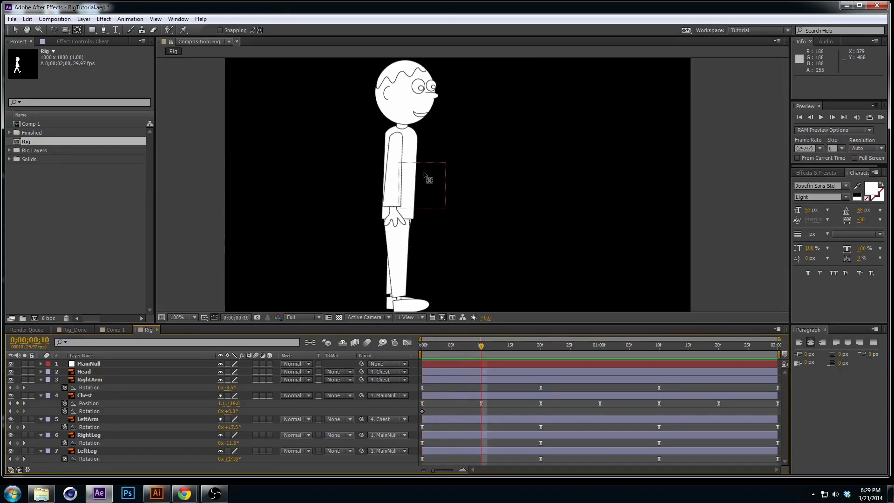
pyautogui.click(440, 397)
pyautogui.moveTo(456, 345); pyautogui.dragTo(423, 345)
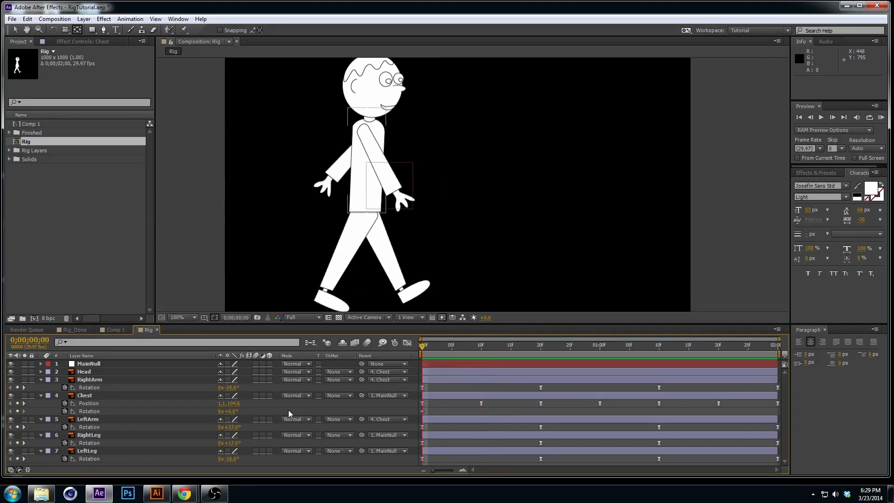
# Key the Chest Rotation at -2° on frame 0 and +2° on frame 10.
pyautogui.moveTo(230, 411); pyautogui.dragTo(231, 411)
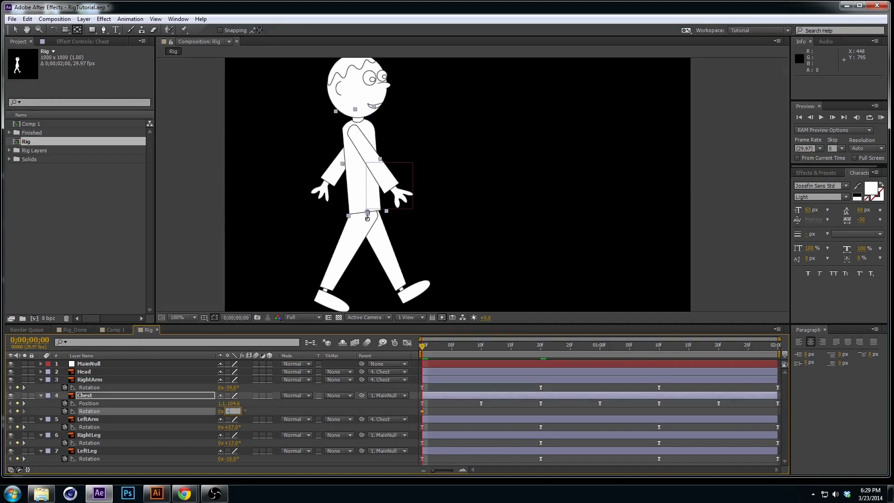
pyautogui.press('Return')
pyautogui.moveTo(451, 345); pyautogui.dragTo(482, 345)
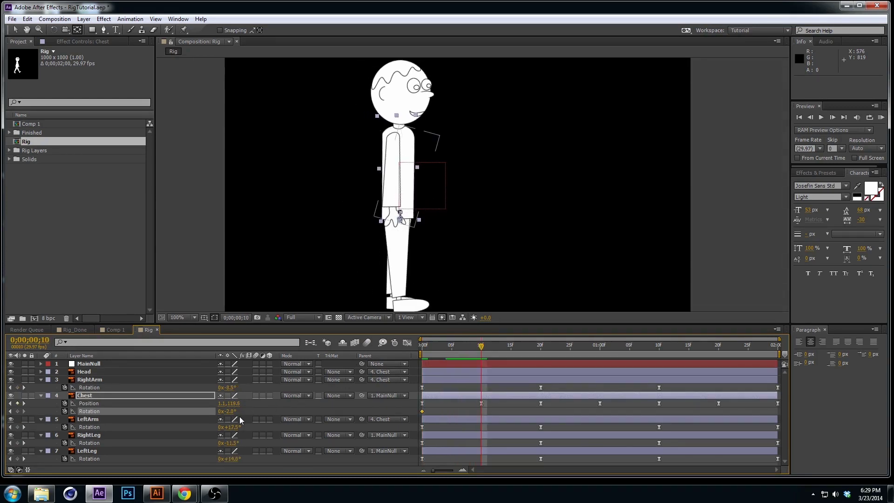
pyautogui.write('2')
pyautogui.press('Return')
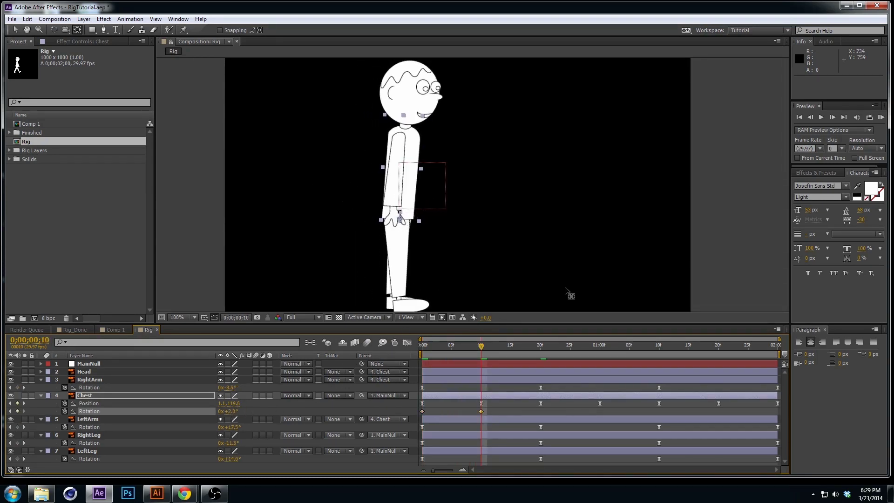
# Copy the first Chest Rotation key to frame 20 and Easy Ease all three keys.
pyautogui.moveTo(531, 344); pyautogui.dragTo(541, 348)
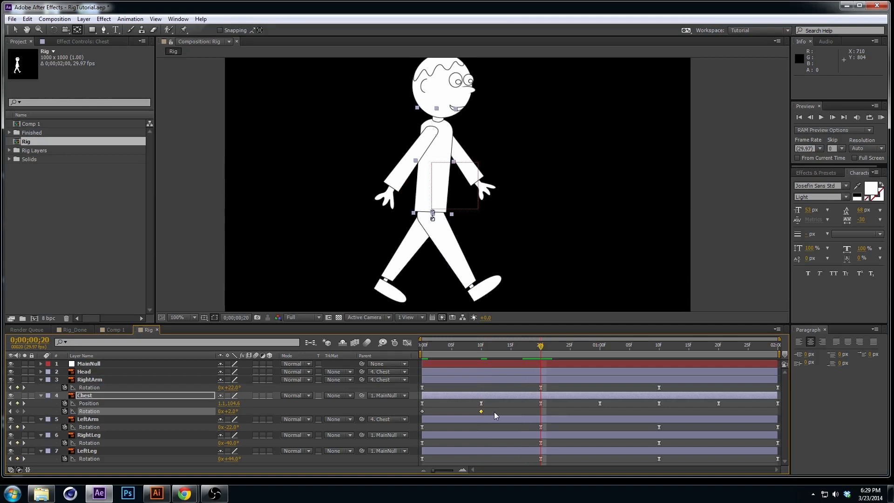
pyautogui.click(463, 411)
pyautogui.click(423, 411)
pyautogui.hotkey('ctrl', 'c')
pyautogui.hotkey('ctrl', 'v')
pyautogui.moveTo(551, 409); pyautogui.dragTo(416, 420)
pyautogui.rightClick(422, 411)
pyautogui.moveTo(496, 403)
pyautogui.click(572, 426)
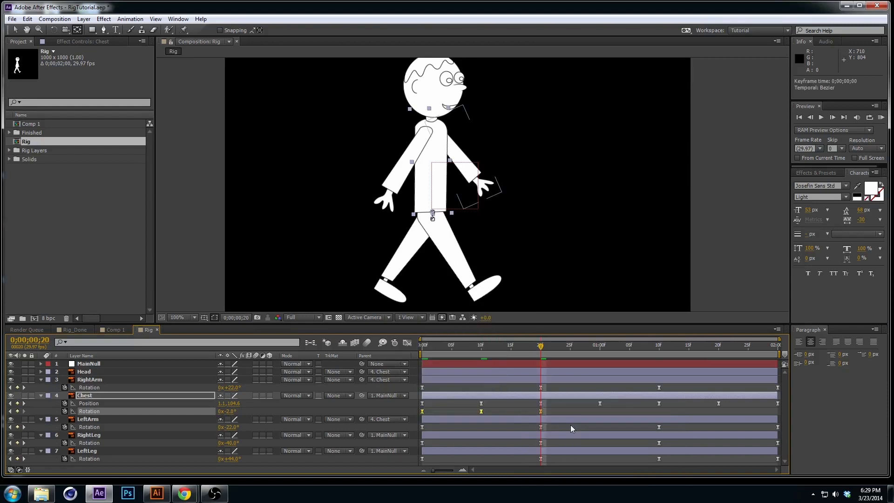
# Paste the chest sway keys at 0:20 and 1:10, then preview the walk.
pyautogui.hotkey('ctrl', 'v')
pyautogui.click(659, 345)
pyautogui.hotkey('ctrl', 'v')
pyautogui.moveTo(639, 348); pyautogui.dragTo(442, 348)
pyautogui.press('space')
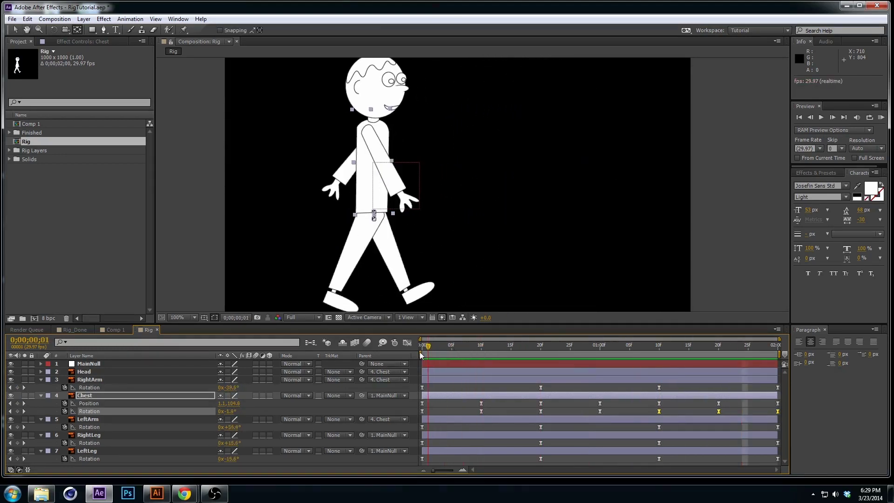
# Shift all Chest Position and Rotation keyframes a few frames later and preview the walk.
pyautogui.click(457, 400)
pyautogui.moveTo(535, 409); pyautogui.dragTo(778, 415)
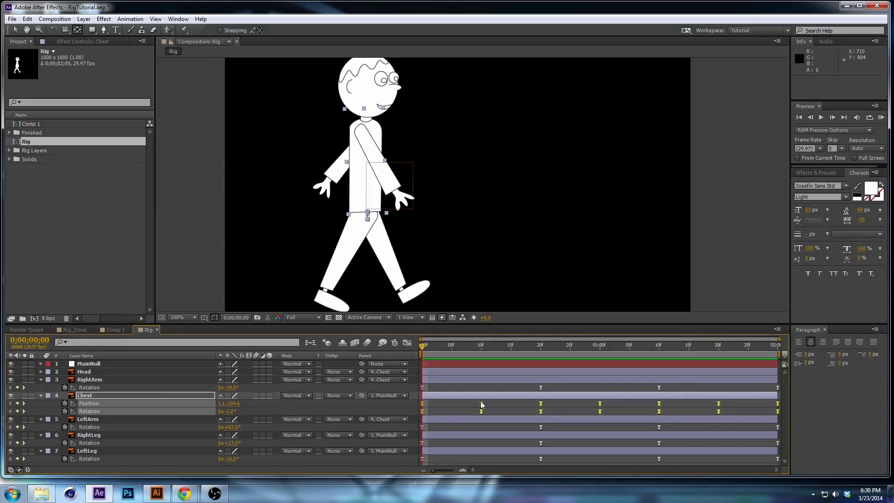
pyautogui.moveTo(481, 403); pyautogui.dragTo(498, 406)
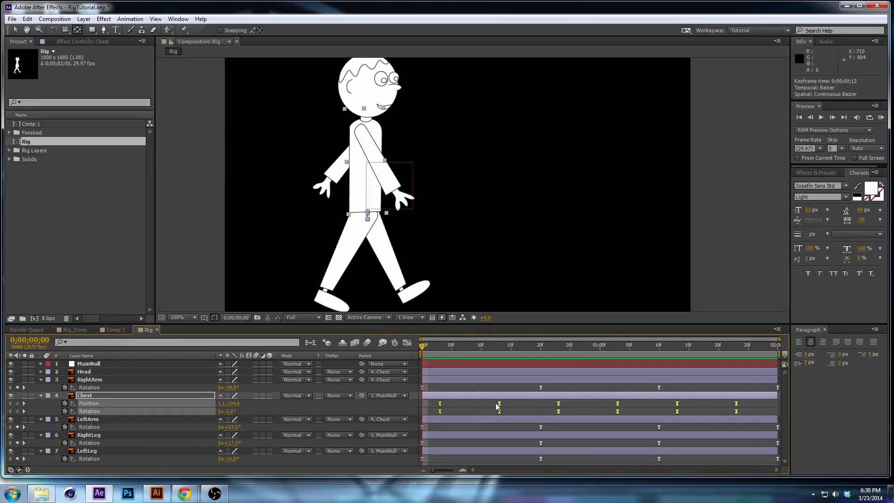
pyautogui.press('KP_0')
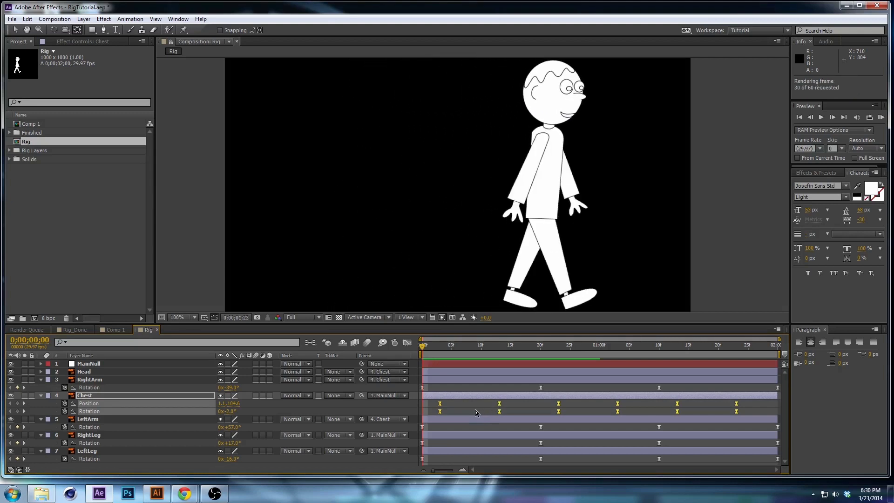
pyautogui.click(441, 348)
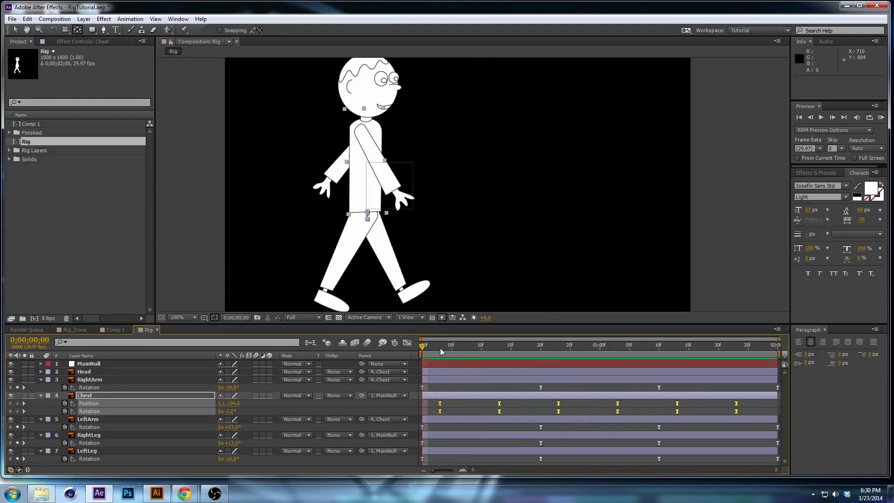
# Nudge the Chest keyframes one more frame later, re-preview, and select the Head layer at frame 5.
pyautogui.moveTo(420, 348); pyautogui.dragTo(498, 364)
pyautogui.moveTo(500, 404); pyautogui.dragTo(515, 408)
pyautogui.press('KP_0')
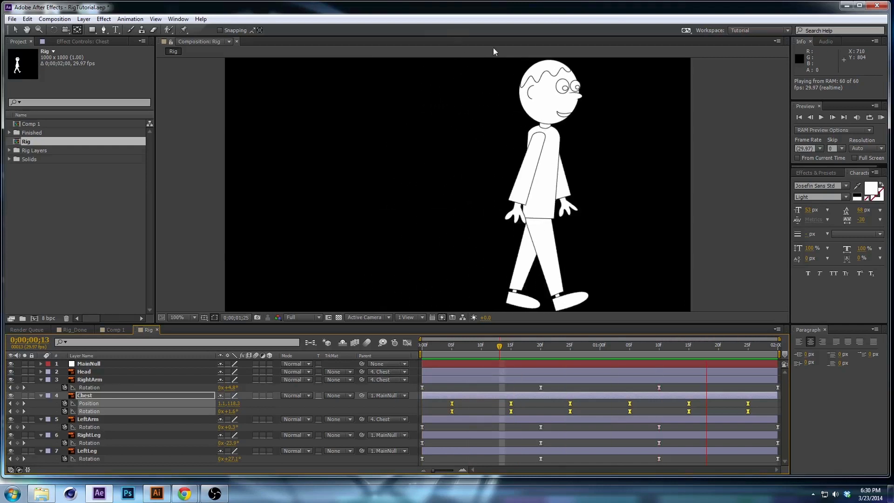
pyautogui.click(457, 342)
pyautogui.moveTo(456, 342)
pyautogui.mouseDown()
pyautogui.moveTo(557, 347)
pyautogui.moveTo(453, 356)
pyautogui.mouseUp()
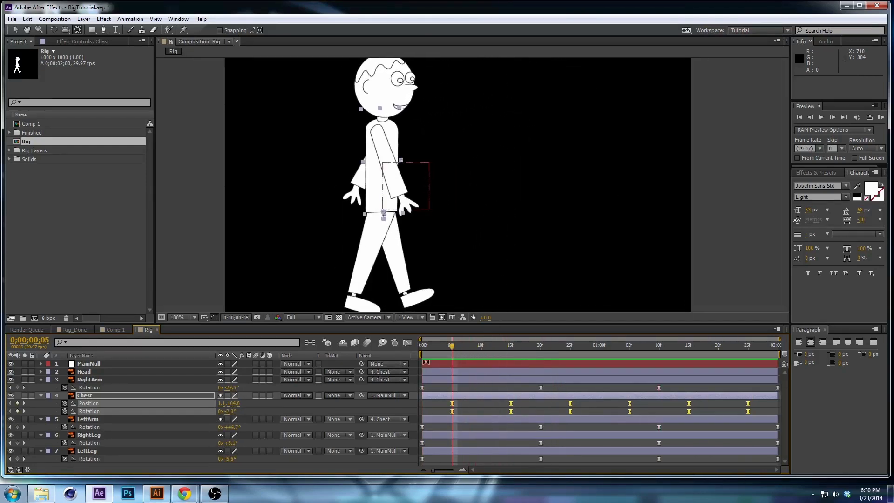
pyautogui.click(67, 374)
pyautogui.click(87, 372)
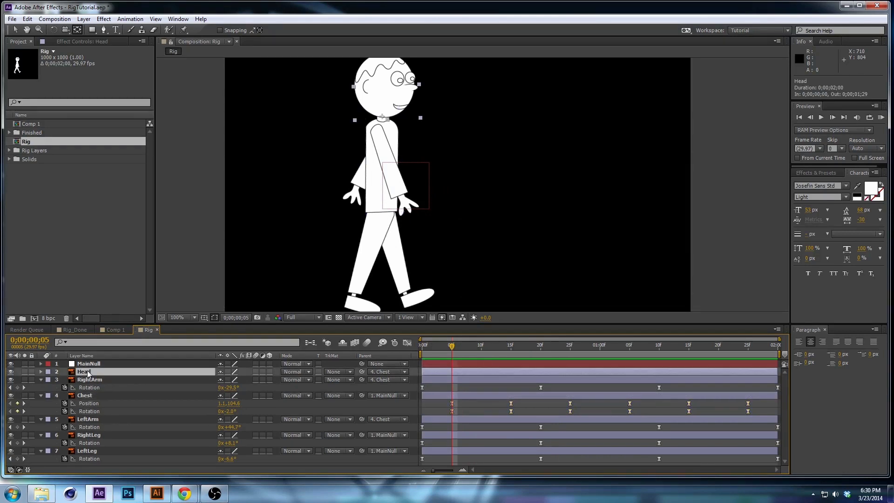
# Show Head Position and Rotation together and start a Position keyframe at frame 5.
pyautogui.press('p')
pyautogui.click(65, 380)
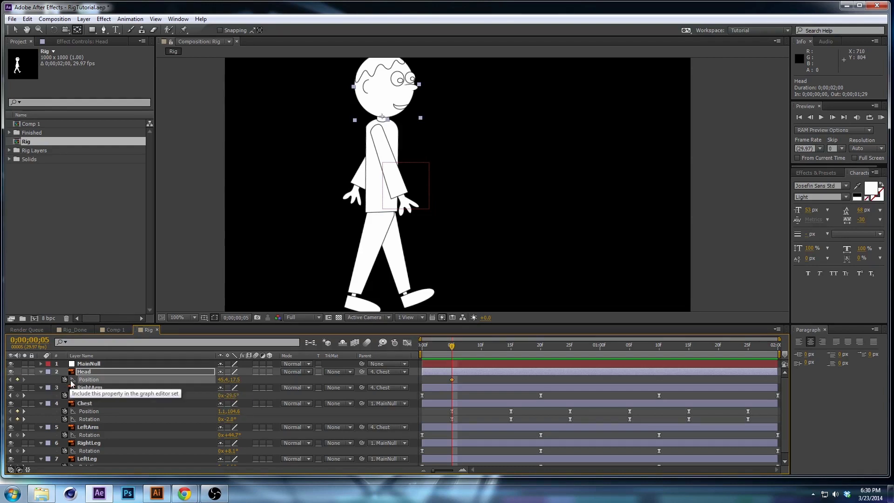
pyautogui.press('r')
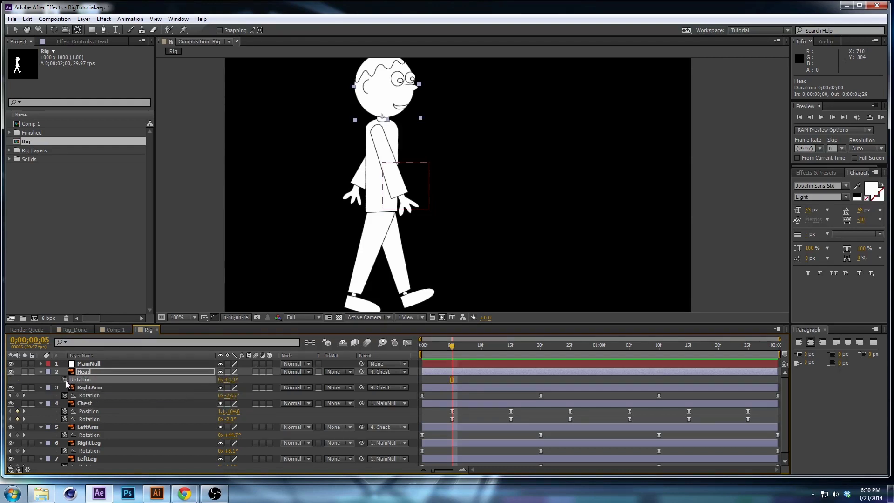
pyautogui.hotkey('shift', 'p')
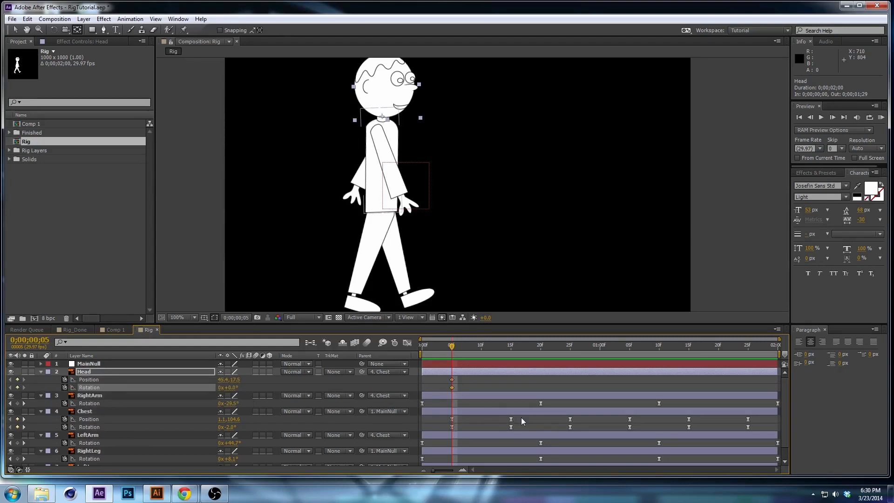
pyautogui.moveTo(501, 347)
pyautogui.mouseDown()
pyautogui.moveTo(521, 350)
pyautogui.moveTo(513, 356)
pyautogui.mouseUp()
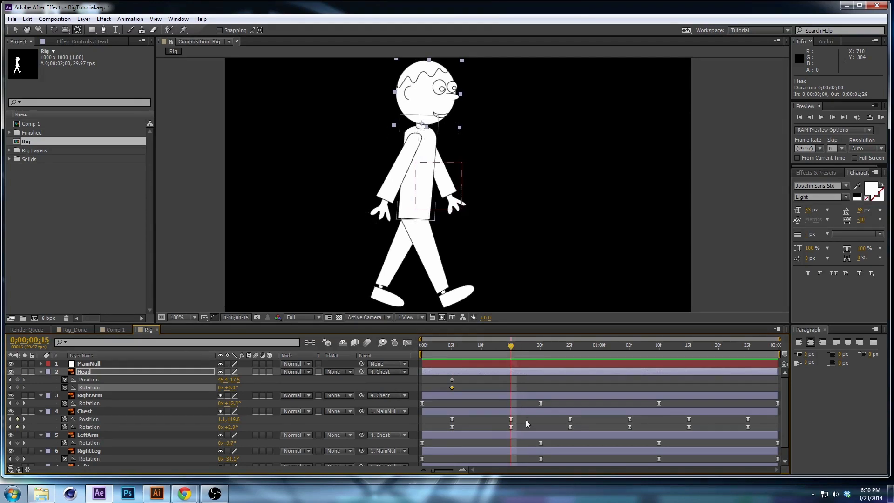
pyautogui.moveTo(508, 345); pyautogui.dragTo(456, 352)
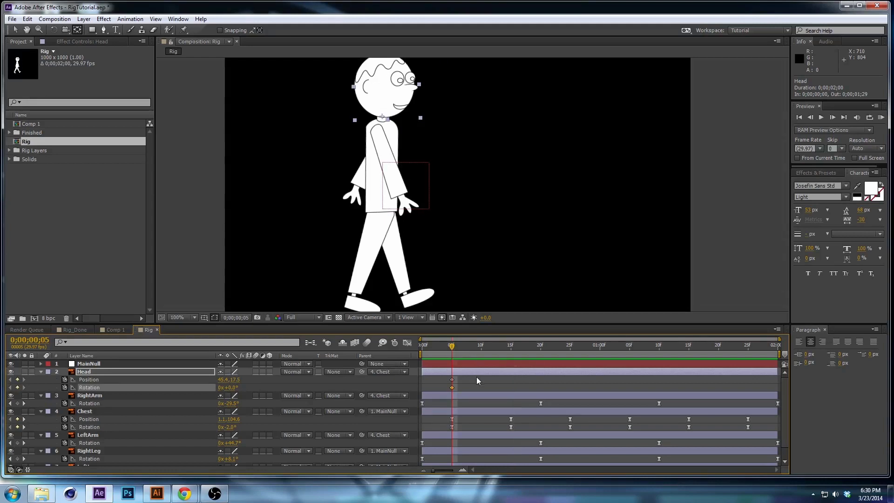
# At frame 5, raise the head slightly and set its rotation to -5°.
pyautogui.press('Up')
pyautogui.press('Up')
pyautogui.press('Up')
pyautogui.press('Up')
pyautogui.hotkey('shift', 'Down')
pyautogui.hotkey('ctrl', 'z')
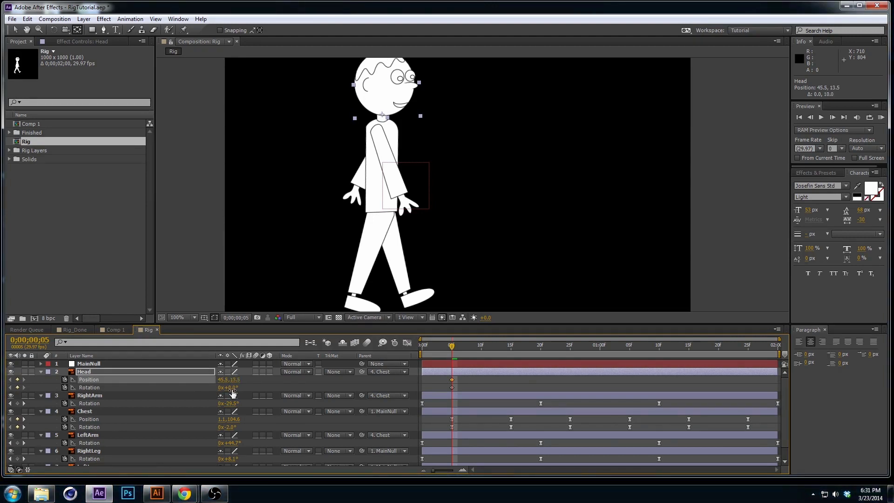
pyautogui.write('-2')
pyautogui.press('Return')
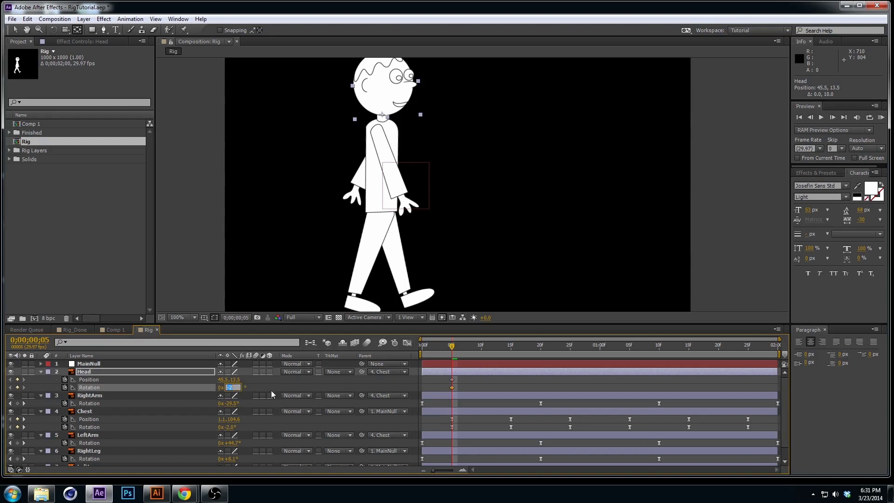
pyautogui.write('5')
pyautogui.press('Return')
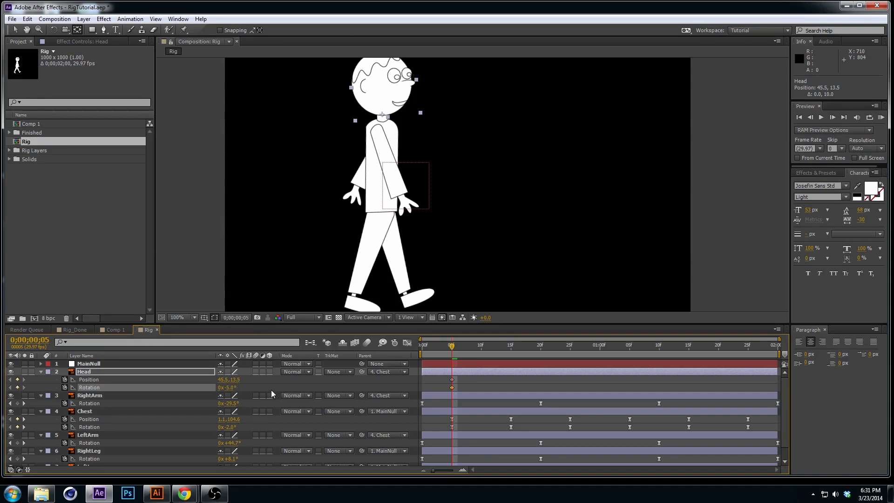
# At frame 15, tilt the head +5°, lower it slightly, and Easy Ease the Head keys.
pyautogui.click(514, 351)
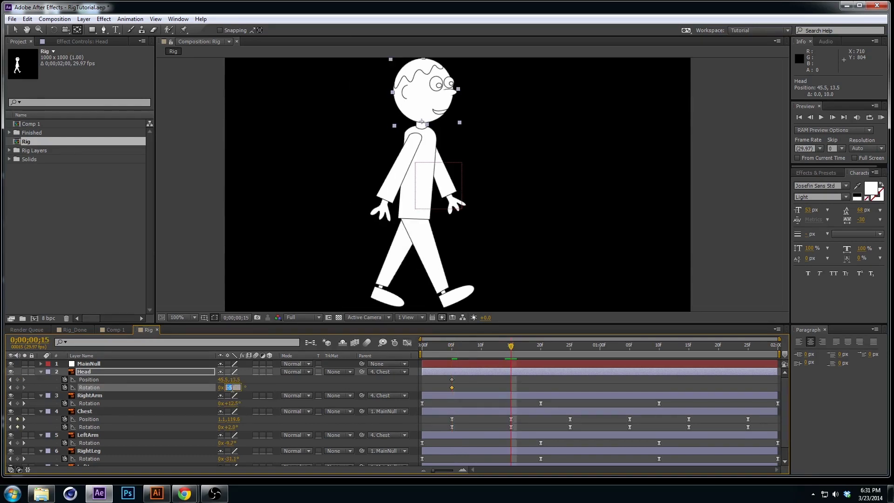
pyautogui.write('5')
pyautogui.press('Return')
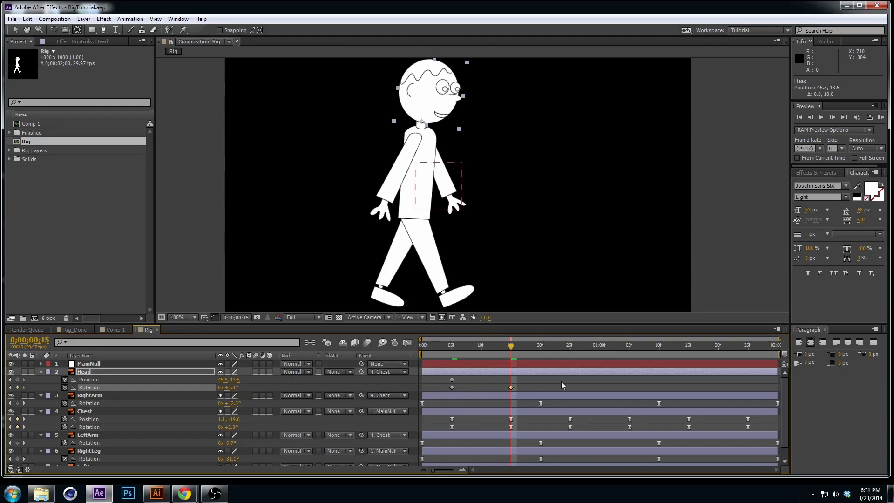
pyautogui.press('Down')
pyautogui.press('Down')
pyautogui.press('Down')
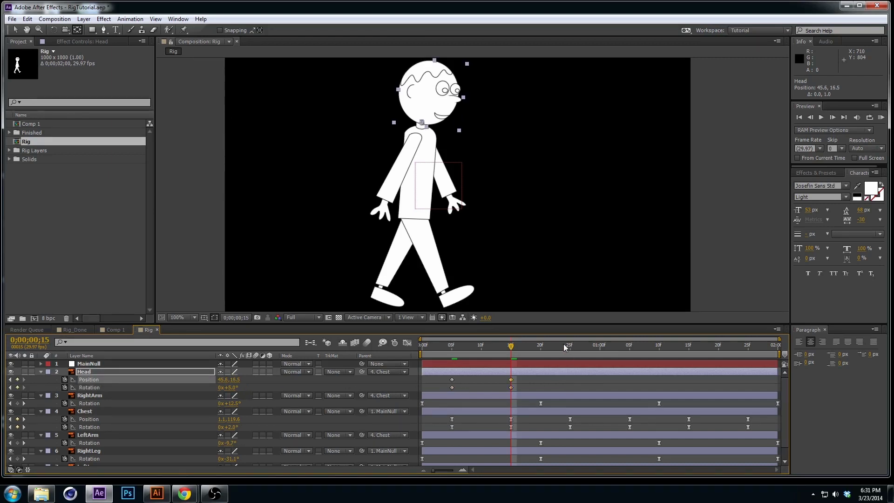
pyautogui.moveTo(524, 378); pyautogui.dragTo(440, 392)
pyautogui.rightClick(452, 388)
pyautogui.moveTo(496, 382)
pyautogui.click(601, 404)
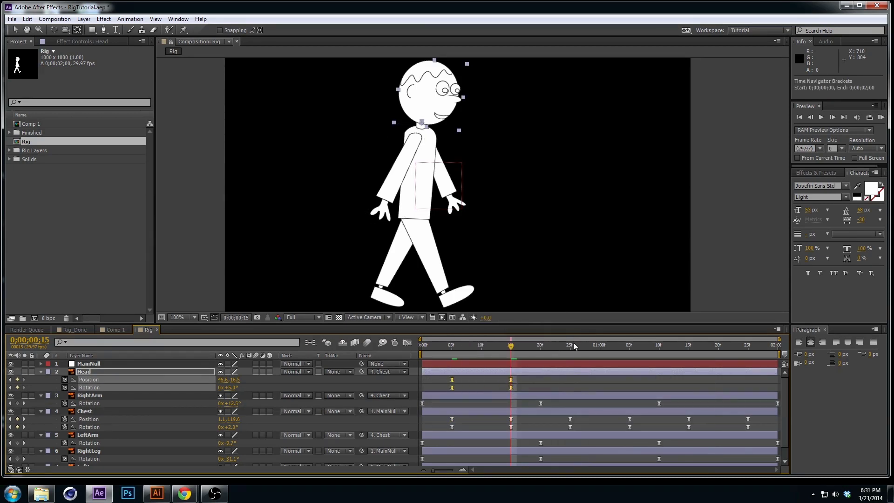
# Copy the four Head keyframes to 25f and 1;15, then preview the walk.
pyautogui.click(572, 345)
pyautogui.moveTo(520, 381); pyautogui.dragTo(440, 389)
pyautogui.hotkey('ctrl', 'c')
pyautogui.hotkey('ctrl', 'v')
pyautogui.moveTo(623, 348); pyautogui.dragTo(689, 347)
pyautogui.hotkey('ctrl', 'v')
pyautogui.press('KP_0')
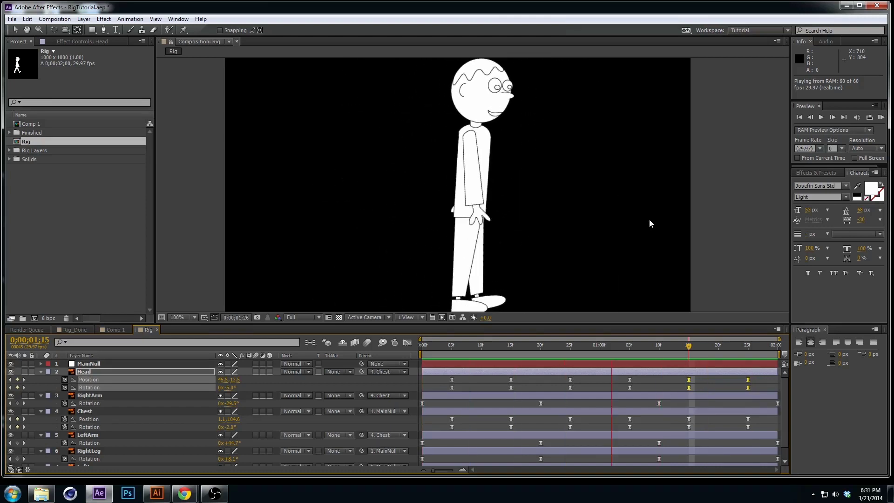
# Stop the preview, deselect the Head layer, and show all modified properties with U.
pyautogui.press('space')
pyautogui.click(594, 382)
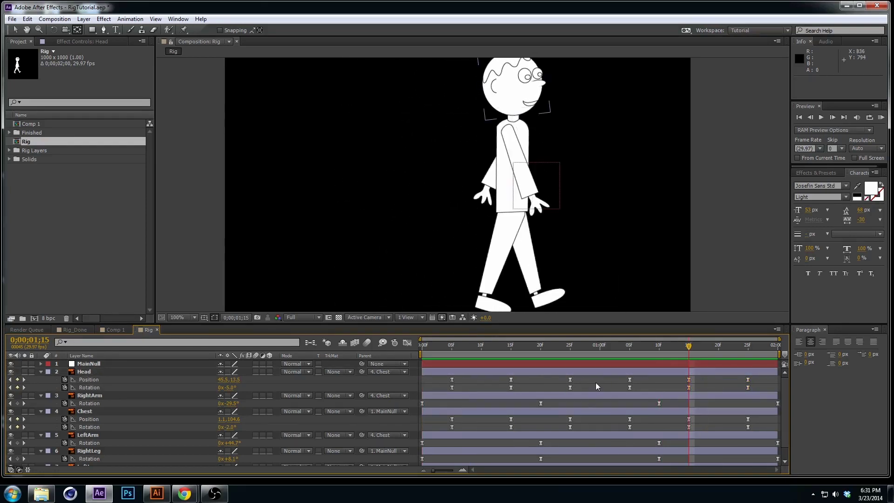
pyautogui.press('u')
pyautogui.press('u')
pyautogui.press('u')
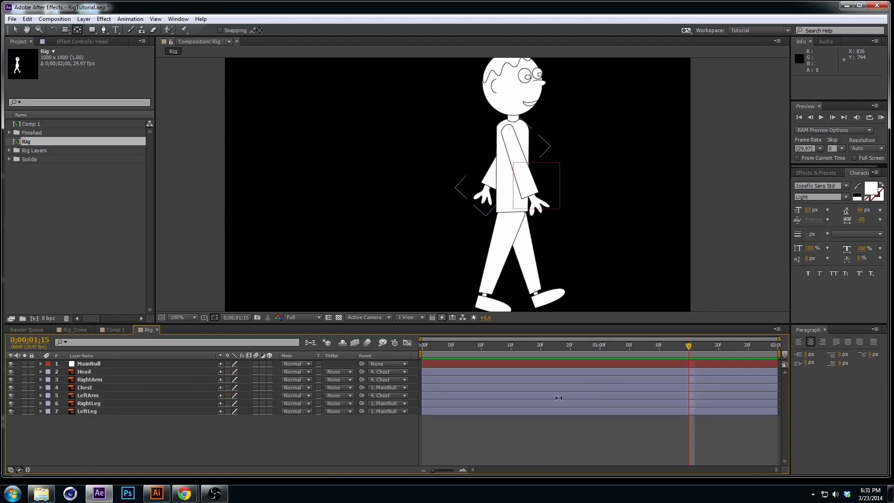
# Import Rig.ai into the project with Import Kind set to Composition.
pyautogui.click(24, 189)
pyautogui.rightClick(25, 189)
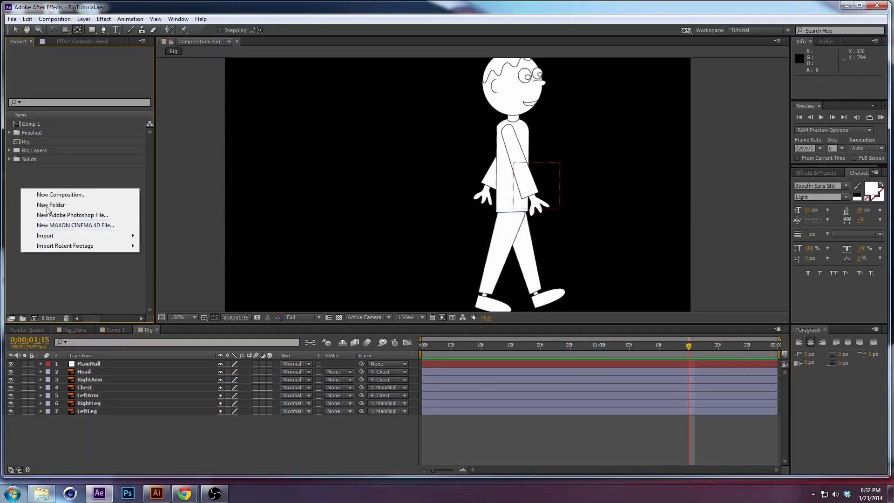
pyautogui.moveTo(76, 237)
pyautogui.click(163, 238)
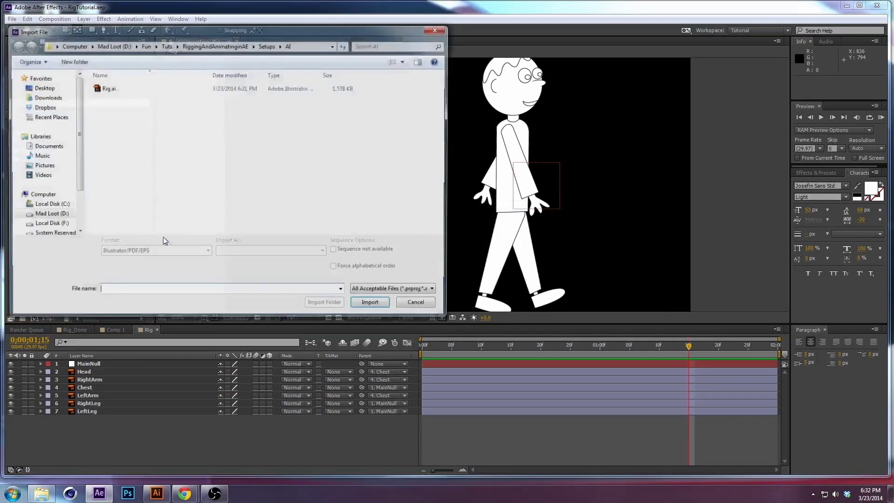
pyautogui.click(107, 88)
pyautogui.press('Return')
pyautogui.click(467, 210)
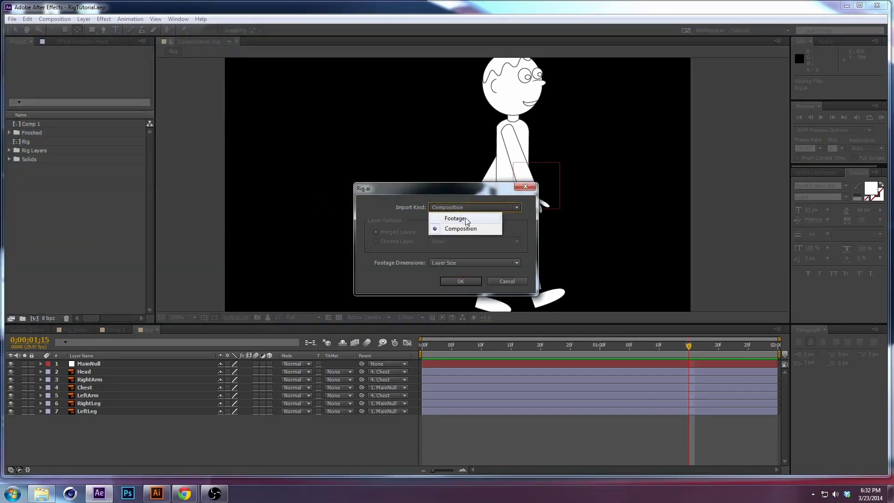
pyautogui.click(467, 220)
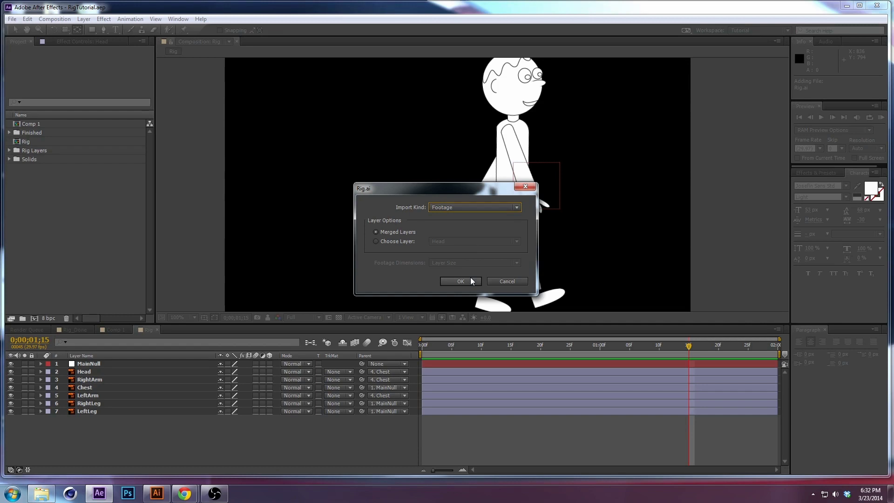
pyautogui.click(483, 209)
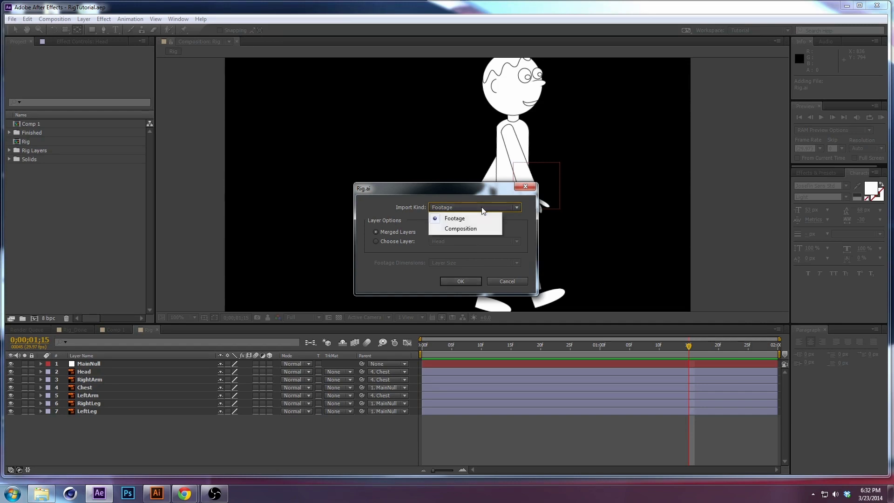
pyautogui.click(466, 228)
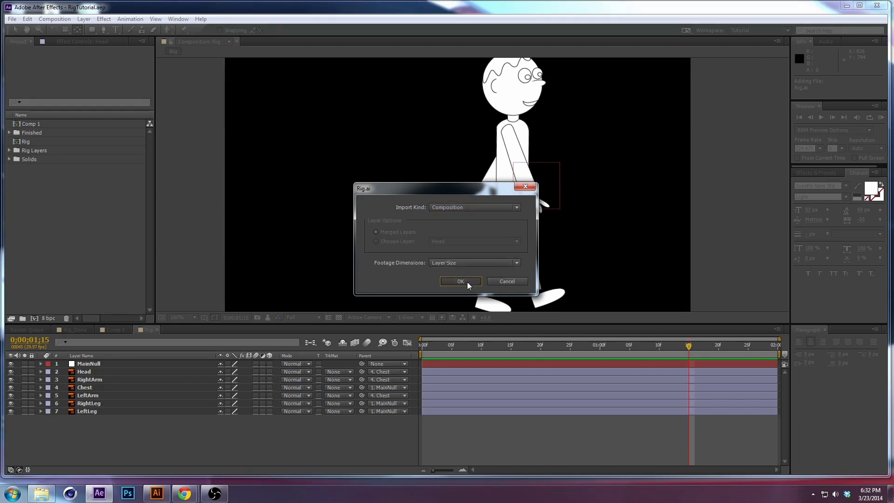
pyautogui.click(468, 281)
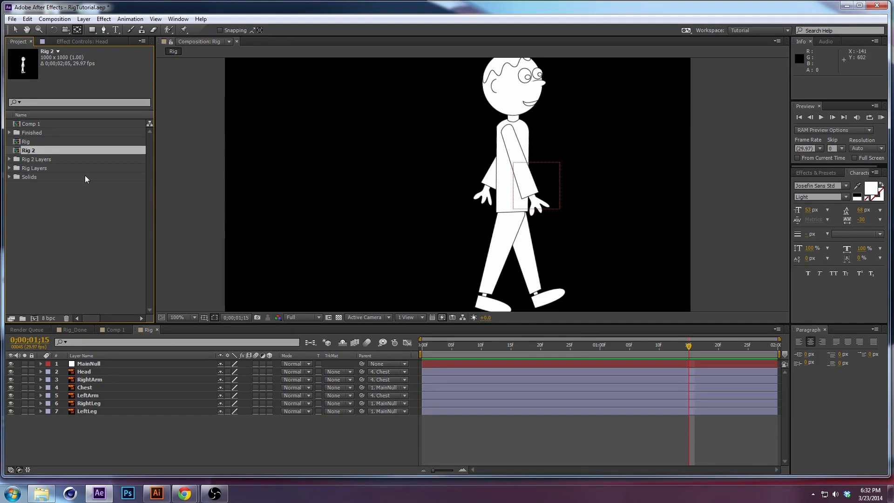
# Open the Rig 2 comp and solo the RightArm layer.
pyautogui.doubleClick(29, 153)
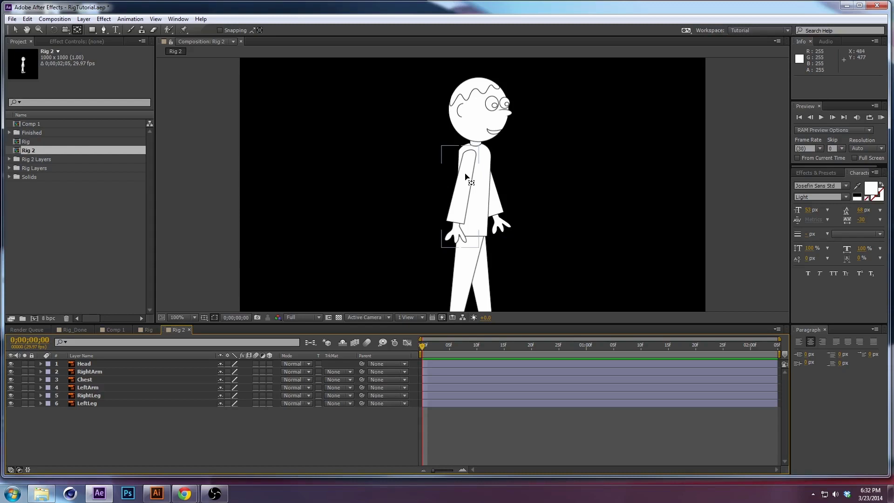
pyautogui.moveTo(482, 179); pyautogui.dragTo(444, 180)
pyautogui.click(444, 179)
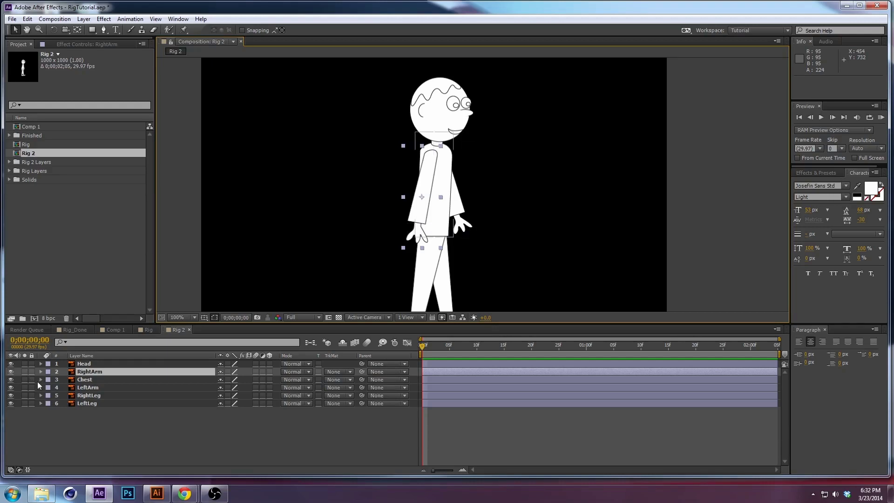
pyautogui.click(24, 372)
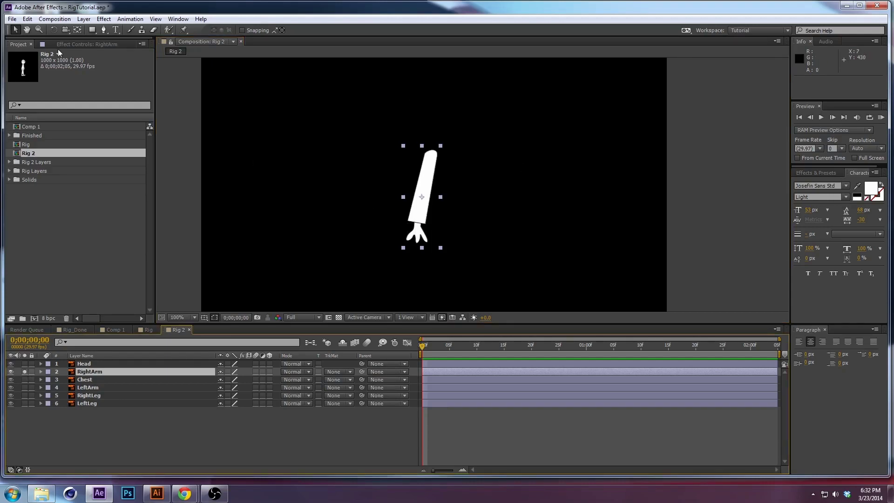
# Move the arm's anchor point up to the shoulder, zoom in, and save the project.
pyautogui.click(77, 30)
pyautogui.moveTo(426, 200); pyautogui.dragTo(435, 159)
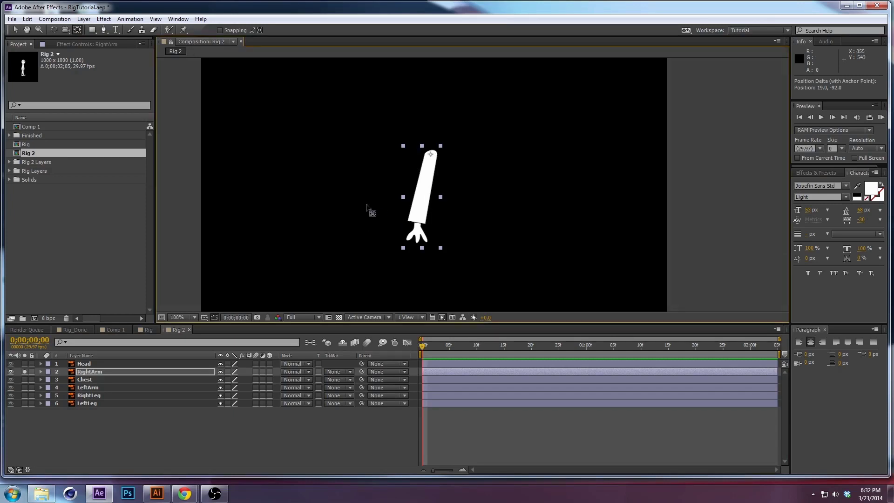
pyautogui.press('.')
pyautogui.press('h')
pyautogui.moveTo(437, 198); pyautogui.dragTo(482, 186)
pyautogui.press('y')
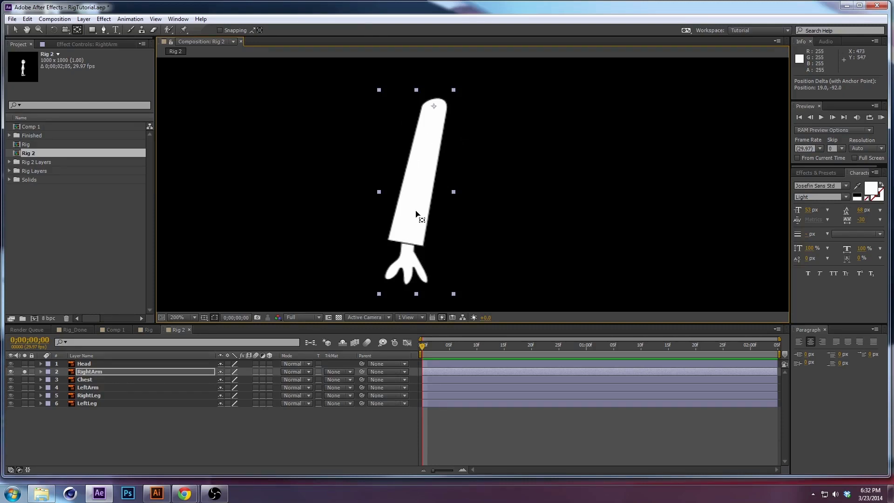
pyautogui.hotkey('ctrl', 's')
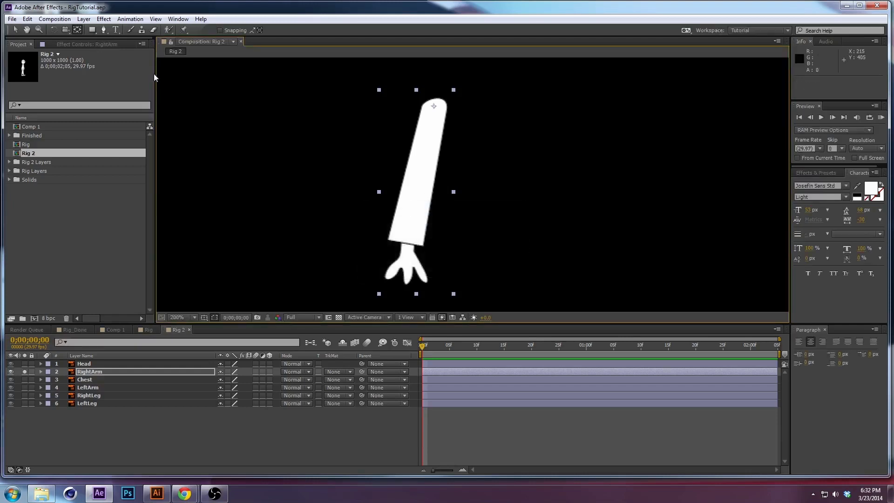
# Place Puppet Pins at the shoulder, elbow and wrist, then select their position keyframes.
pyautogui.click(183, 30)
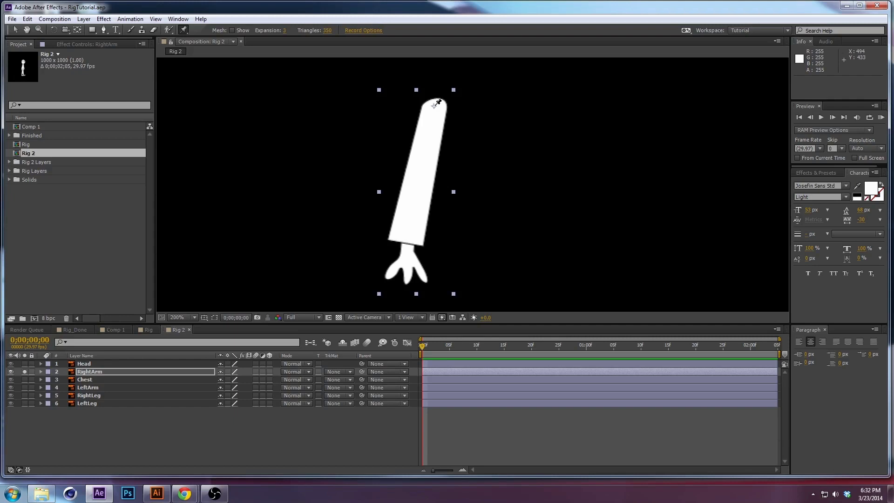
pyautogui.click(434, 105)
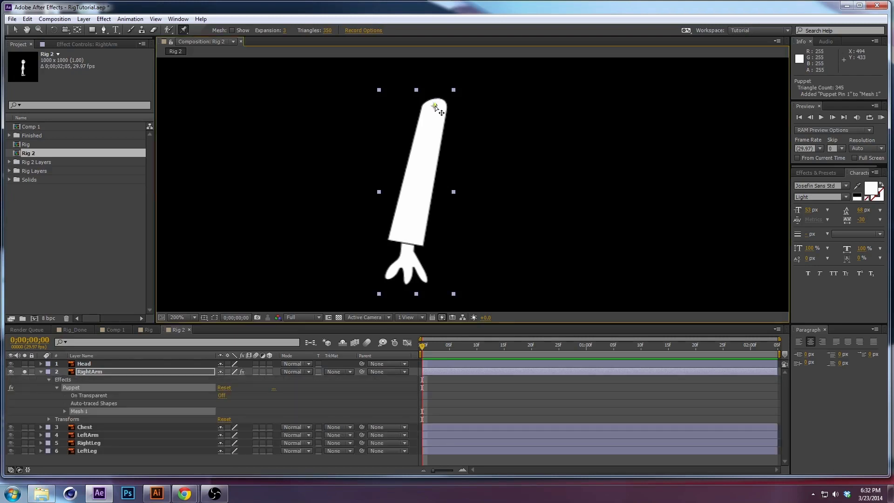
pyautogui.click(419, 173)
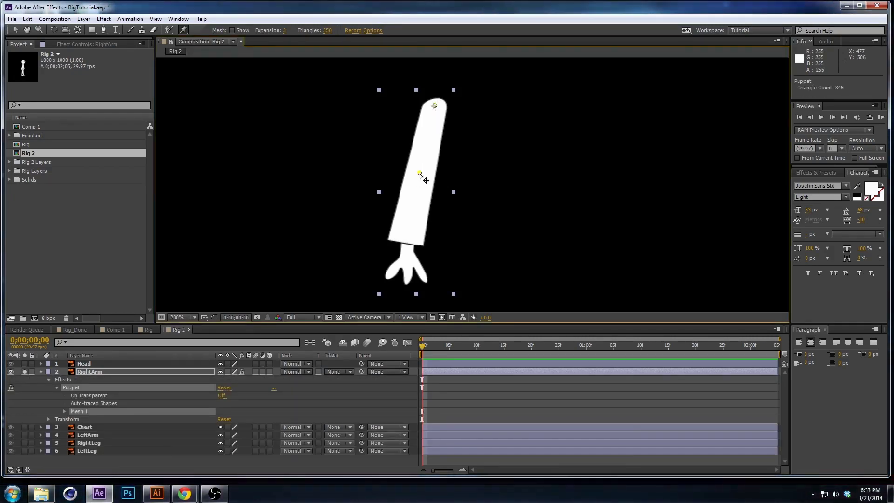
pyautogui.click(407, 250)
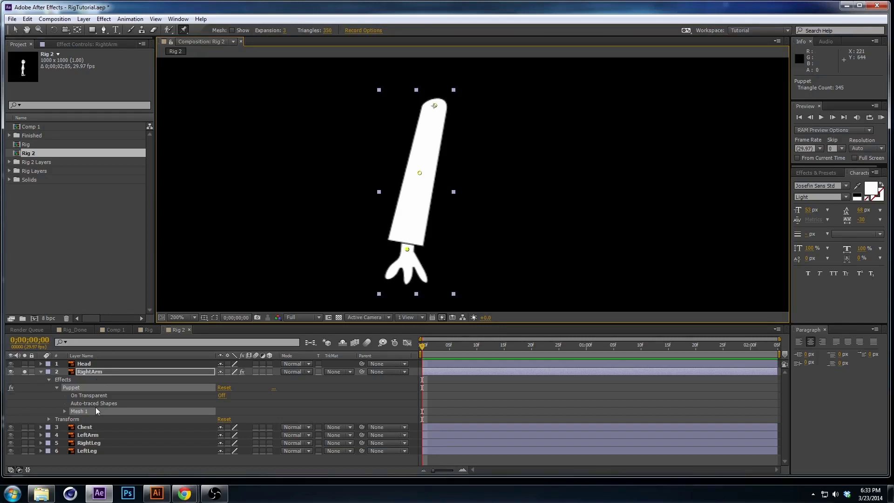
pyautogui.press('u')
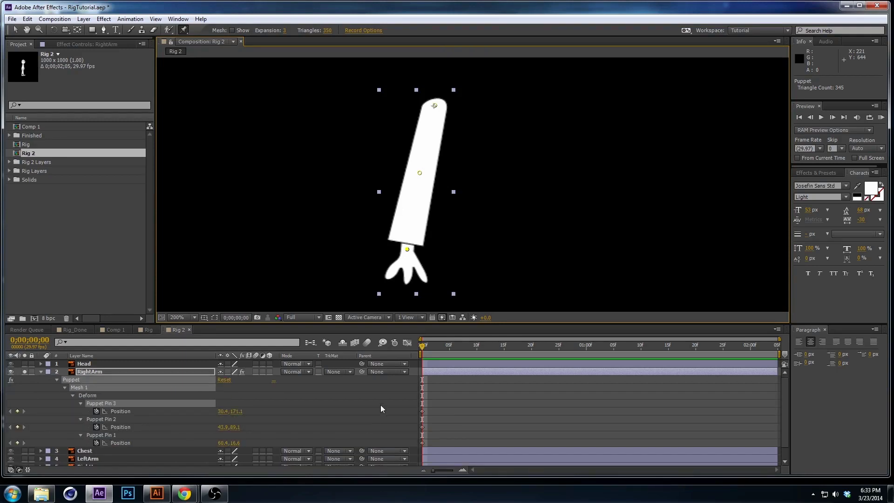
pyautogui.moveTo(435, 407); pyautogui.dragTo(408, 447)
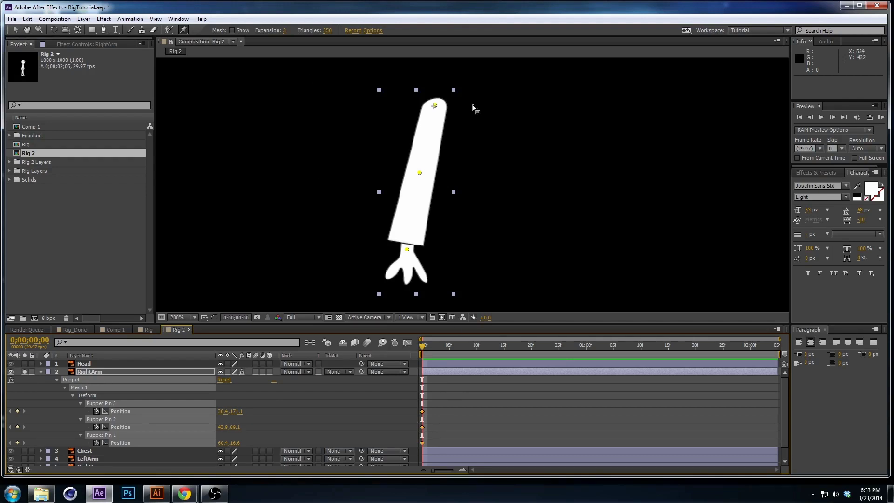
# Bend the arm by dragging the wrist pin right and up and the elbow pin right.
pyautogui.press('v')
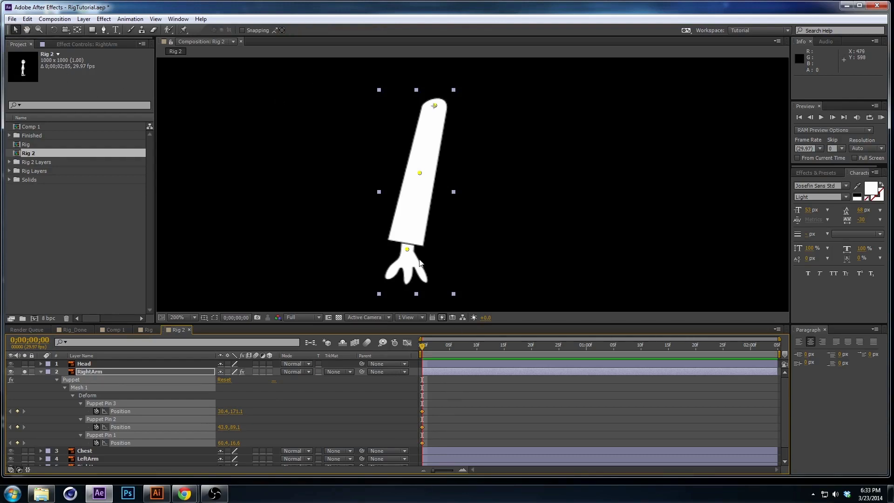
pyautogui.click(407, 249)
pyautogui.moveTo(407, 248); pyautogui.dragTo(457, 241)
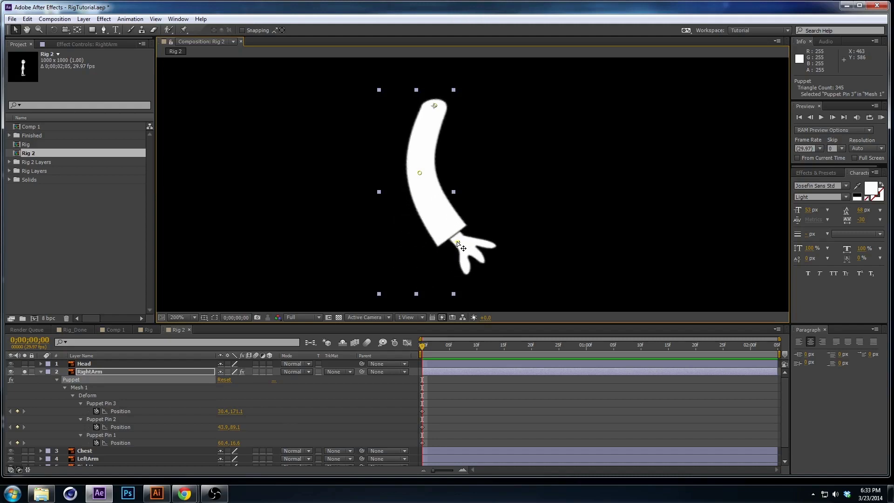
pyautogui.click(421, 174)
pyautogui.moveTo(422, 174); pyautogui.dragTo(434, 174)
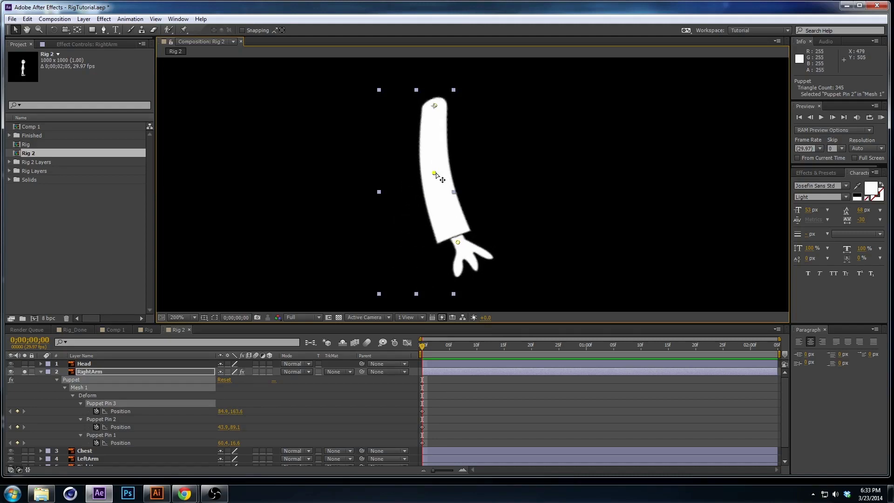
pyautogui.moveTo(459, 242); pyautogui.dragTo(491, 206)
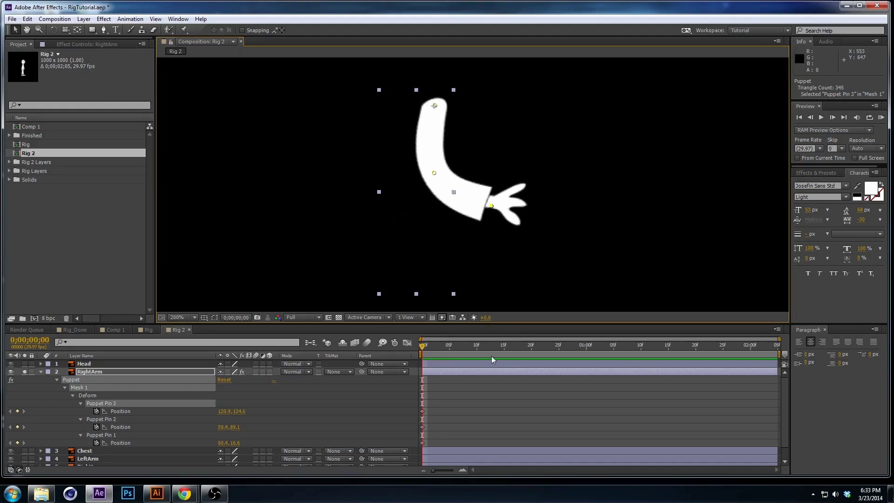
# Push the elbow further right, raise the hand, and slide the pose keys to frame 0.
pyautogui.click(427, 348)
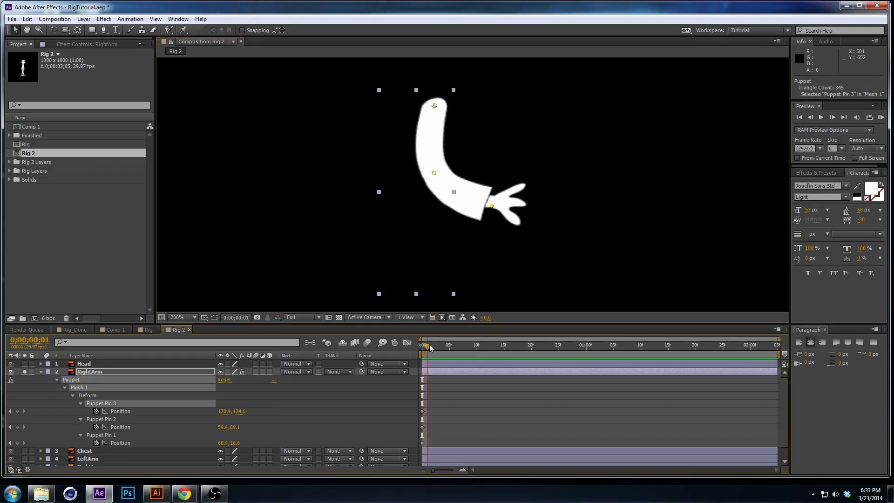
pyautogui.click(436, 107)
pyautogui.moveTo(434, 174); pyautogui.dragTo(451, 171)
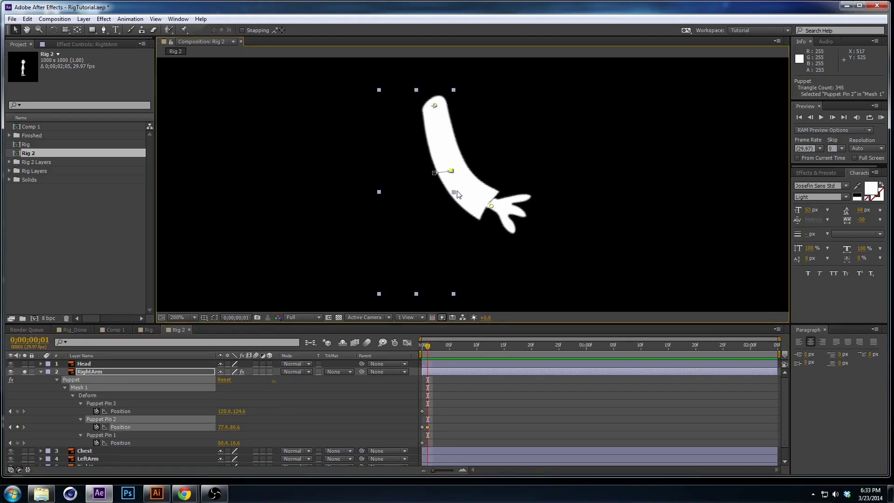
pyautogui.moveTo(492, 205); pyautogui.dragTo(516, 192)
pyautogui.moveTo(451, 171); pyautogui.dragTo(465, 169)
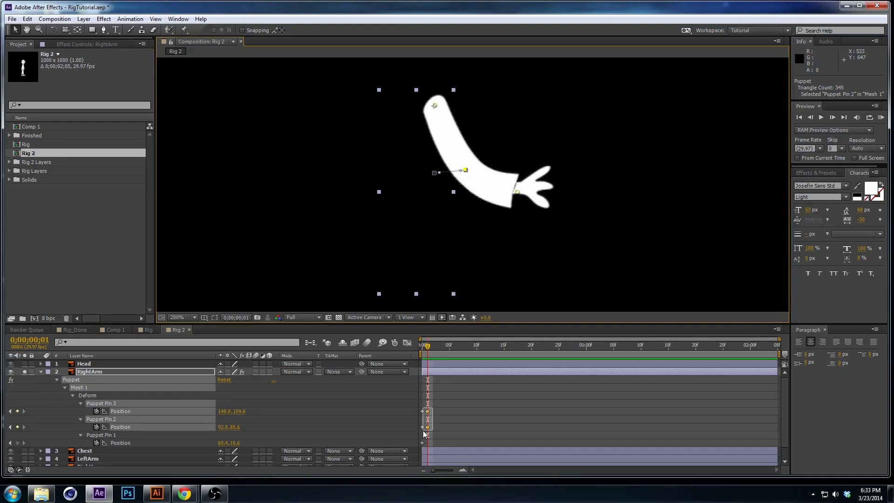
pyautogui.moveTo(427, 428); pyautogui.dragTo(423, 429)
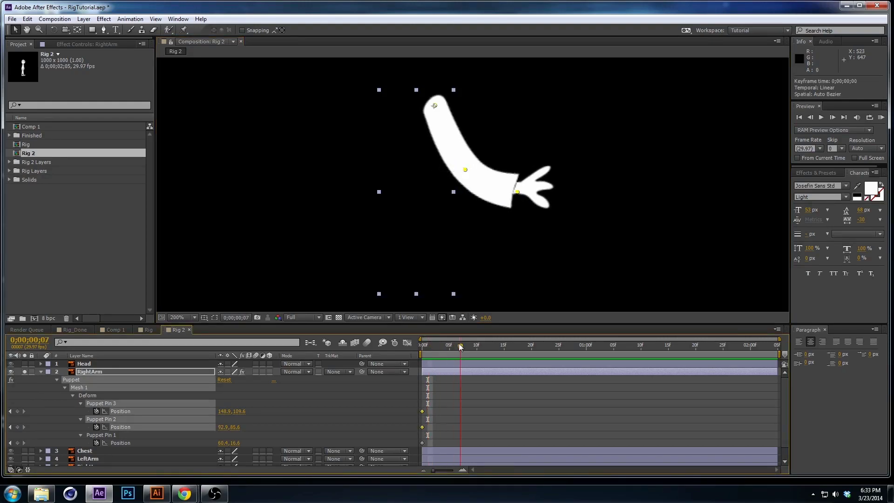
# At frame 17, try an L-shaped arm pose and undo it.
pyautogui.moveTo(507, 350); pyautogui.dragTo(515, 349)
pyautogui.moveTo(518, 192); pyautogui.dragTo(489, 207)
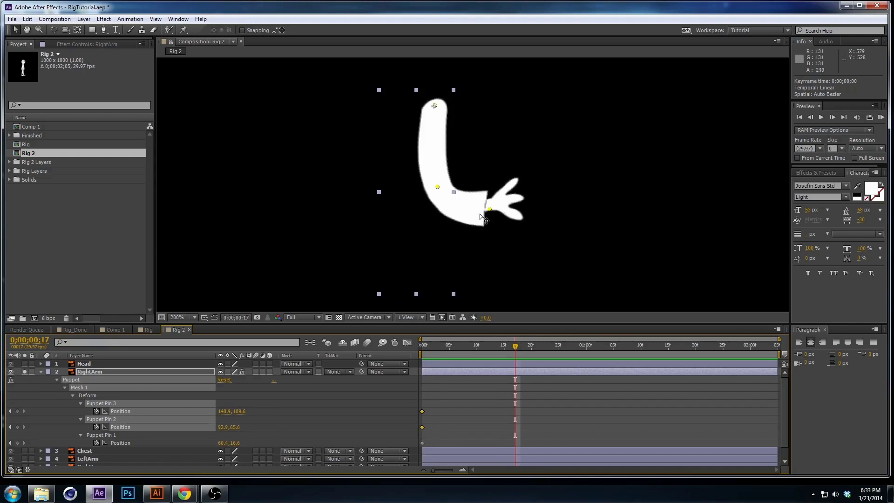
pyautogui.hotkey('ctrl', 'z')
pyautogui.hotkey('ctrl', 'z')
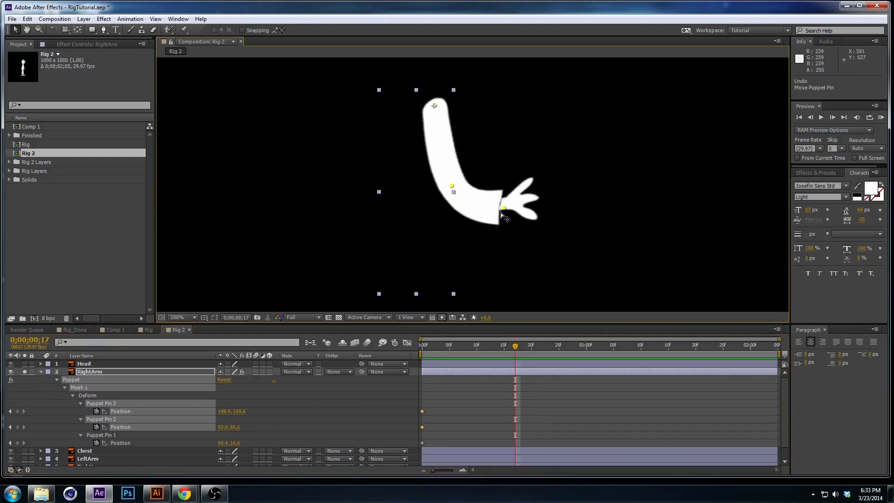
pyautogui.hotkey('ctrl', 'z')
# Reselect the RightArm layer, test another L pose on the elbow and wrist, and undo it.
pyautogui.hotkey('ctrl', 'shift', 'a')
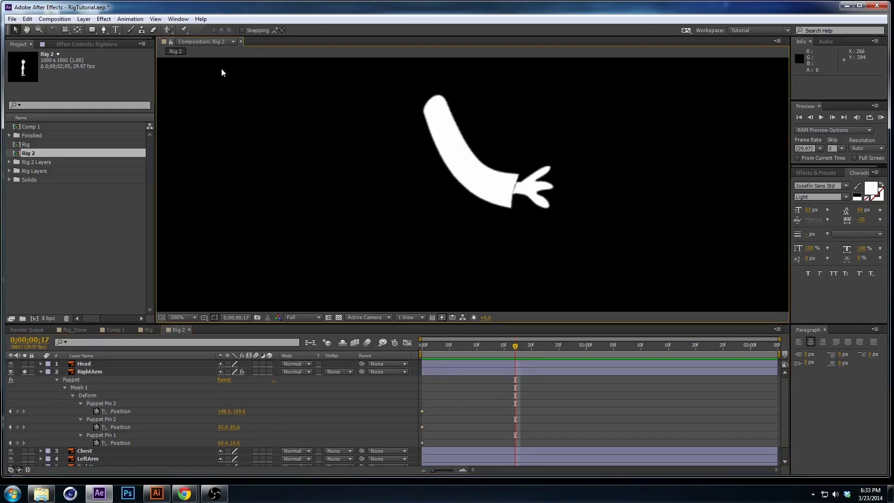
pyautogui.click(446, 368)
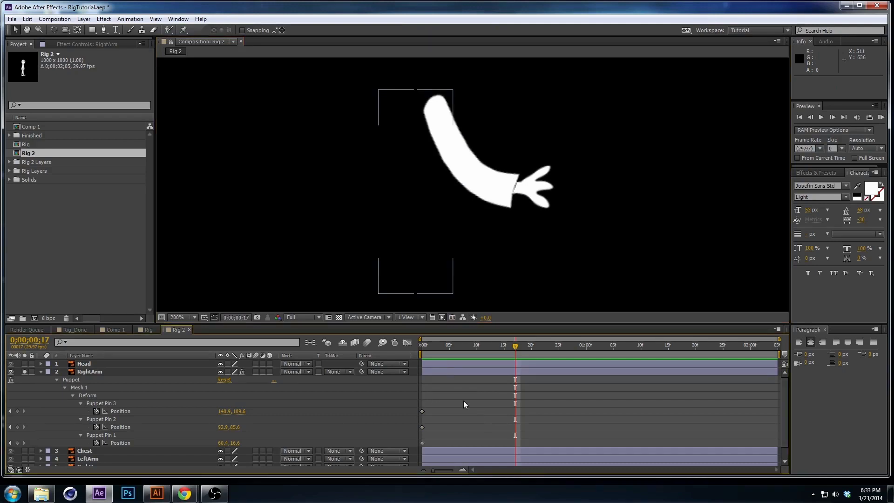
pyautogui.moveTo(464, 404); pyautogui.dragTo(411, 435)
pyautogui.moveTo(465, 171); pyautogui.dragTo(406, 200)
pyautogui.hotkey('ctrl', 'z')
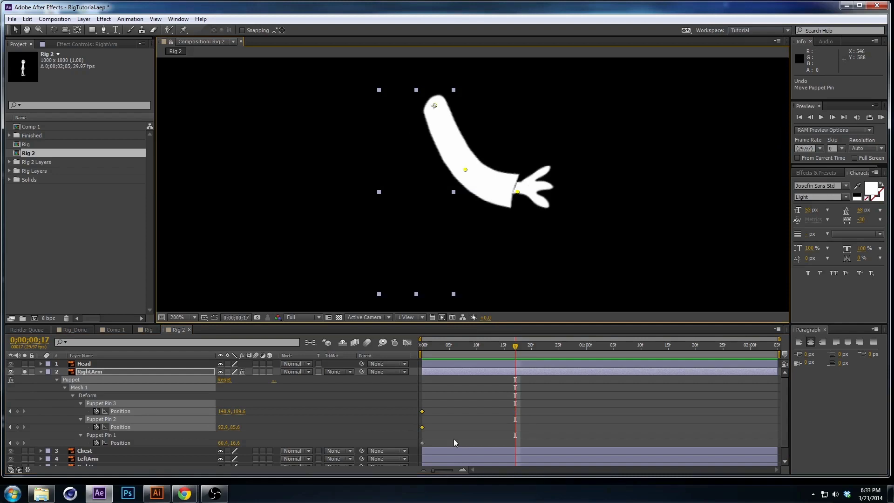
pyautogui.click(451, 415)
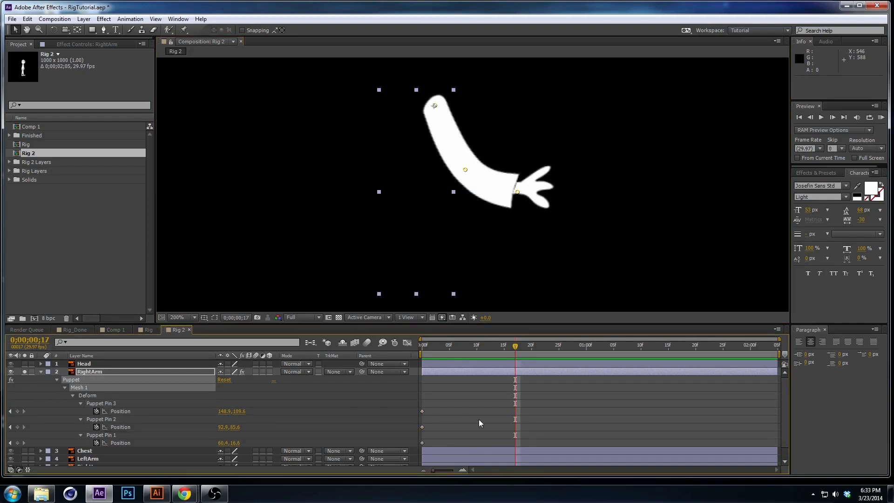
pyautogui.click(500, 383)
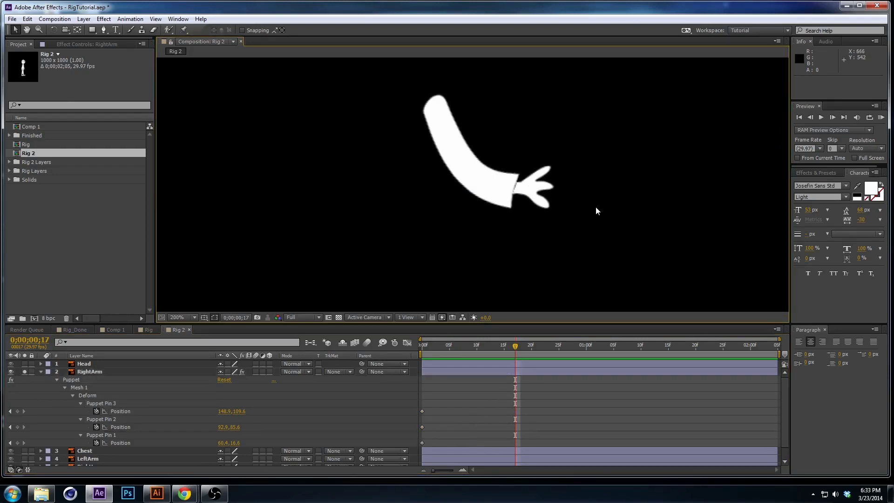
pyautogui.click(495, 372)
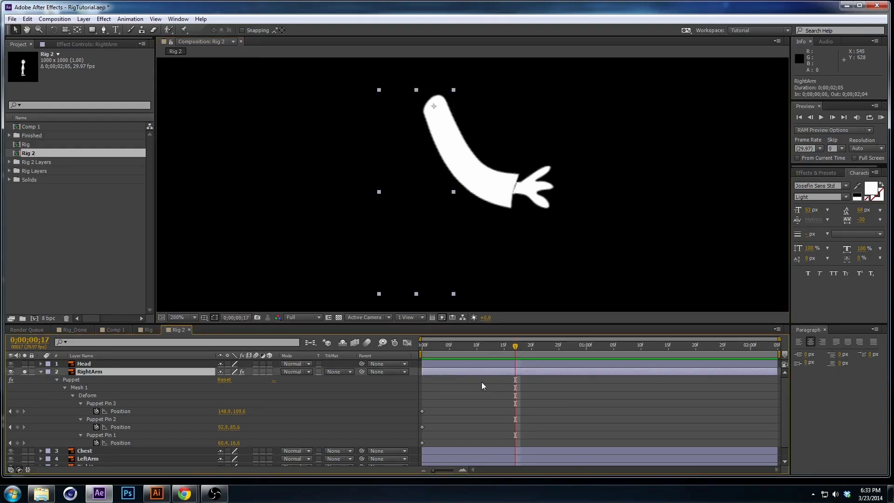
# Pose the arm at frame 17 with the hand swung down-left and the elbow bent upward.
pyautogui.click(89, 395)
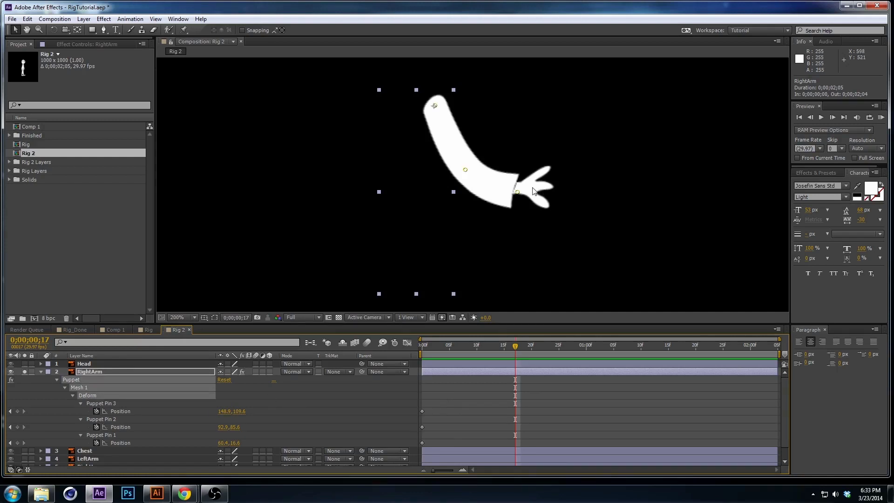
pyautogui.moveTo(517, 192); pyautogui.dragTo(405, 237)
pyautogui.moveTo(467, 171); pyautogui.dragTo(392, 181)
pyautogui.moveTo(405, 235); pyautogui.dragTo(379, 227)
pyautogui.moveTo(389, 179); pyautogui.dragTo(387, 172)
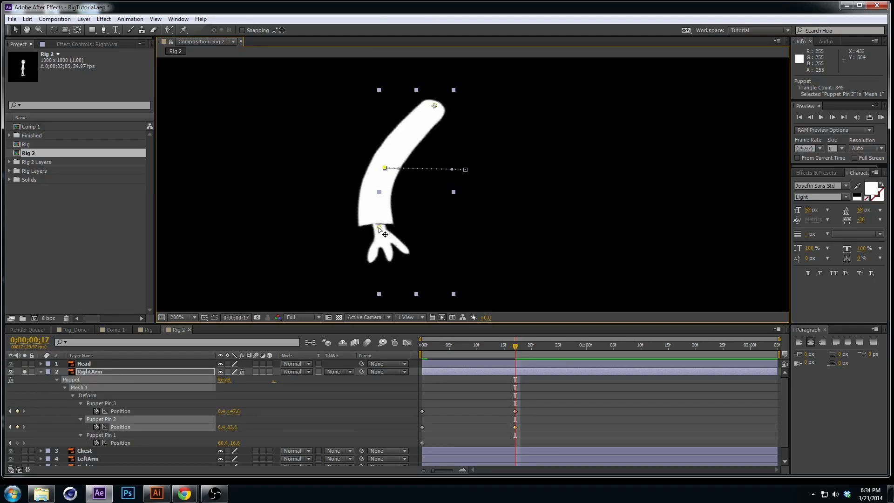
pyautogui.moveTo(379, 228); pyautogui.dragTo(359, 228)
pyautogui.click(403, 178)
pyautogui.moveTo(410, 185); pyautogui.dragTo(420, 188)
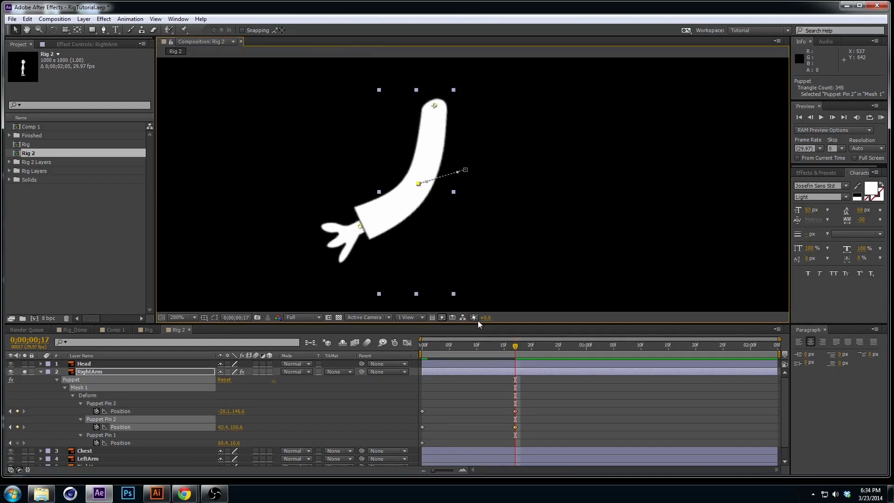
pyautogui.moveTo(504, 345)
pyautogui.mouseDown()
pyautogui.moveTo(391, 347)
pyautogui.moveTo(516, 351)
pyautogui.mouseUp()
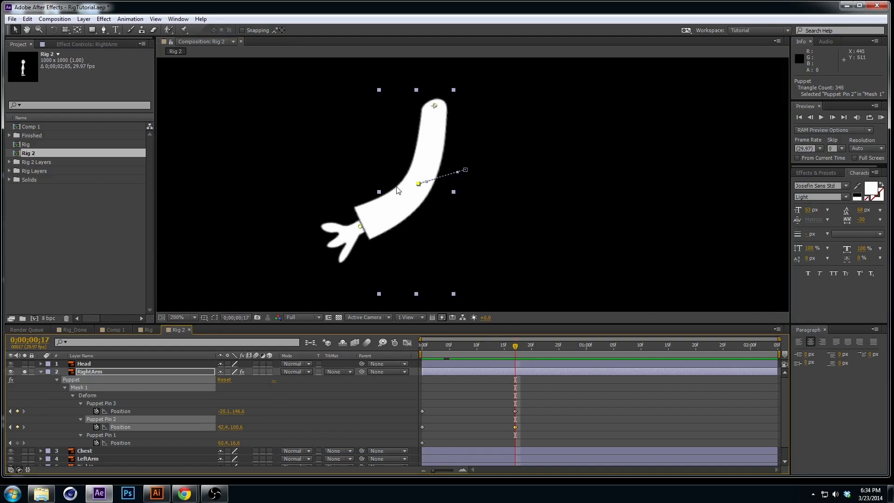
pyautogui.moveTo(419, 185); pyautogui.dragTo(367, 169)
pyautogui.moveTo(511, 352); pyautogui.dragTo(531, 347)
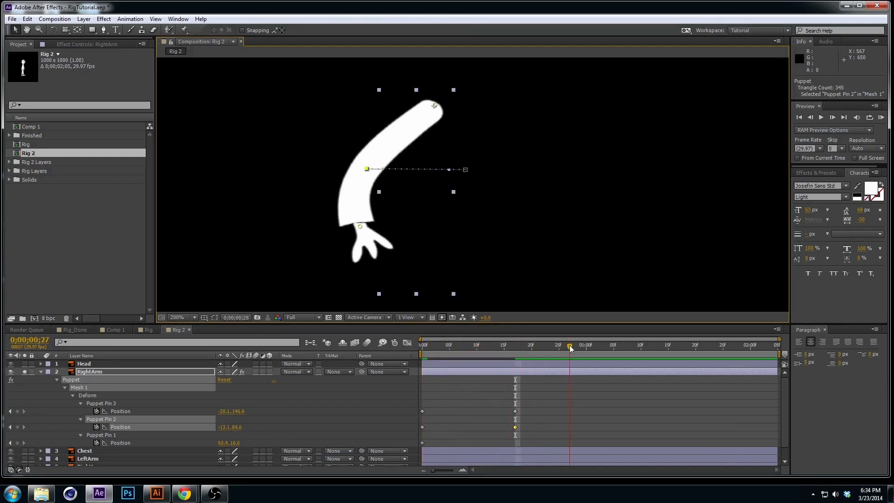
# At 1;05 swing the elbow and wrist pins right and paste the frame-0 starting keys.
pyautogui.moveTo(600, 352); pyautogui.dragTo(612, 350)
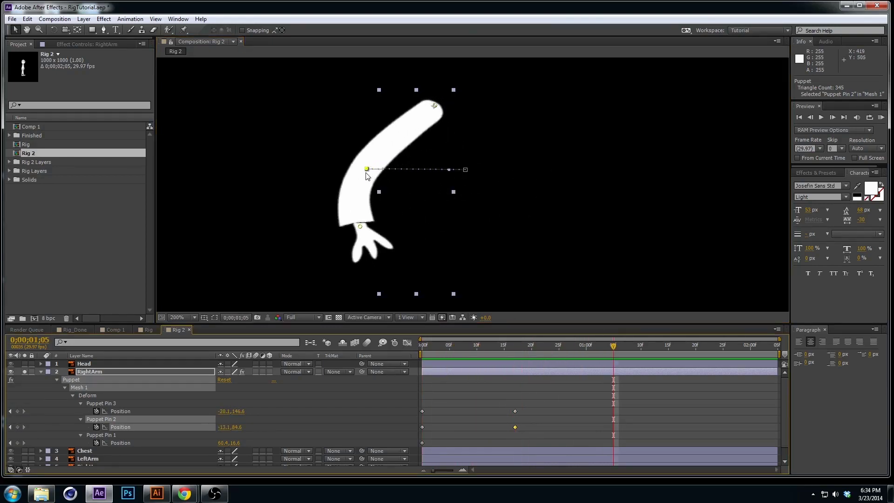
pyautogui.moveTo(372, 171); pyautogui.dragTo(463, 171)
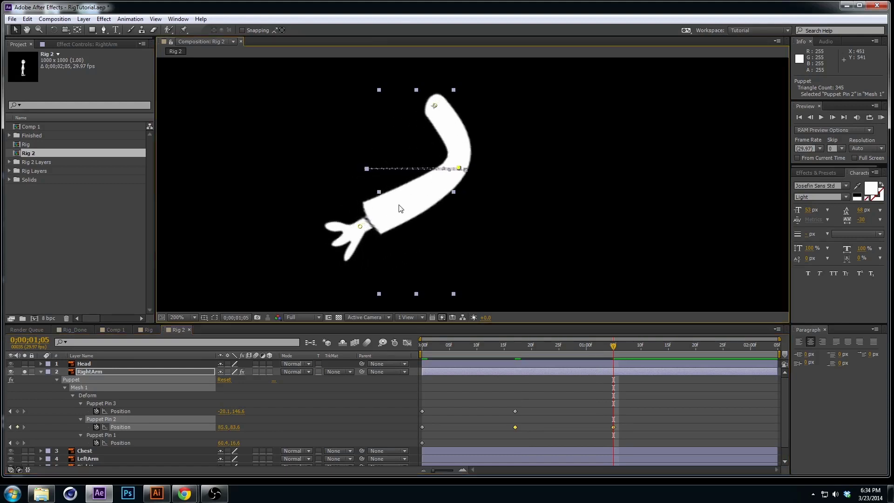
pyautogui.moveTo(361, 226); pyautogui.dragTo(485, 221)
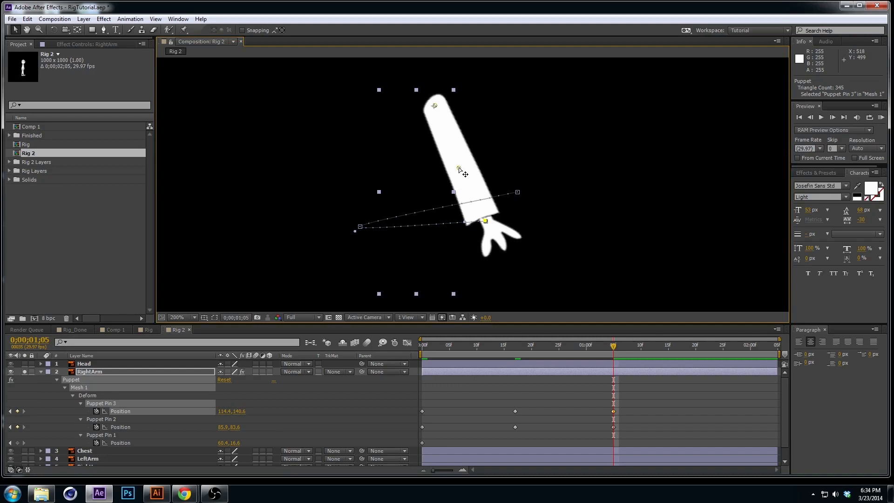
pyautogui.moveTo(459, 168); pyautogui.dragTo(471, 165)
pyautogui.moveTo(476, 396); pyautogui.dragTo(399, 432)
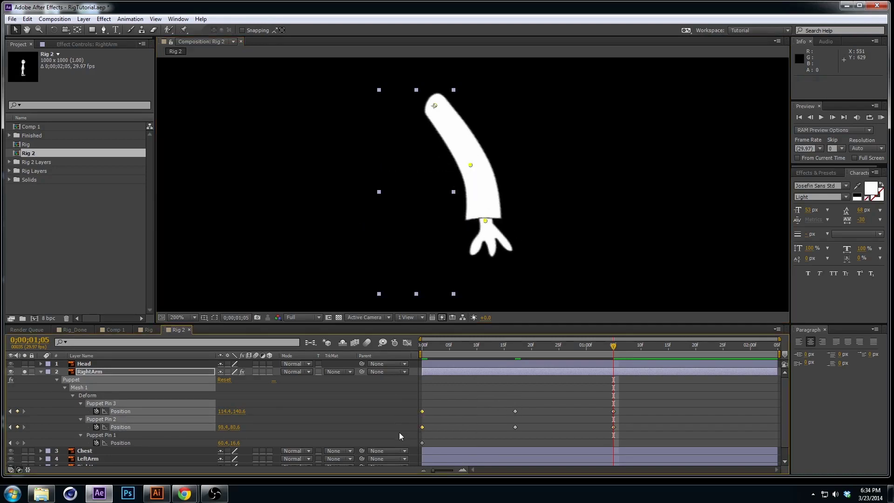
pyautogui.hotkey('ctrl', 'c')
pyautogui.hotkey('ctrl', 'v')
# Push the wrist pin further down-left at frame 17 and select all elbow and wrist keys.
pyautogui.moveTo(597, 367); pyautogui.dragTo(510, 366)
pyautogui.moveTo(370, 227); pyautogui.dragTo(365, 230)
pyautogui.hotkey('ctrl', 'z')
pyautogui.click(515, 411)
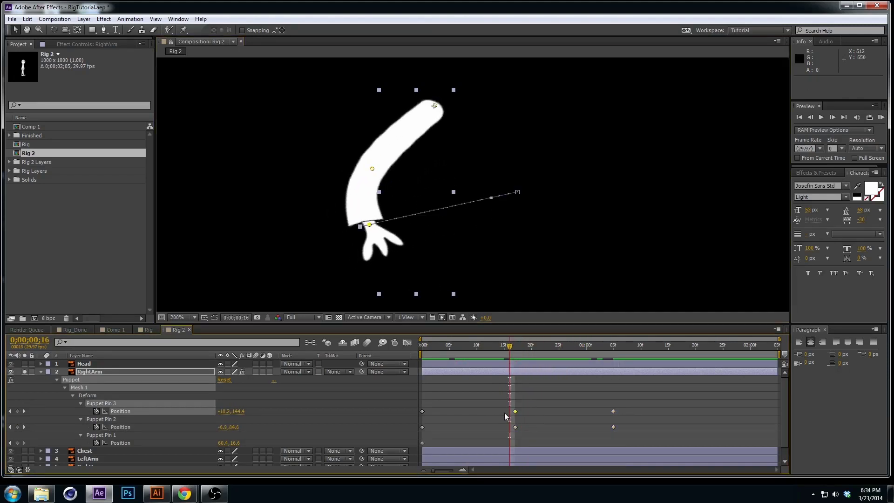
pyautogui.click(515, 353)
pyautogui.moveTo(360, 229); pyautogui.dragTo(329, 249)
pyautogui.moveTo(657, 401); pyautogui.dragTo(419, 431)
# Apply Easy Ease to the selected elbow and wrist Position keyframes and preview the swing.
pyautogui.rightClick(423, 428)
pyautogui.moveTo(513, 421)
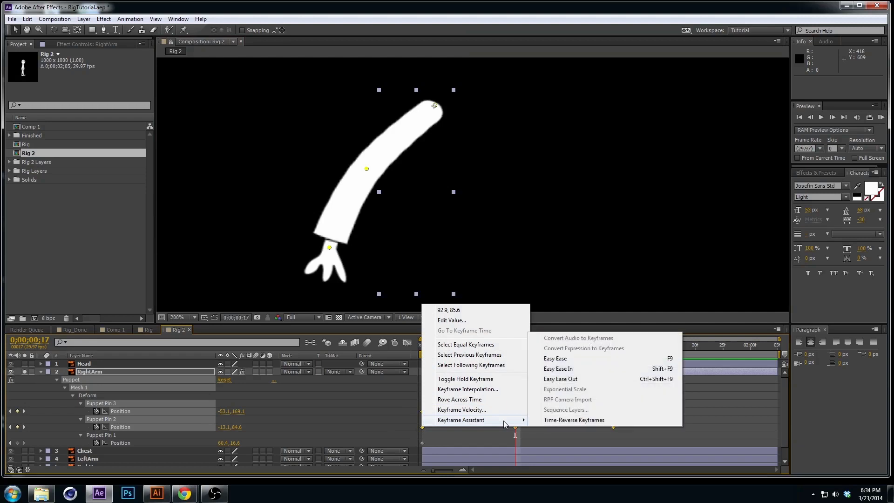
pyautogui.click(567, 357)
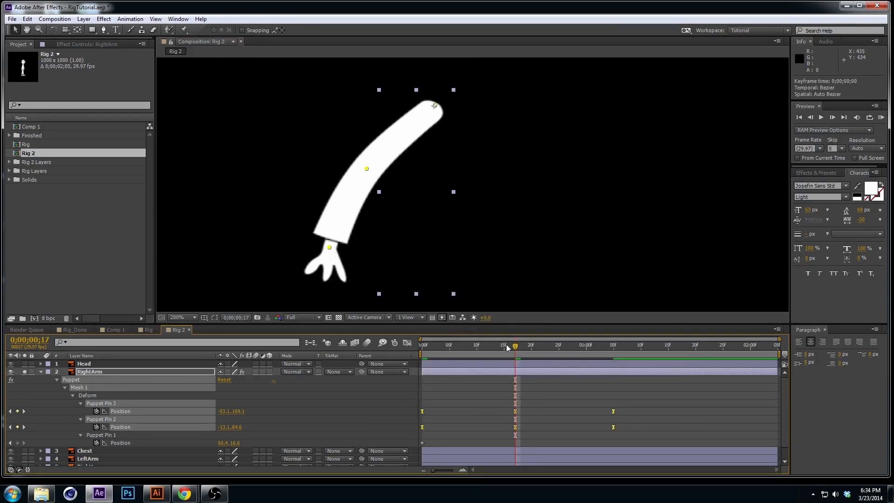
pyautogui.press('KP_0')
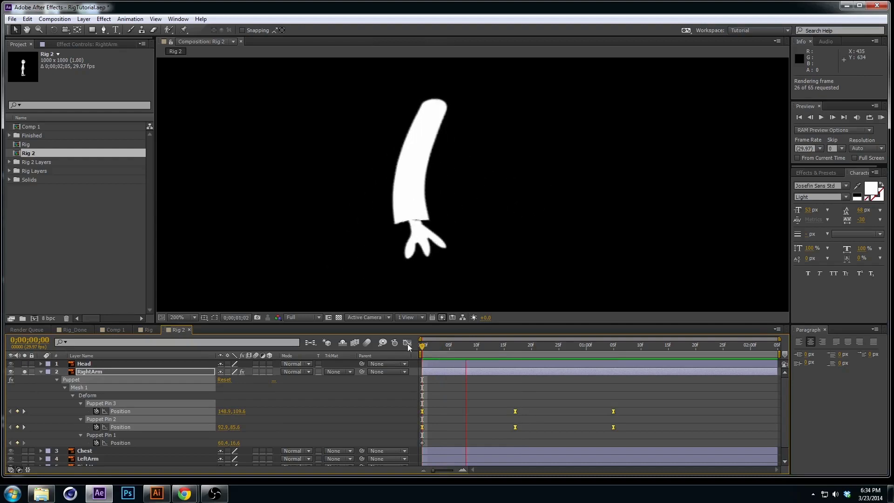
# Stop at frame 9, reselect only the elbow keyframe near 15f, and select Puppet Pin 3.
pyautogui.moveTo(485, 345)
pyautogui.mouseDown()
pyautogui.moveTo(462, 350)
pyautogui.moveTo(473, 350)
pyautogui.mouseUp()
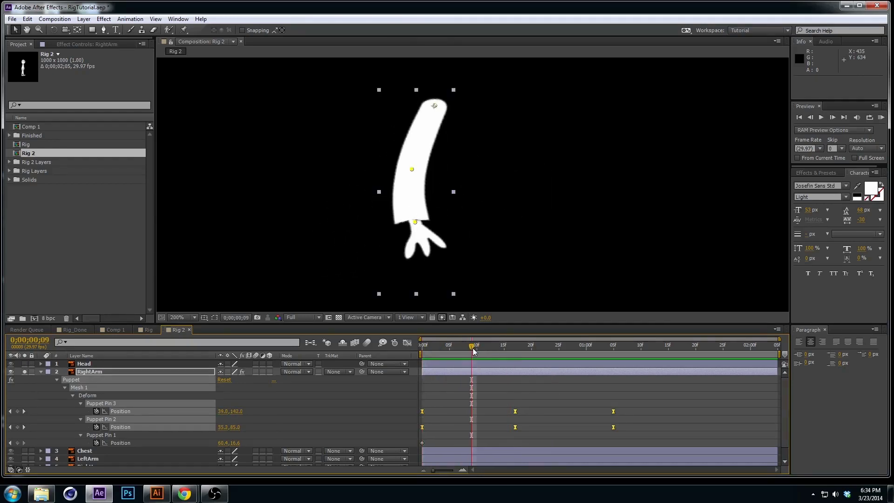
pyautogui.click(528, 417)
pyautogui.click(515, 427)
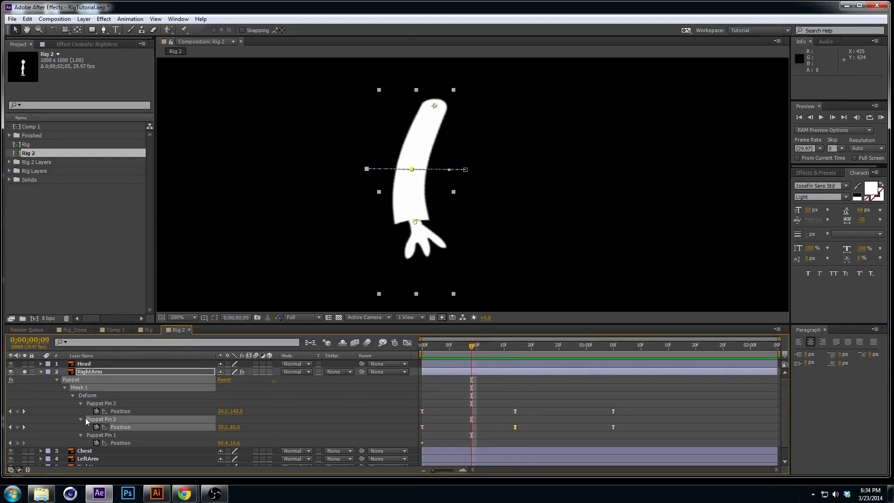
pyautogui.click(113, 403)
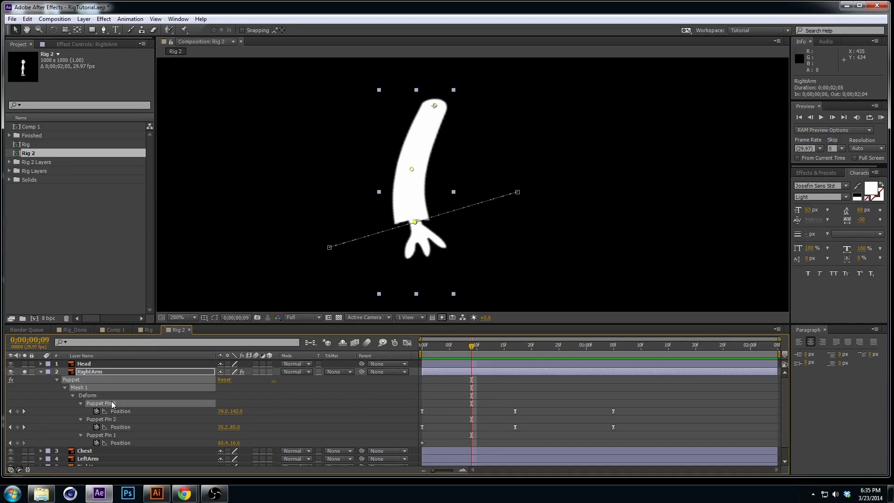
# Name Puppet Pin 3 'Wrist' and Puppet Pin 2 'Elbow', fixing the 'Elboqw' typo.
pyautogui.press('Return')
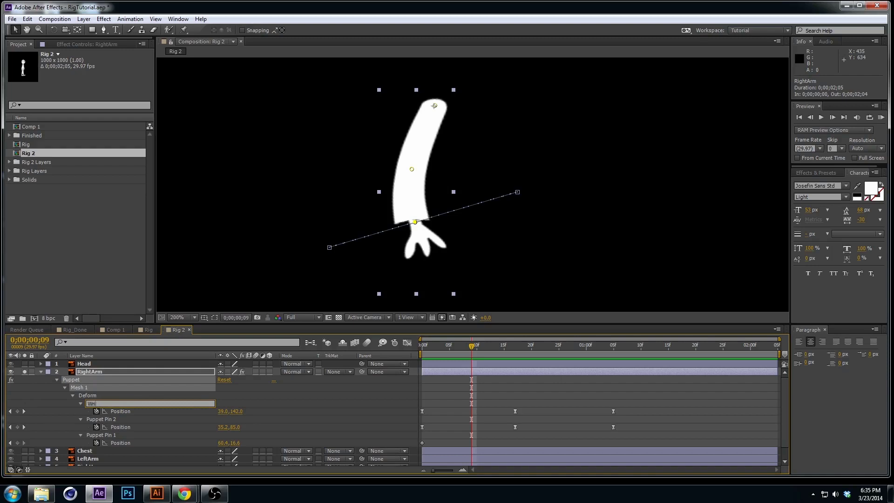
pyautogui.press('Return')
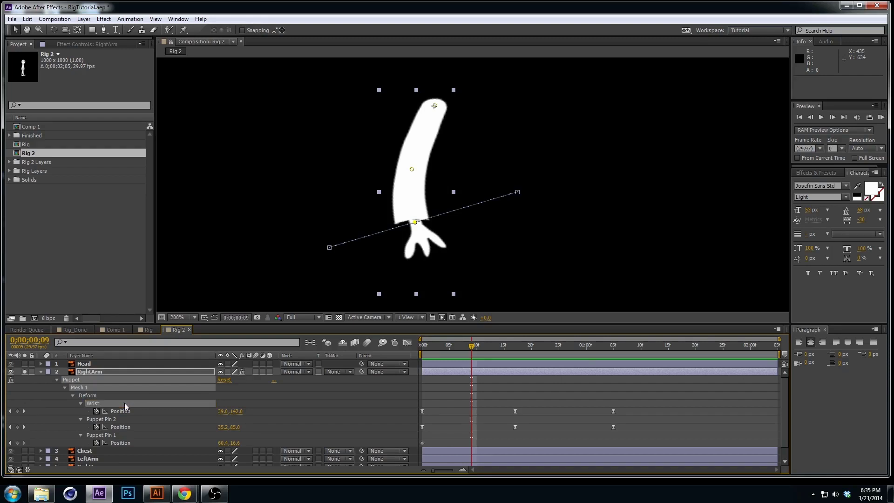
pyautogui.click(109, 420)
pyautogui.press('Return')
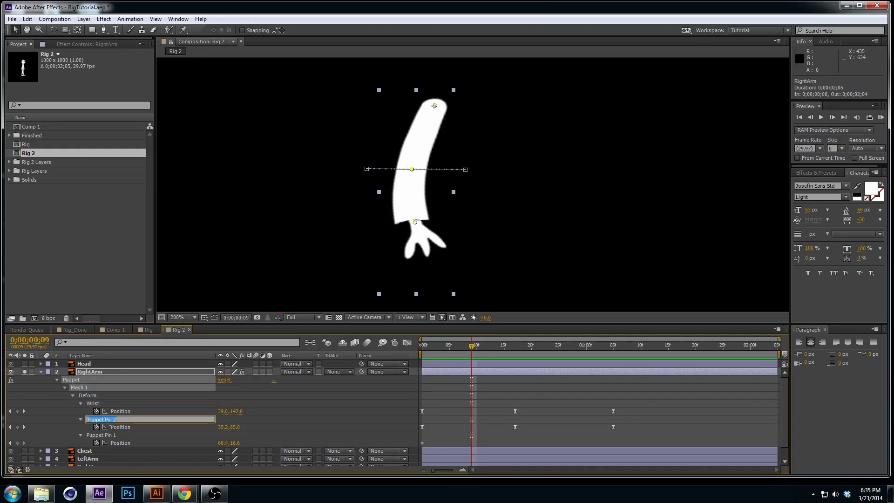
pyautogui.write('Elboqw')
pyautogui.press('Return')
pyautogui.press('Return')
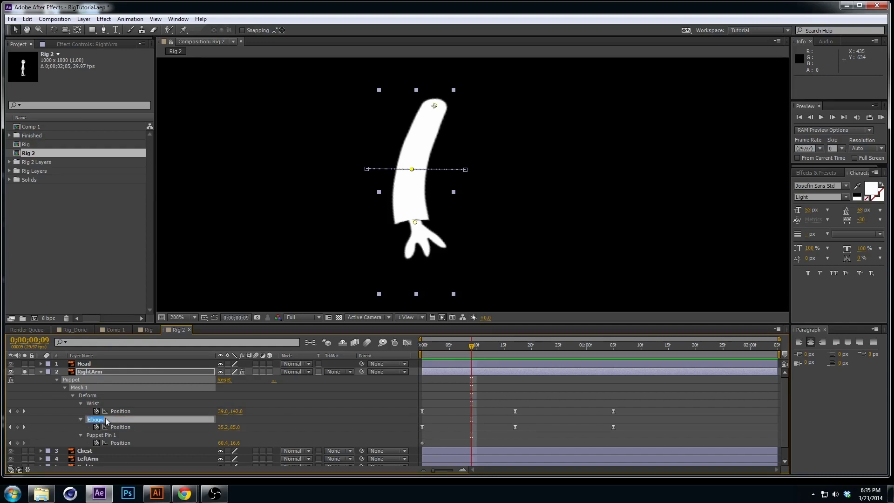
pyautogui.write('Elbow')
pyautogui.press('Return')
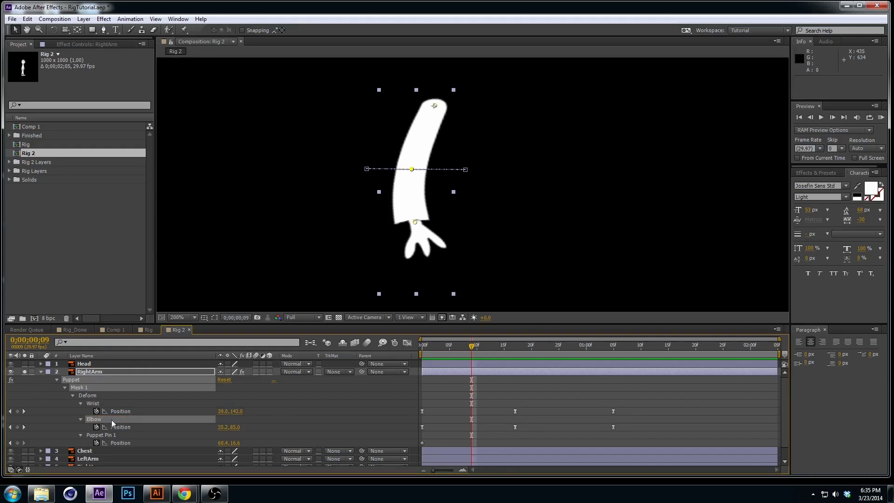
# Try delaying the first Wrist keyframe to frame 2, review it, then undo the move.
pyautogui.moveTo(497, 349)
pyautogui.mouseDown()
pyautogui.moveTo(509, 350)
pyautogui.moveTo(493, 350)
pyautogui.mouseUp()
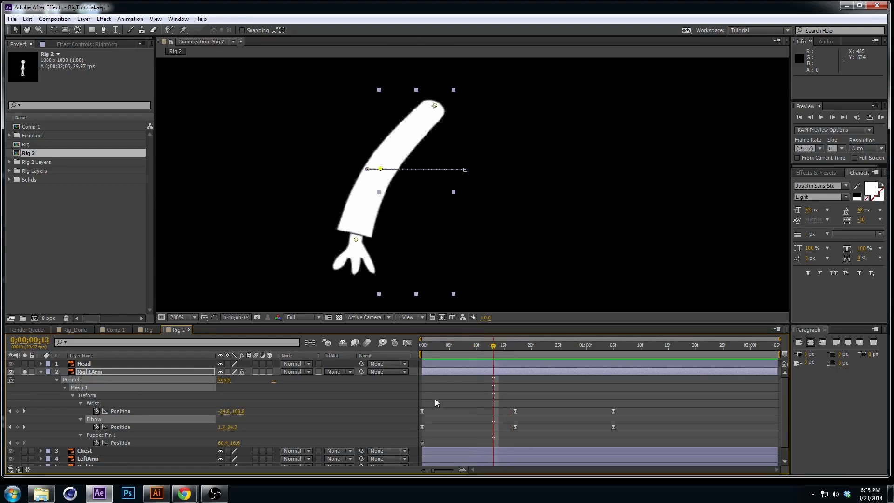
pyautogui.click(423, 412)
pyautogui.moveTo(423, 411); pyautogui.dragTo(450, 410)
pyautogui.moveTo(450, 351); pyautogui.dragTo(531, 354)
pyautogui.hotkey('ctrl', 'z')
pyautogui.hotkey('ctrl', 'z')
pyautogui.hotkey('ctrl', 'z')
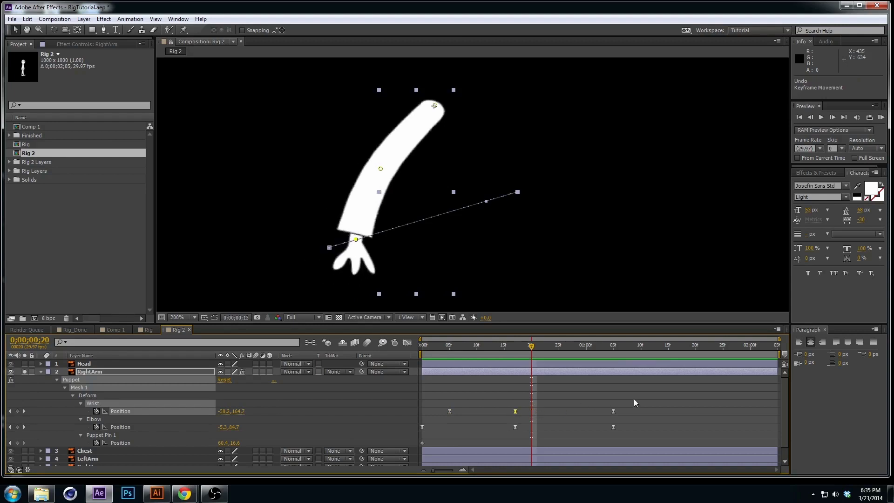
# Shift all Wrist keyframes later so the wrist trails the elbow, and preview the arm.
pyautogui.moveTo(639, 396); pyautogui.dragTo(450, 412)
pyautogui.moveTo(448, 353); pyautogui.dragTo(632, 345)
pyautogui.press('KP_0')
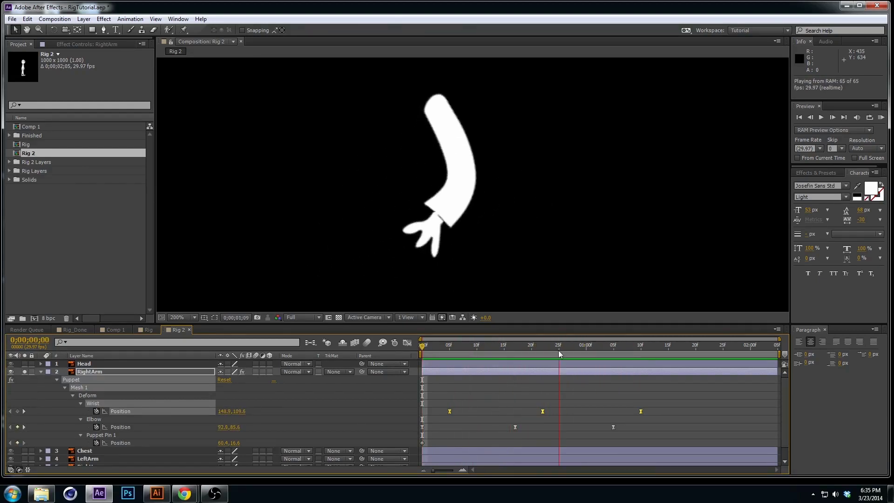
# End the Rig 2 work area at 0;00;01;10 and preview the looping arm swing.
pyautogui.press('space')
pyautogui.moveTo(779, 351); pyautogui.dragTo(647, 363)
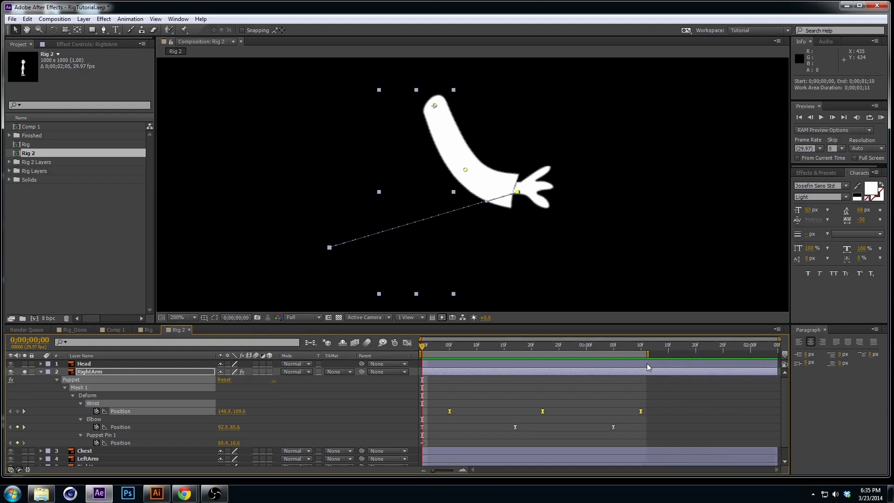
pyautogui.press('space')
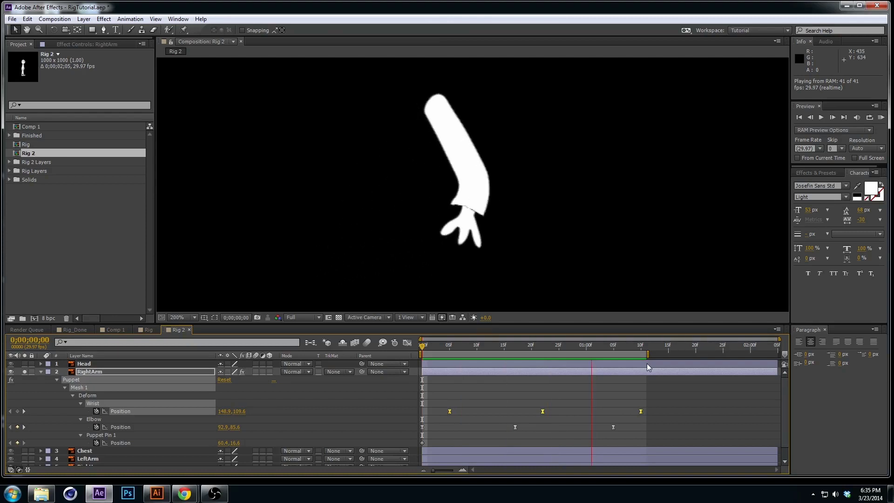
pyautogui.press('space')
pyautogui.moveTo(651, 356); pyautogui.dragTo(646, 355)
pyautogui.press('space')
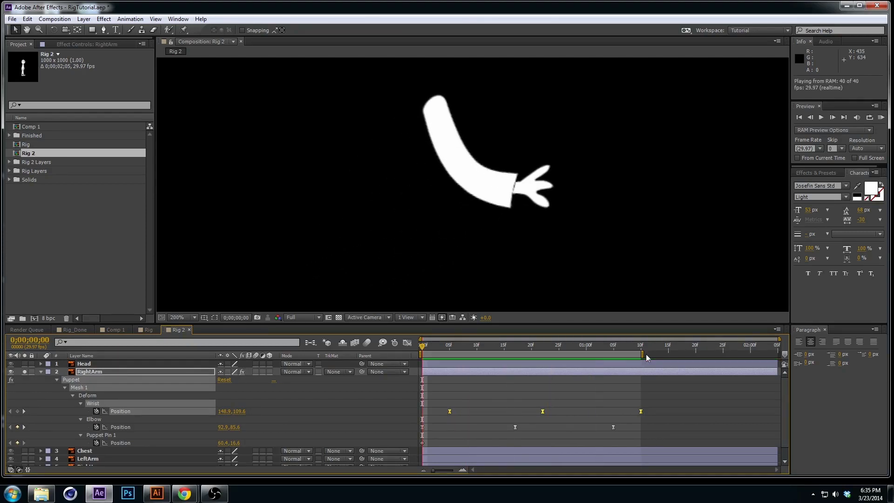
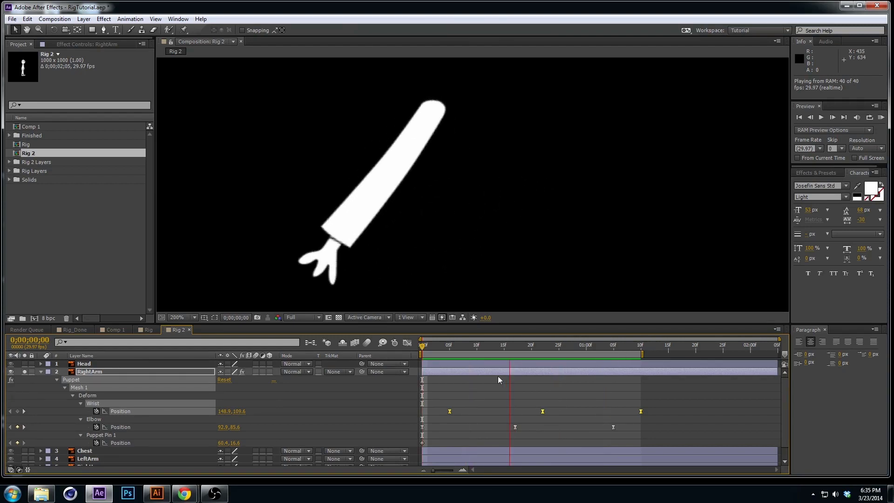
# Shift the RightArm wrist keyframes a frame earlier, trim the work area one frame, preview, then return to frame 0.
pyautogui.moveTo(449, 411); pyautogui.dragTo(444, 412)
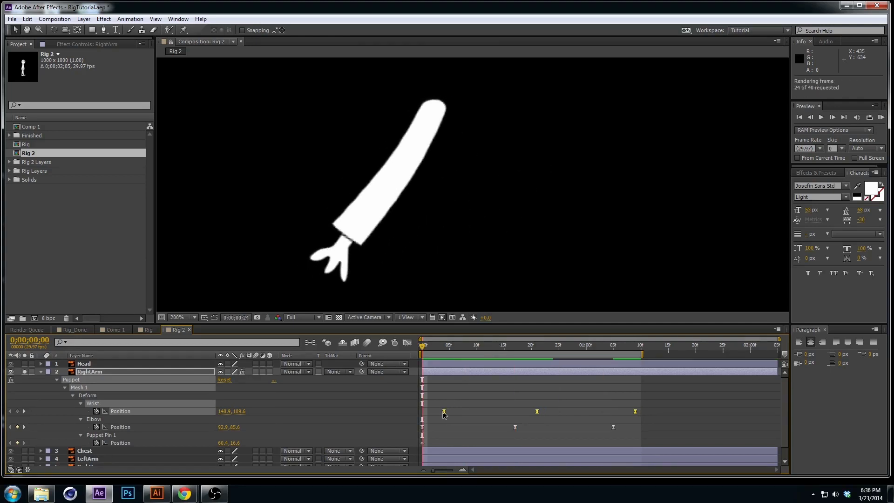
pyautogui.click(644, 392)
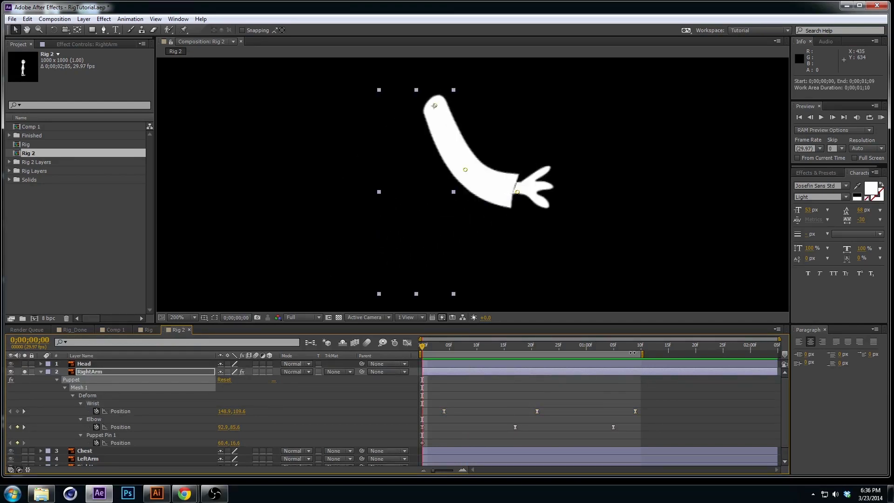
pyautogui.moveTo(643, 354); pyautogui.dragTo(639, 353)
pyautogui.press('KP_0')
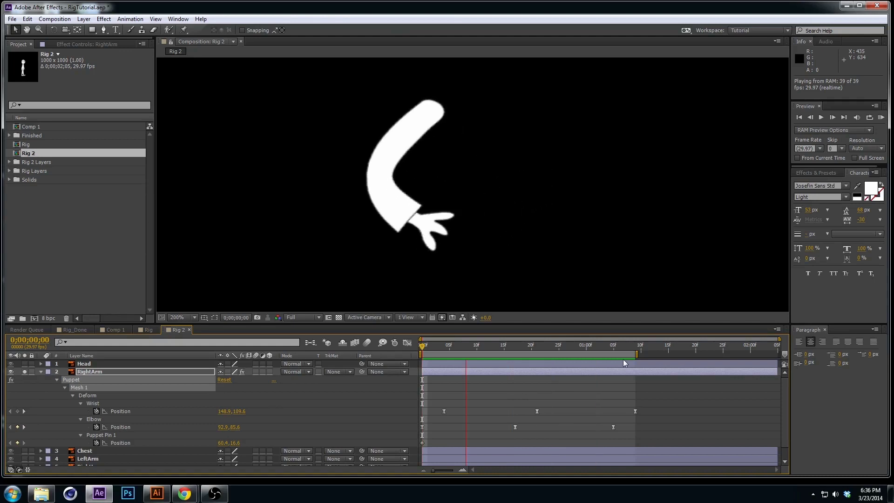
pyautogui.click(467, 347)
pyautogui.moveTo(466, 347); pyautogui.dragTo(424, 352)
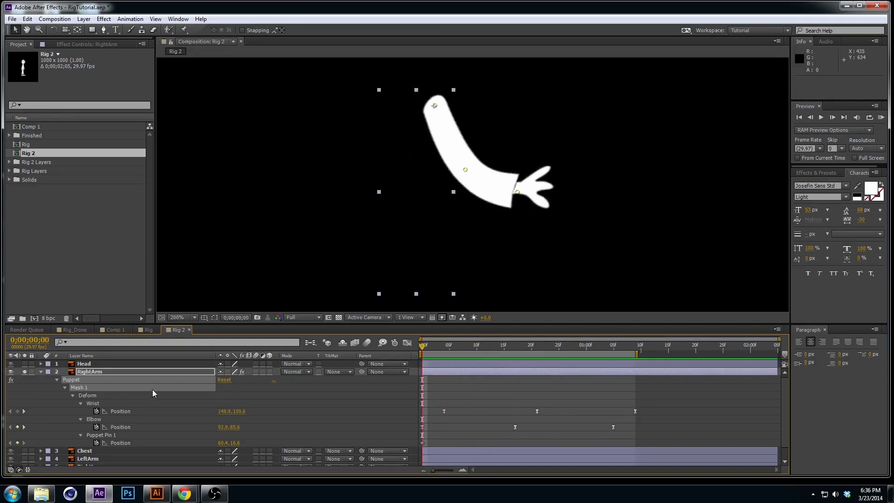
# Collapse and un-solo RightArm, then reframe the viewer so the whole character shows.
pyautogui.press('u')
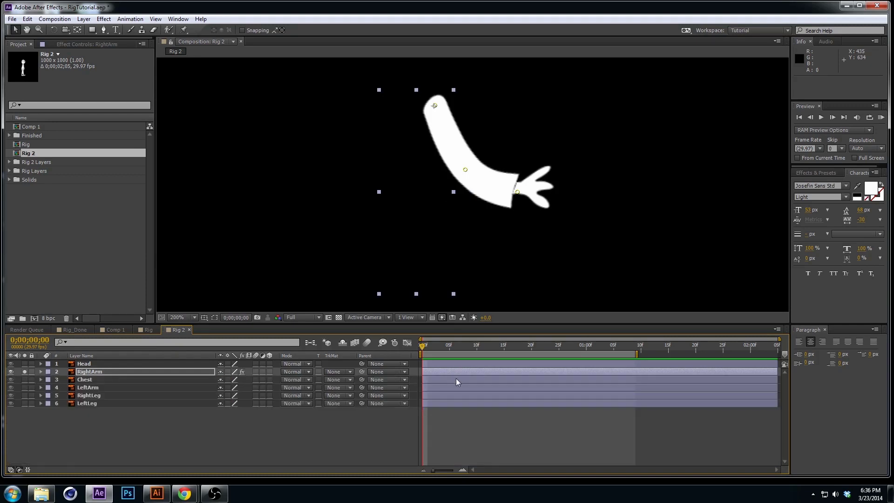
pyautogui.click(24, 371)
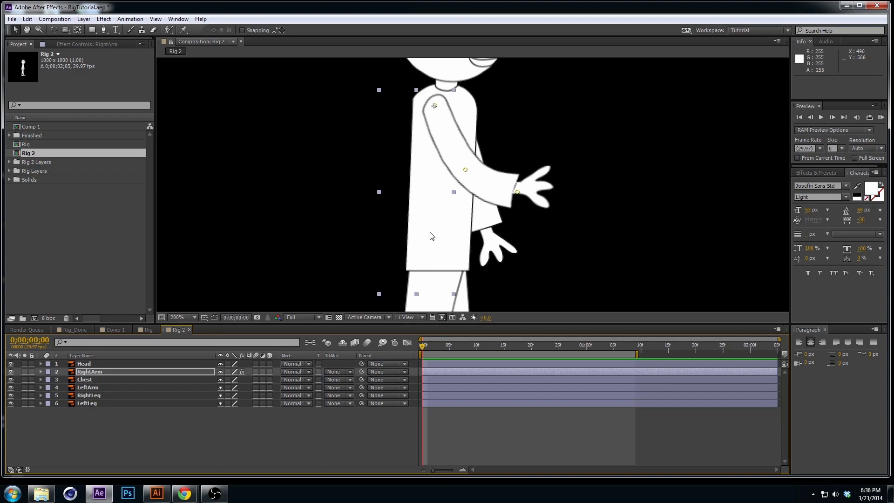
pyautogui.scroll(-2, 432, 236)
pyautogui.moveTo(569, 261); pyautogui.dragTo(517, 255)
pyautogui.press('space')
pyautogui.moveTo(470, 109); pyautogui.dragTo(486, 90)
pyautogui.moveTo(485, 154); pyautogui.dragTo(470, 169)
pyautogui.press('space')
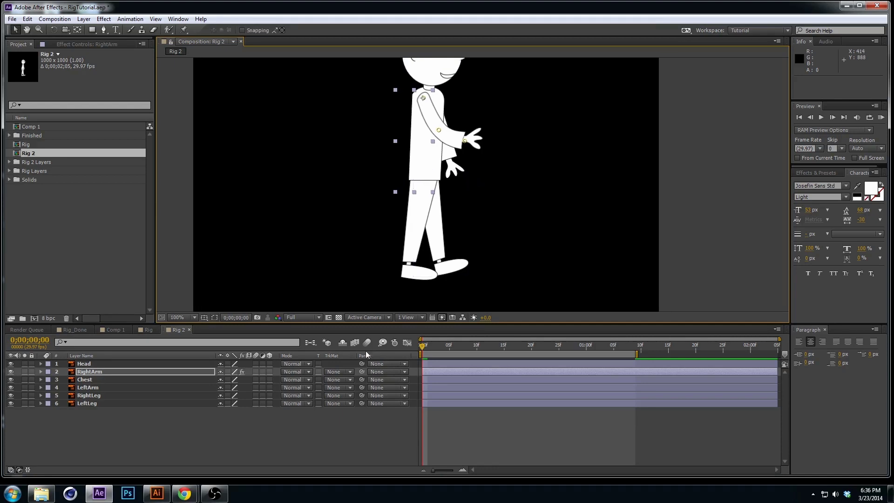
# Scrub the timeline to review the arm poses, then select the RightLeg layer.
pyautogui.click(229, 459)
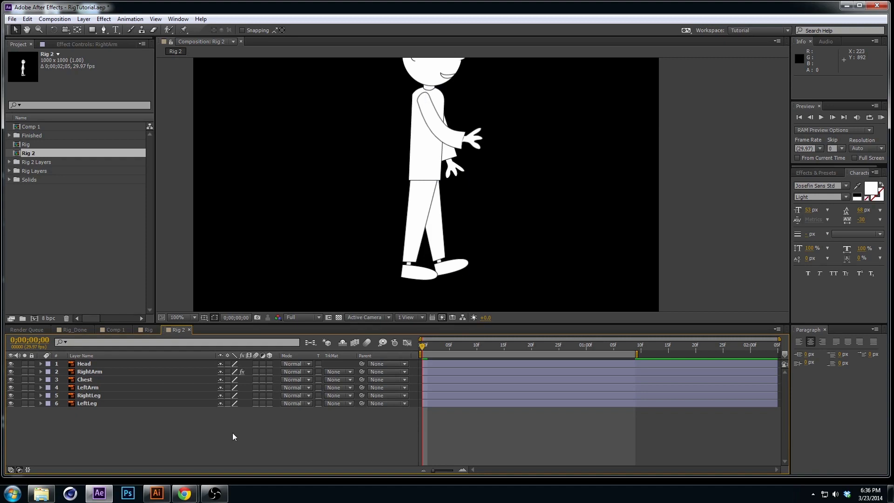
pyautogui.moveTo(431, 353); pyautogui.dragTo(422, 337)
pyautogui.click(414, 233)
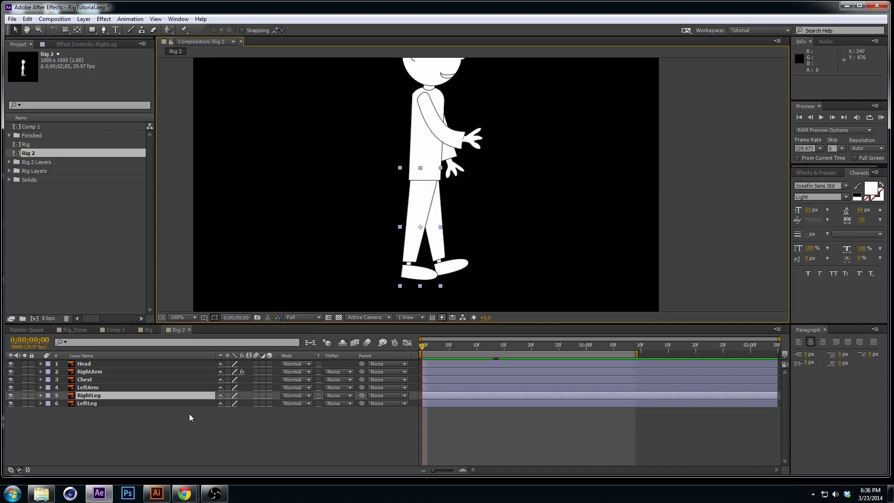
# Place Puppet Pins on the right leg at the hip and foot, then return to the Selection tool.
pyautogui.click(184, 30)
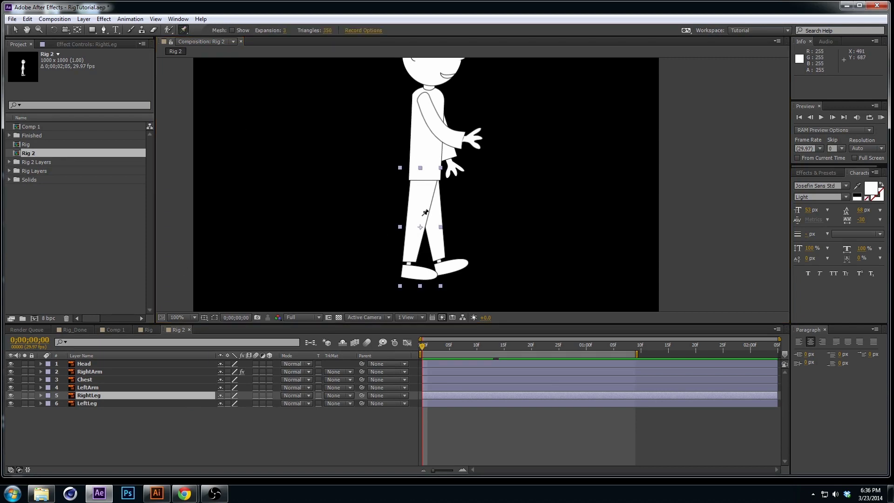
pyautogui.click(423, 183)
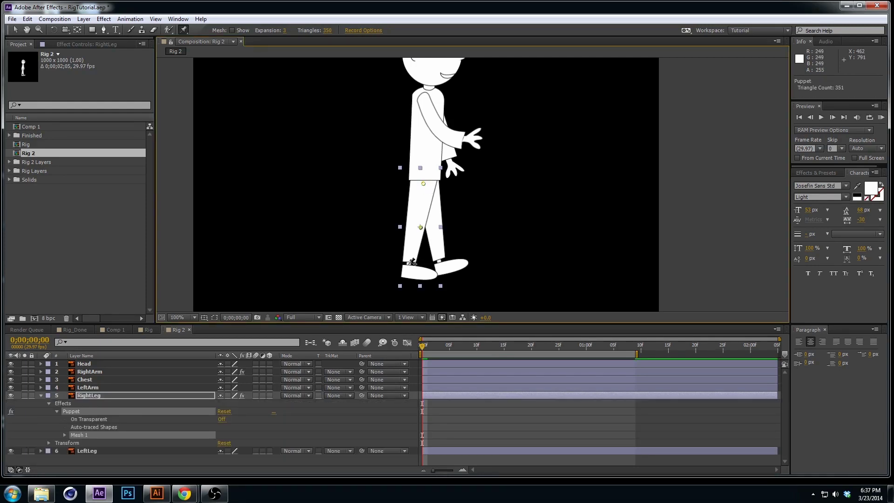
pyautogui.click(431, 273)
pyautogui.click(15, 30)
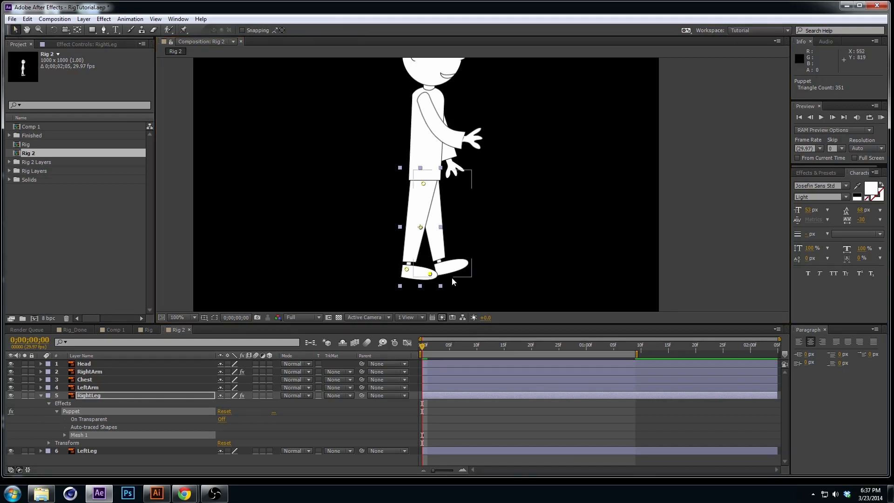
# Show the leg's pin keyframes, go to frame 15, and zoom the viewer onto the legs.
pyautogui.press('u')
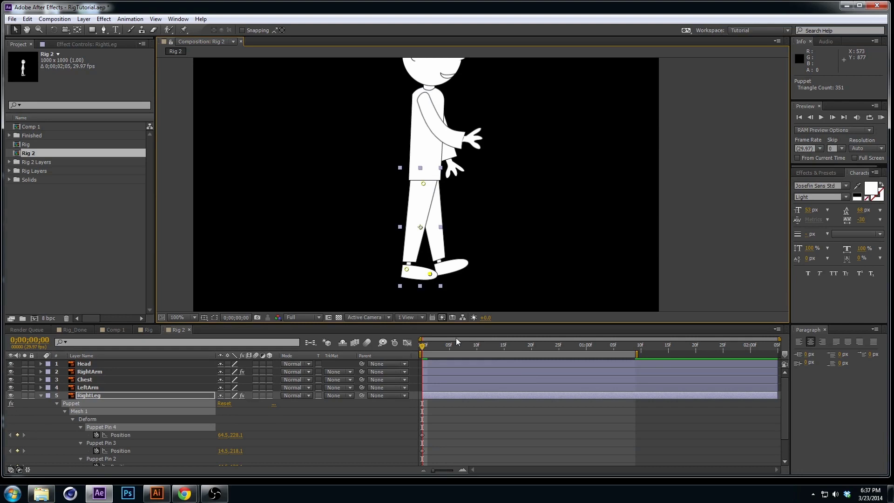
pyautogui.click(477, 345)
pyautogui.moveTo(477, 345); pyautogui.dragTo(504, 345)
pyautogui.scroll(-2, 517, 386)
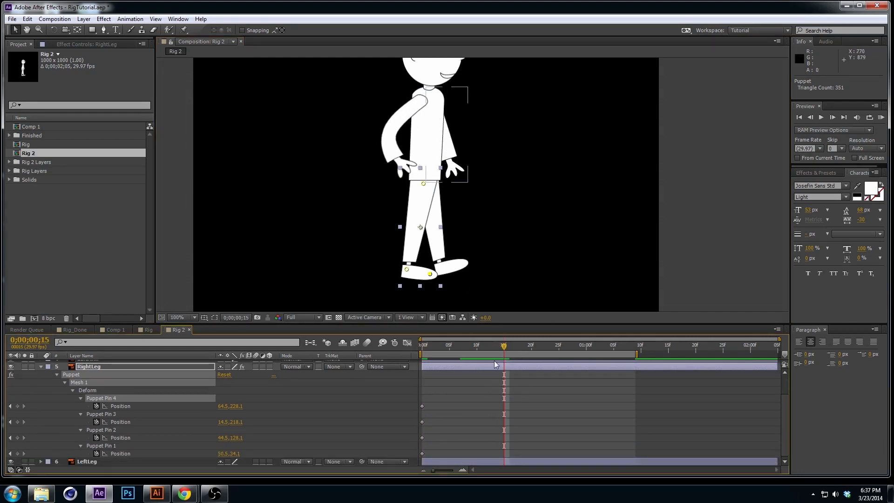
pyautogui.scroll(2, 465, 267)
pyautogui.moveTo(465, 267); pyautogui.dragTo(552, 146)
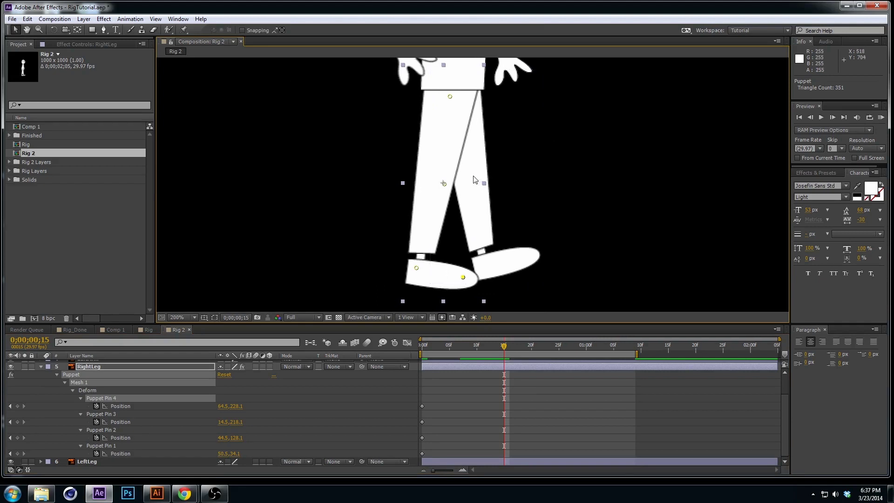
# Drag the knee, toe and heel pins to swing the lower leg back and lift the foot.
pyautogui.moveTo(444, 184); pyautogui.dragTo(413, 191)
pyautogui.hotkey('ctrl', 'z')
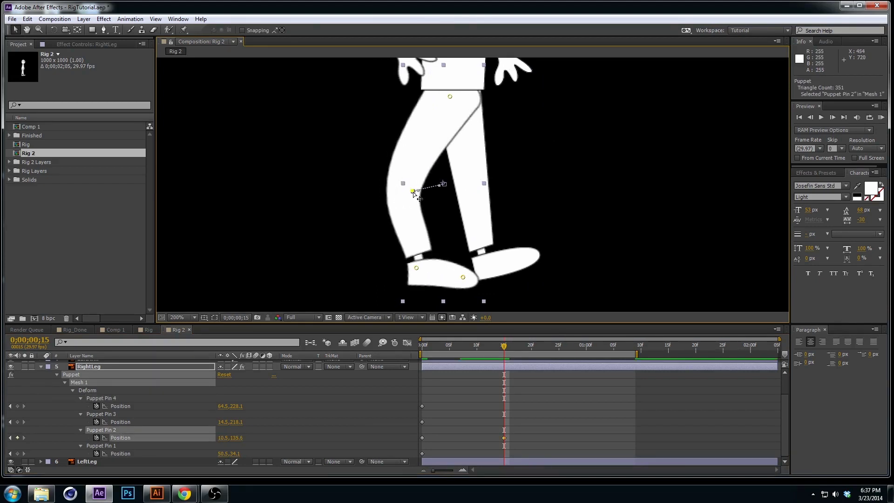
pyautogui.moveTo(416, 268); pyautogui.dragTo(337, 253)
pyautogui.moveTo(463, 277); pyautogui.dragTo(335, 230)
pyautogui.moveTo(320, 280)
pyautogui.mouseDown()
pyautogui.moveTo(339, 279)
pyautogui.moveTo(396, 244)
pyautogui.moveTo(355, 276)
pyautogui.moveTo(317, 279)
pyautogui.mouseUp()
pyautogui.moveTo(411, 191); pyautogui.dragTo(412, 197)
pyautogui.moveTo(339, 230); pyautogui.dragTo(339, 213)
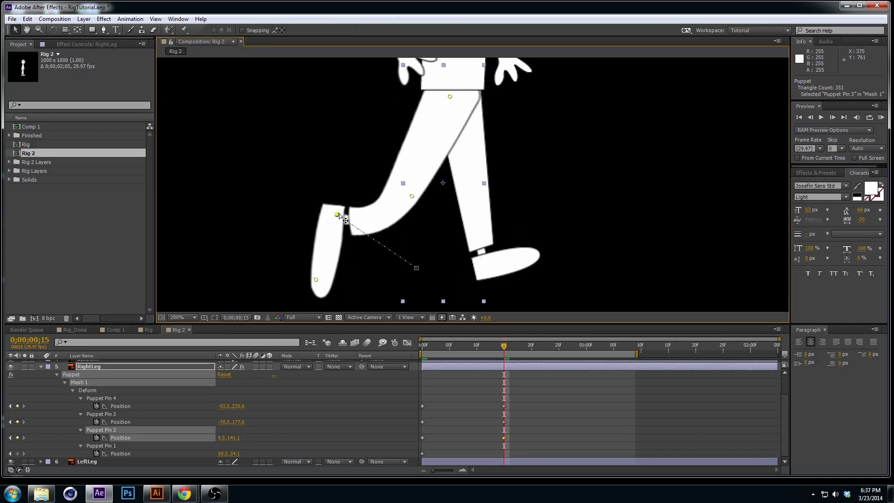
pyautogui.moveTo(317, 280); pyautogui.dragTo(323, 247)
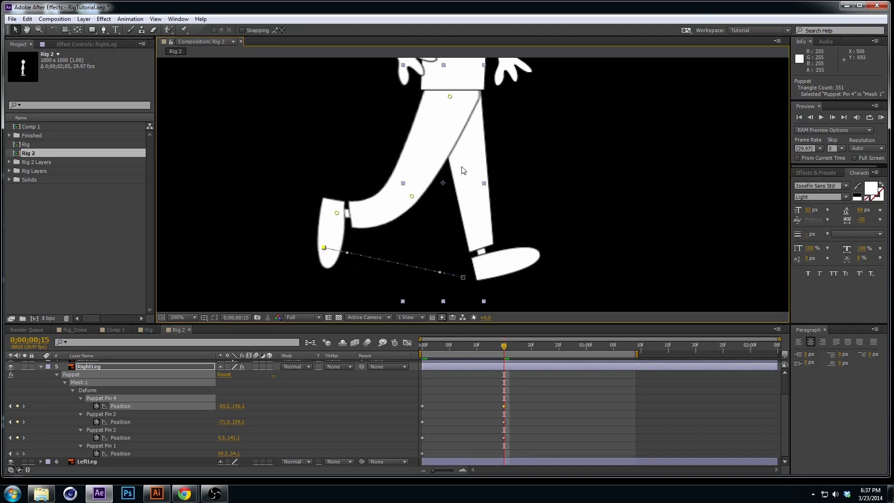
pyautogui.moveTo(499, 156); pyautogui.dragTo(565, 155)
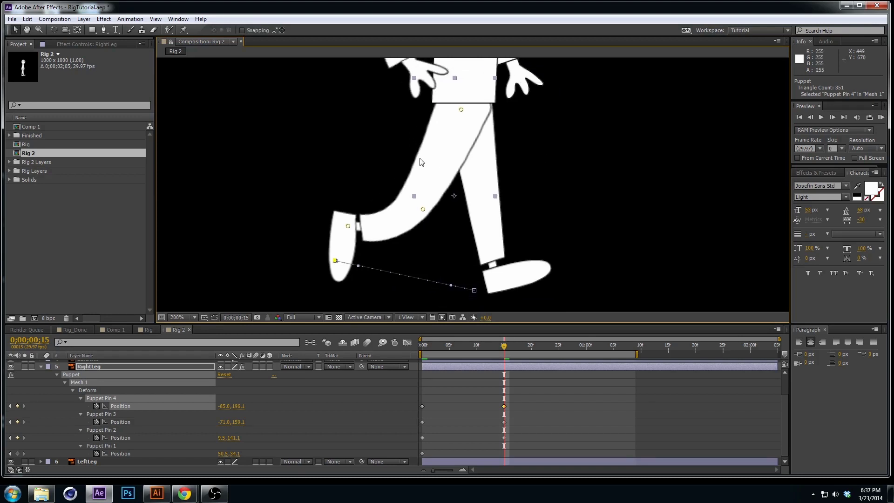
pyautogui.moveTo(510, 347); pyautogui.dragTo(595, 347)
pyautogui.scroll(3, 587, 398)
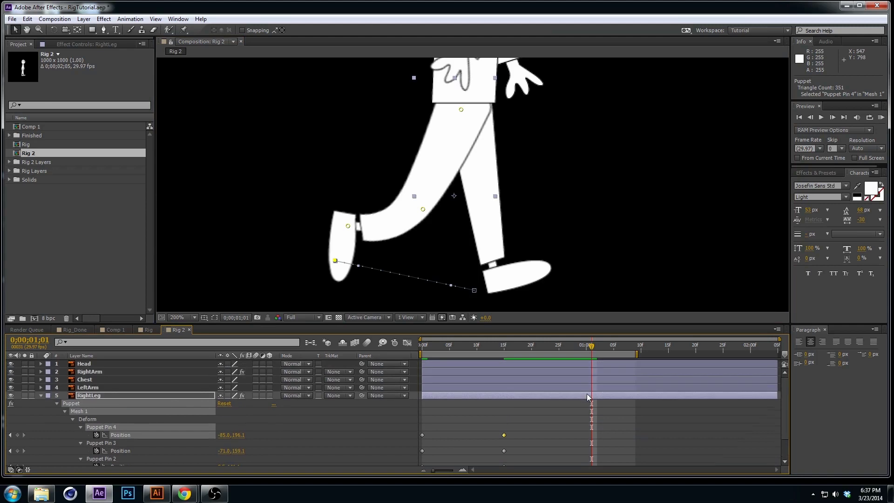
# Compare against RightArm's timing and move the three leg pin keyframes from frame 15 to 17.
pyautogui.click(516, 421)
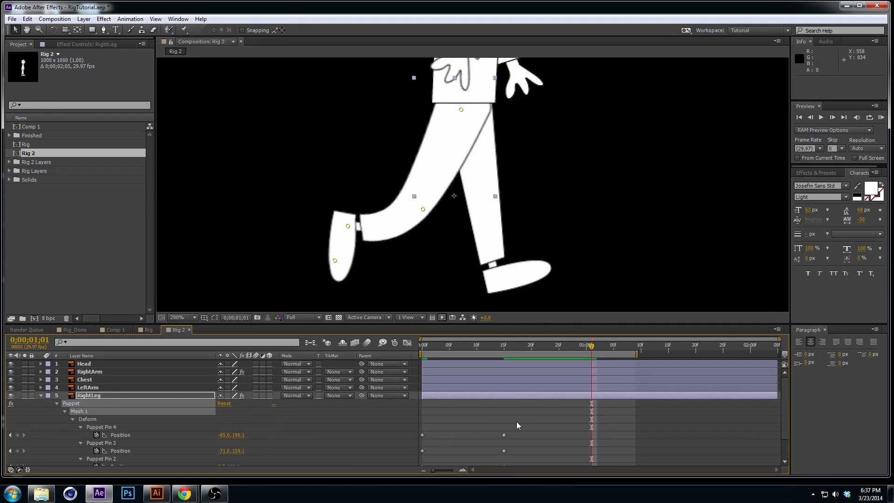
pyautogui.click(644, 414)
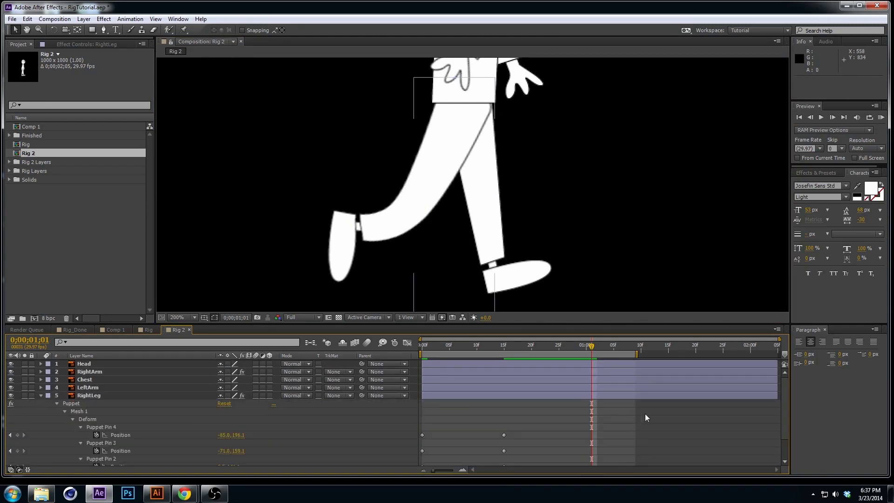
pyautogui.press('u')
pyautogui.moveTo(596, 345); pyautogui.dragTo(514, 355)
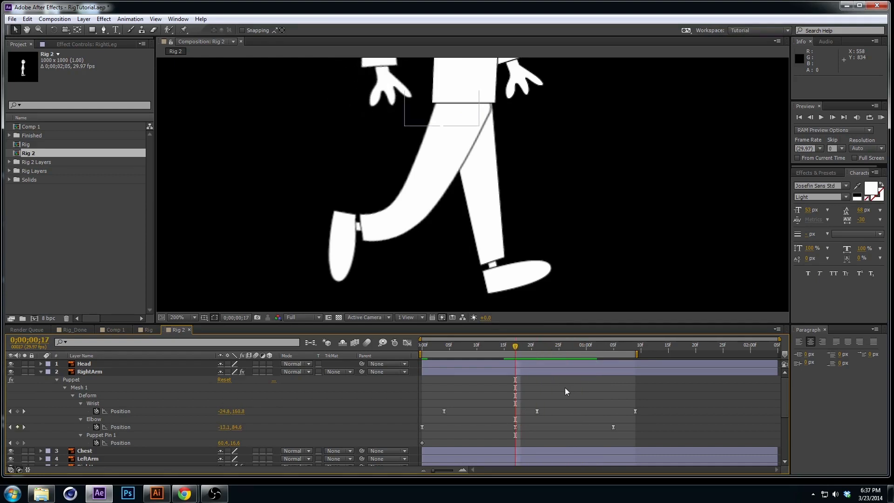
pyautogui.scroll(-3, 566, 387)
pyautogui.moveTo(540, 324); pyautogui.dragTo(544, 275)
pyautogui.moveTo(496, 406); pyautogui.dragTo(515, 446)
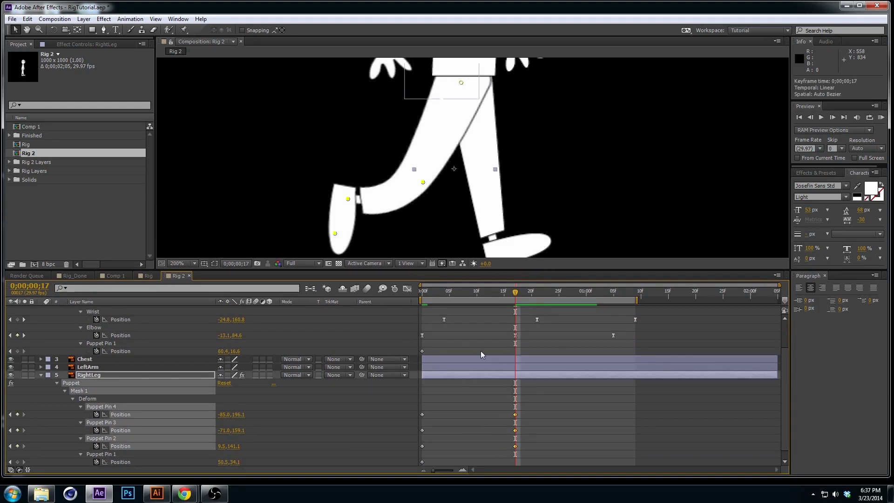
# Collapse RightArm, review the leg animation, and select the starting keyframes at 1;04.
pyautogui.scroll(2, 73, 344)
pyautogui.click(41, 318)
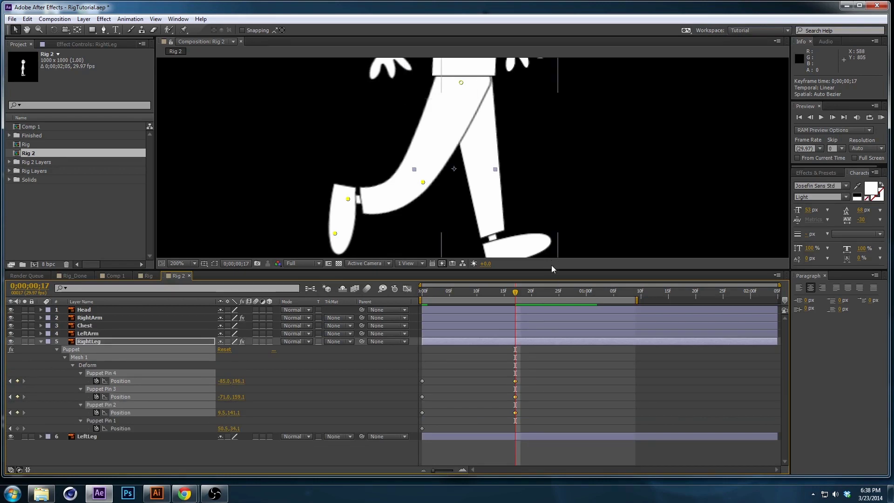
pyautogui.moveTo(552, 270); pyautogui.dragTo(554, 298)
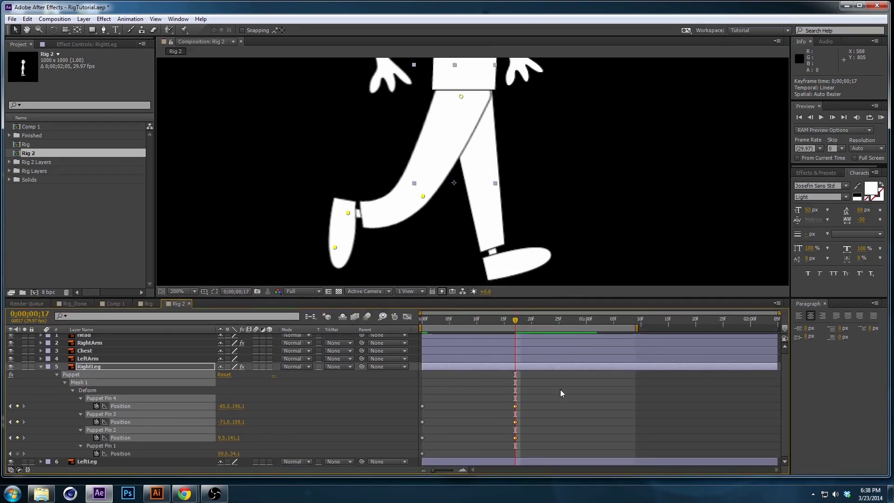
pyautogui.moveTo(499, 319); pyautogui.dragTo(606, 334)
pyautogui.moveTo(458, 397); pyautogui.dragTo(398, 447)
# Paste the starting pose at 1;04, then rework the knee, ankle and toe pins to bend the leg.
pyautogui.hotkey('ctrl', 'c')
pyautogui.hotkey('ctrl', 'v')
pyautogui.moveTo(591, 321); pyautogui.dragTo(369, 339)
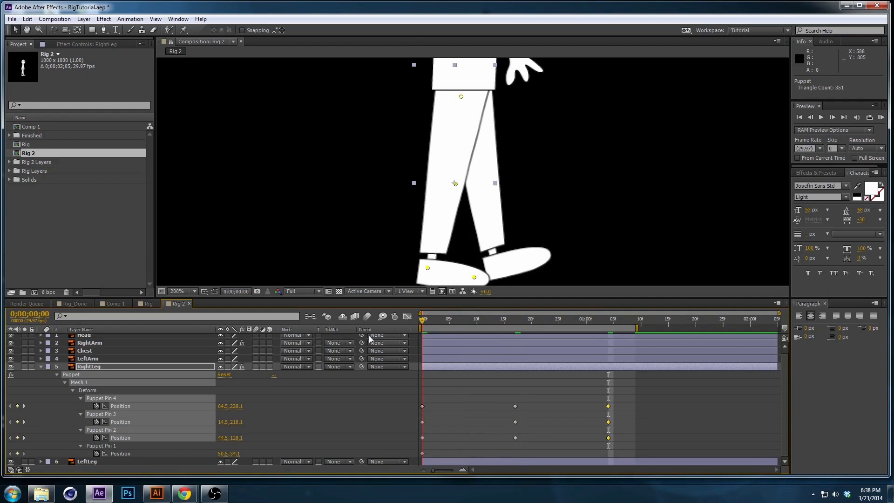
pyautogui.click(458, 189)
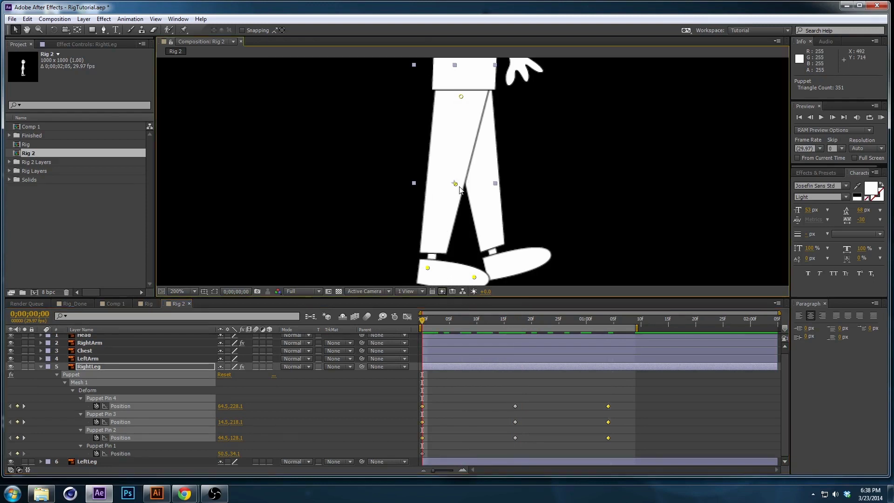
pyautogui.moveTo(457, 186); pyautogui.dragTo(525, 175)
pyautogui.moveTo(553, 262)
pyautogui.mouseDown()
pyautogui.moveTo(552, 250)
pyautogui.moveTo(562, 250)
pyautogui.mouseUp()
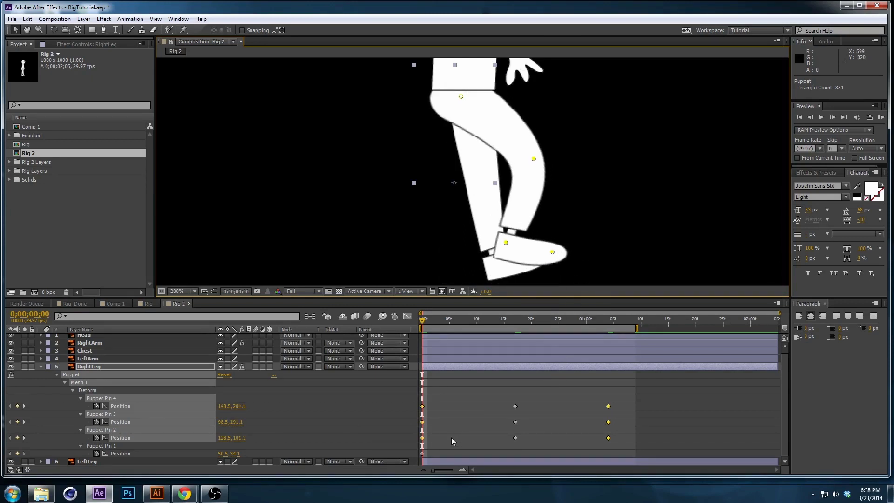
pyautogui.click(422, 438)
pyautogui.moveTo(505, 243); pyautogui.dragTo(552, 249)
pyautogui.moveTo(558, 207); pyautogui.dragTo(602, 194)
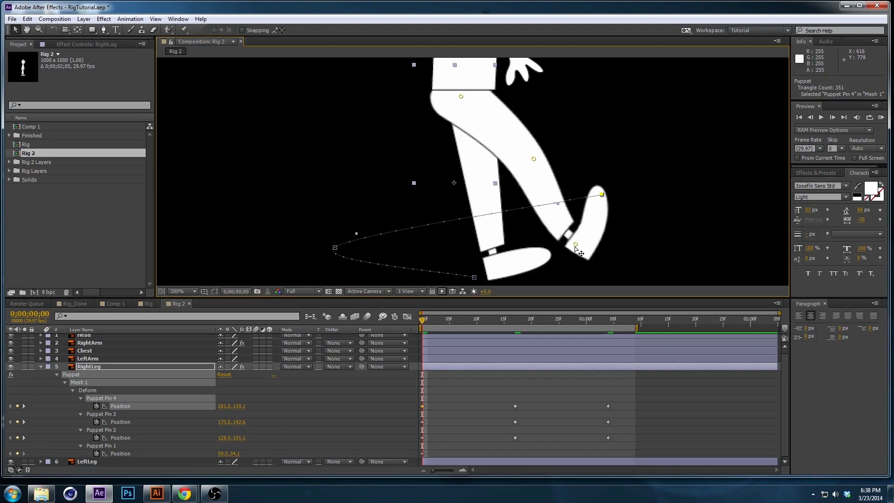
pyautogui.moveTo(575, 247); pyautogui.dragTo(586, 245)
pyautogui.moveTo(535, 161); pyautogui.dragTo(528, 163)
pyautogui.moveTo(602, 194); pyautogui.dragTo(606, 193)
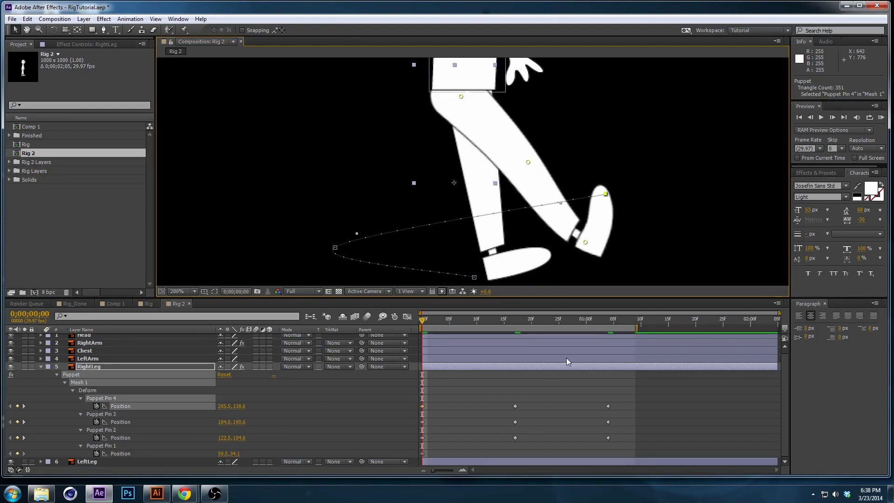
# Copy the frame-0 keyframes of Pins 4, 3 and 2 and paste them at 1;04.
pyautogui.moveTo(432, 318); pyautogui.dragTo(608, 319)
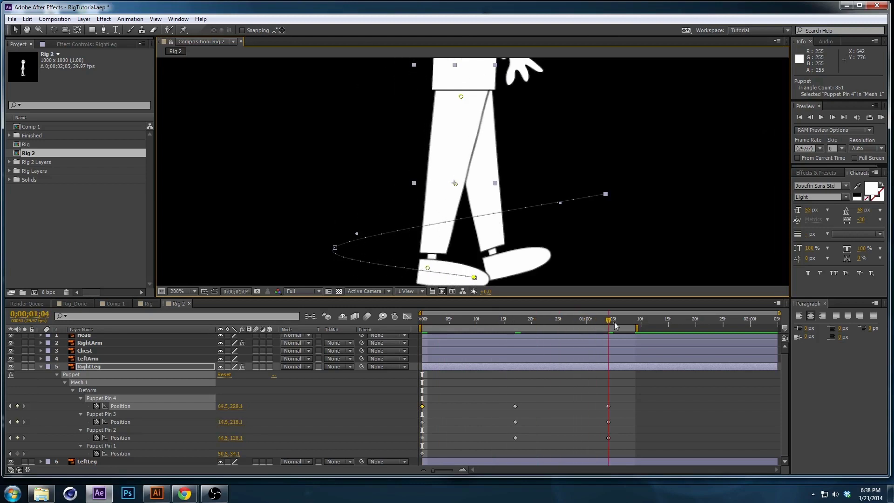
pyautogui.moveTo(428, 395); pyautogui.dragTo(398, 424)
pyautogui.press('=')
pyautogui.hotkey('ctrl', 'b')
pyautogui.hotkey('ctrl', 'v')
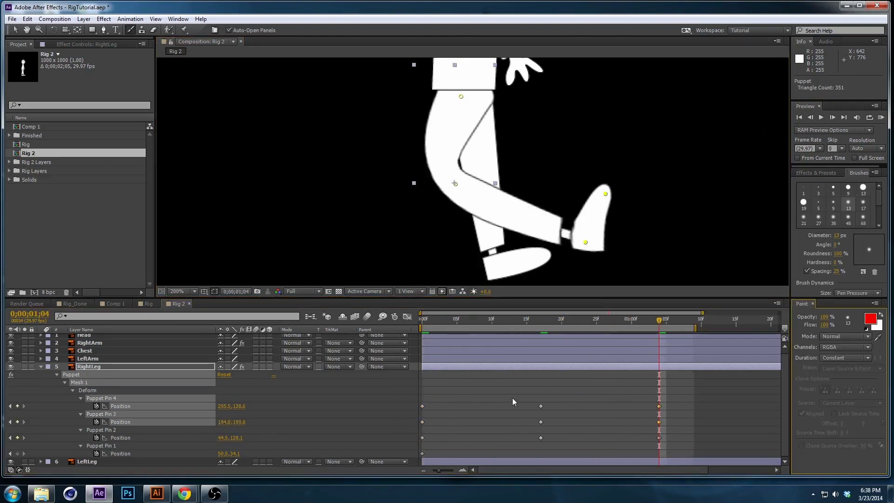
pyautogui.hotkey('ctrl', 'z')
pyautogui.moveTo(459, 391); pyautogui.dragTo(391, 442)
pyautogui.hotkey('ctrl', 'c')
pyautogui.hotkey('ctrl', 'v')
# Apply Easy Ease to all keyframes of Pins 4, 3 and 2 and review the leg motion.
pyautogui.moveTo(466, 386); pyautogui.dragTo(396, 443)
pyautogui.moveTo(689, 396); pyautogui.dragTo(398, 441)
pyautogui.rightClick(422, 439)
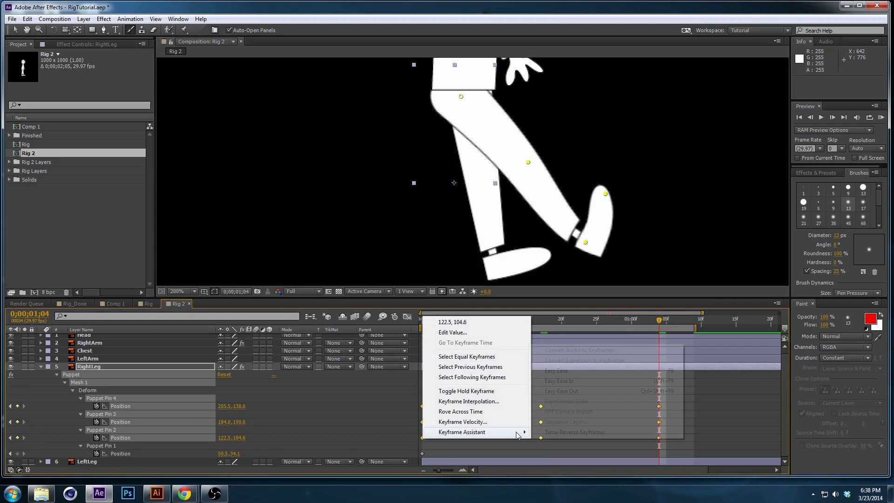
pyautogui.click(558, 368)
pyautogui.click(433, 321)
pyautogui.moveTo(433, 323); pyautogui.dragTo(408, 319)
pyautogui.press('space')
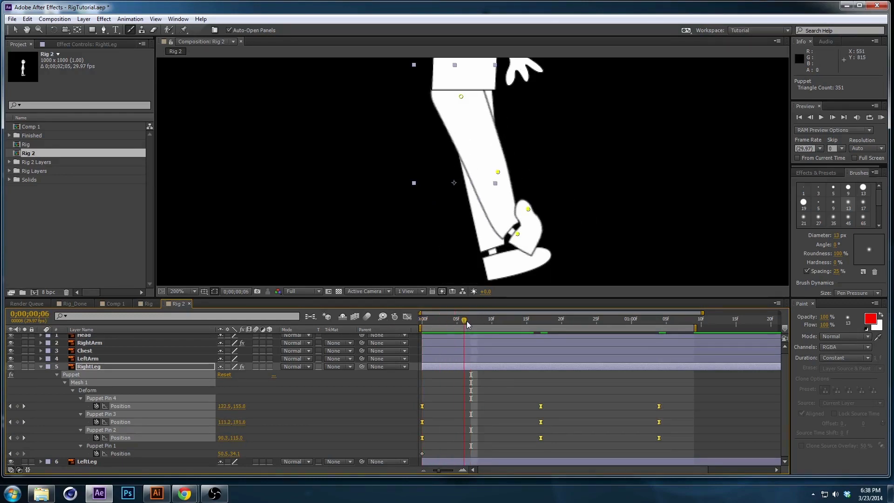
# At frame 8, move the toe and heel pins so the right foot sits flat on the ground.
pyautogui.click(507, 208)
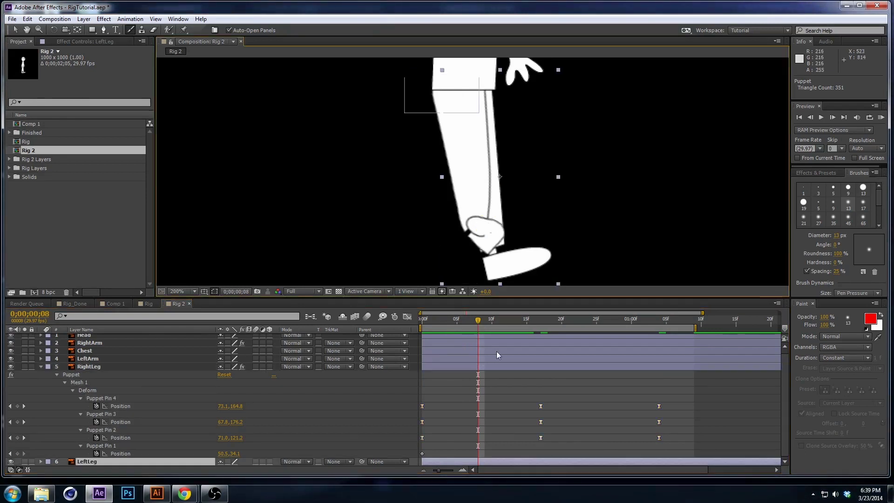
pyautogui.click(539, 406)
pyautogui.click(486, 218)
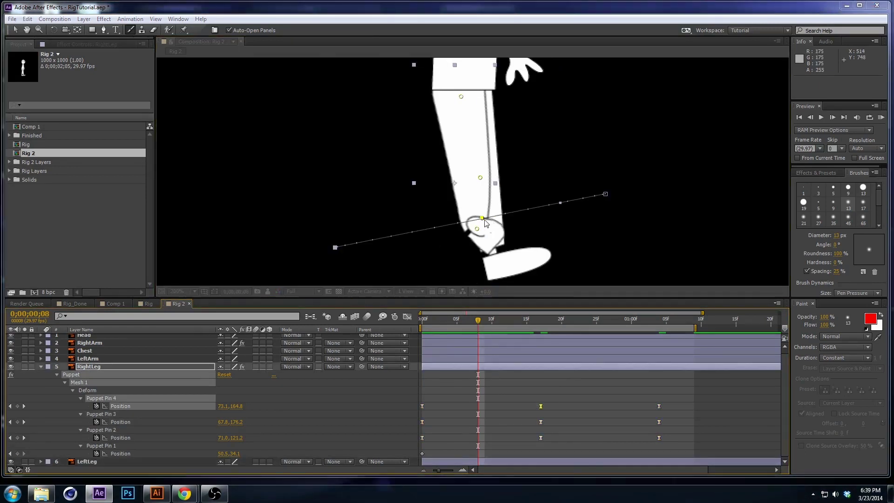
pyautogui.click(529, 277)
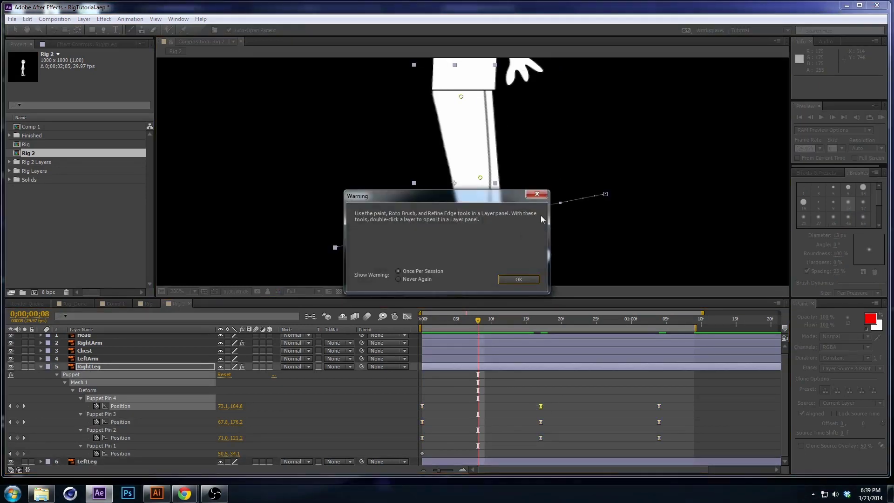
pyautogui.click(15, 30)
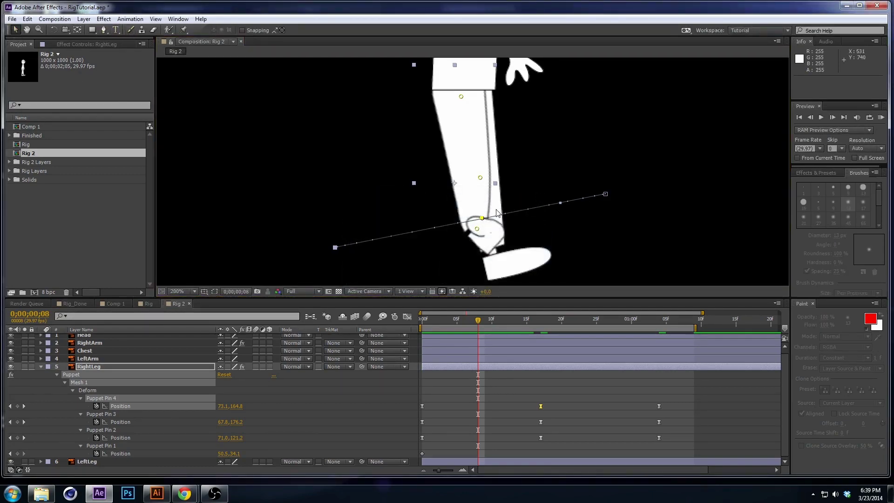
pyautogui.moveTo(482, 219); pyautogui.dragTo(469, 264)
pyautogui.moveTo(524, 232); pyautogui.dragTo(517, 271)
pyautogui.moveTo(520, 272); pyautogui.dragTo(520, 271)
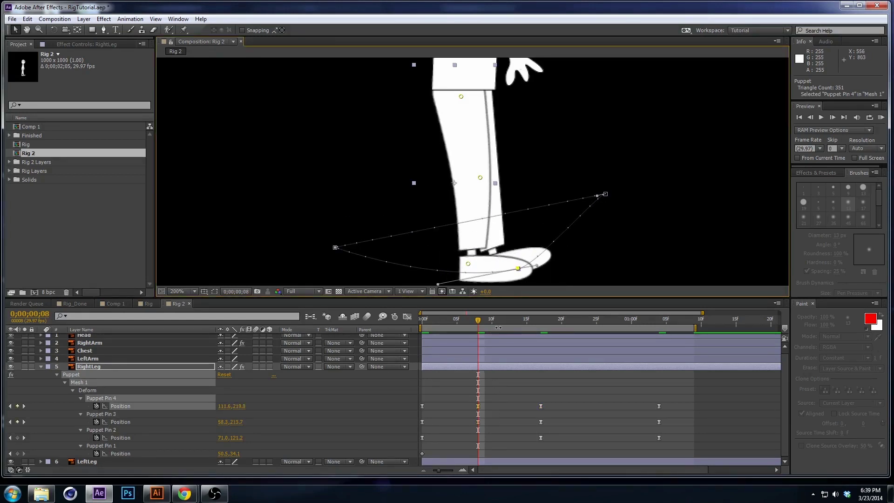
pyautogui.moveTo(494, 323); pyautogui.dragTo(596, 324)
# Copy the frame-8 flat-foot keyframes of Pins 4 and 3 to frame 25.
pyautogui.moveTo(515, 384); pyautogui.dragTo(465, 422)
pyautogui.hotkey('ctrl', 'c')
pyautogui.hotkey('ctrl', 'v')
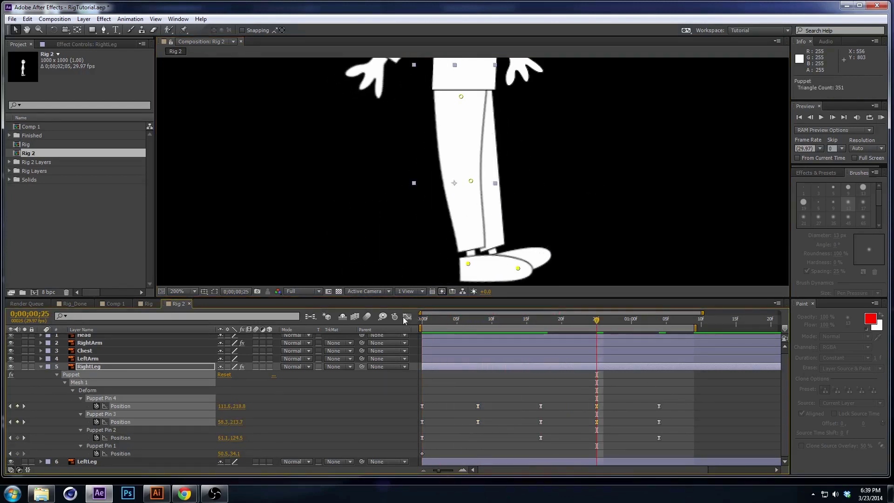
# Reshape the red position curve after frame 25 in the Graph Editor.
pyautogui.click(406, 316)
pyautogui.moveTo(600, 400)
pyautogui.moveTo(600, 400); pyautogui.dragTo(598, 396)
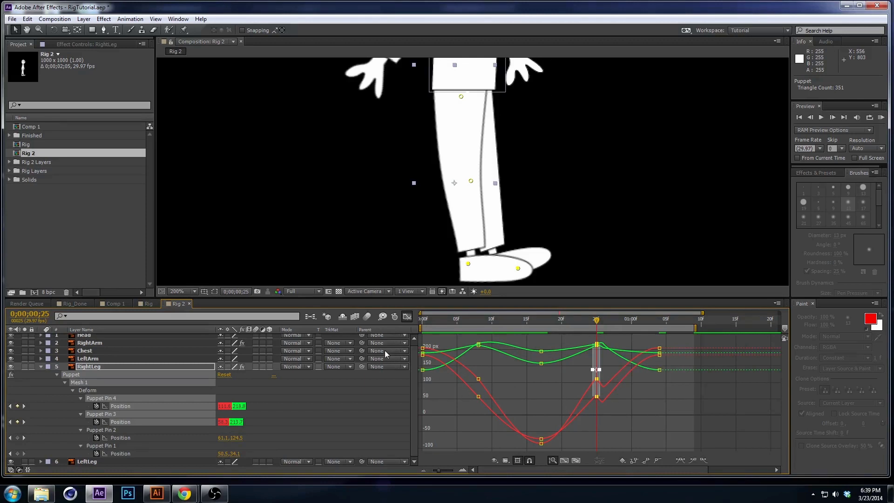
pyautogui.click(407, 316)
# Apply Easy Ease to all keyframes of Pins 4, 3 and 2, then preview the stride.
pyautogui.moveTo(667, 399); pyautogui.dragTo(402, 440)
pyautogui.rightClick(475, 423)
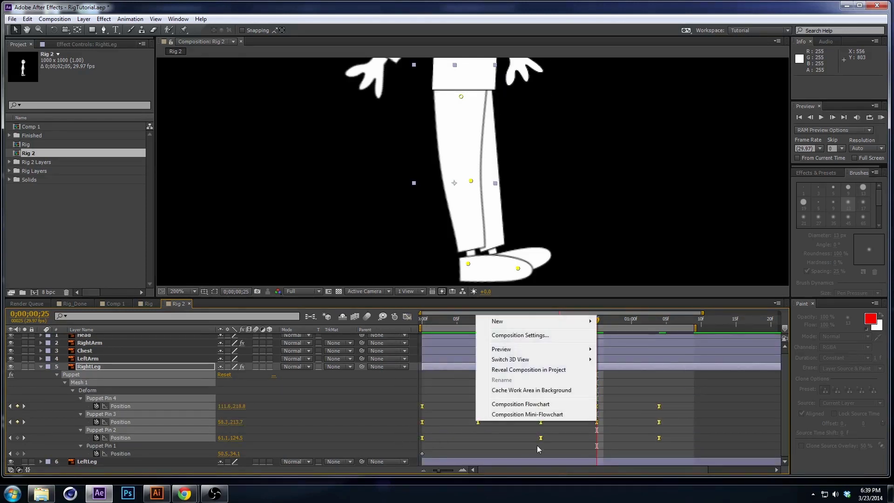
pyautogui.rightClick(422, 423)
pyautogui.moveTo(466, 415)
pyautogui.click(593, 355)
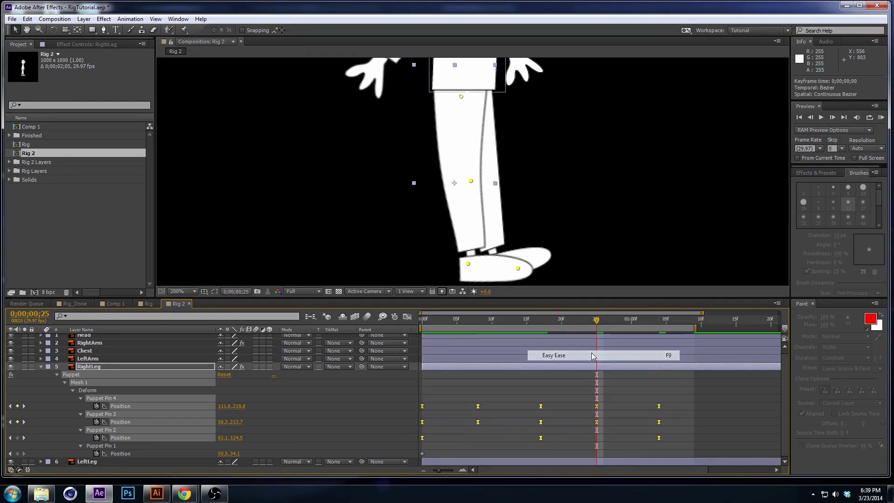
pyautogui.click(407, 317)
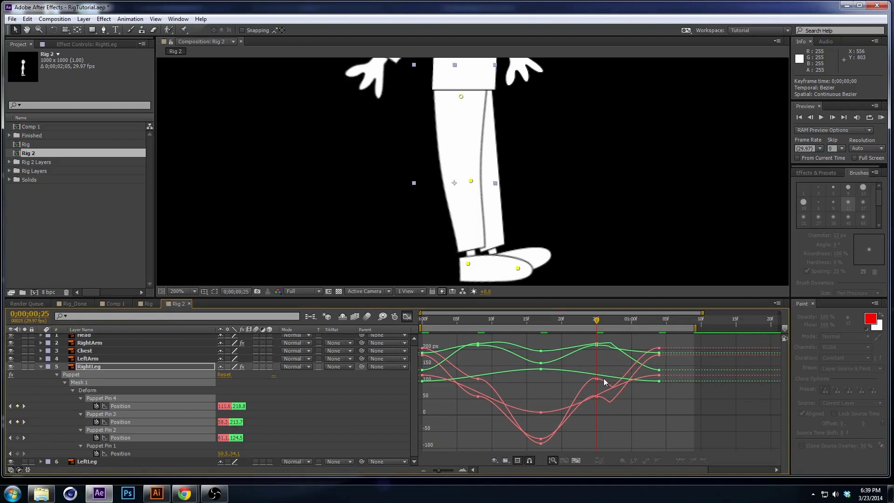
pyautogui.click(409, 317)
pyautogui.press('space')
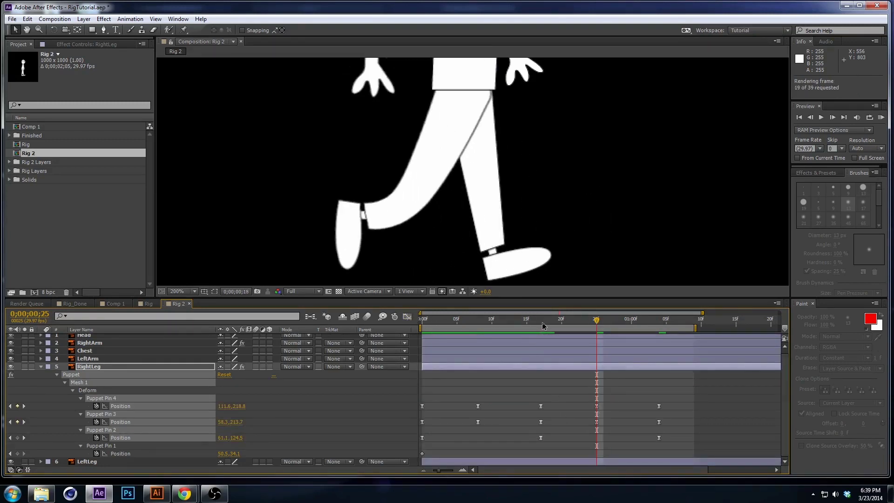
pyautogui.click(540, 322)
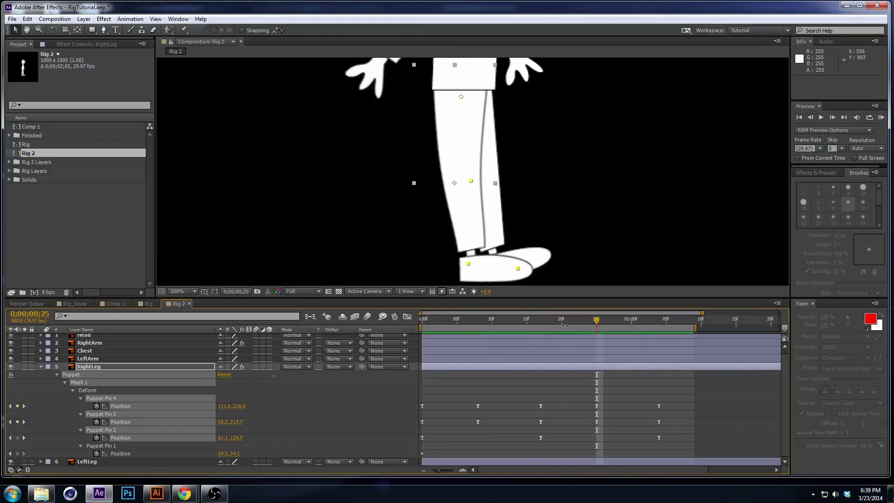
# Review frames 17–24, then add a Puppet Pin 2 Position keyframe at frame 8.
pyautogui.moveTo(541, 321); pyautogui.dragTo(631, 321)
pyautogui.moveTo(677, 404); pyautogui.dragTo(648, 437)
pyautogui.press('Delete')
pyautogui.hotkey('ctrl', 'z')
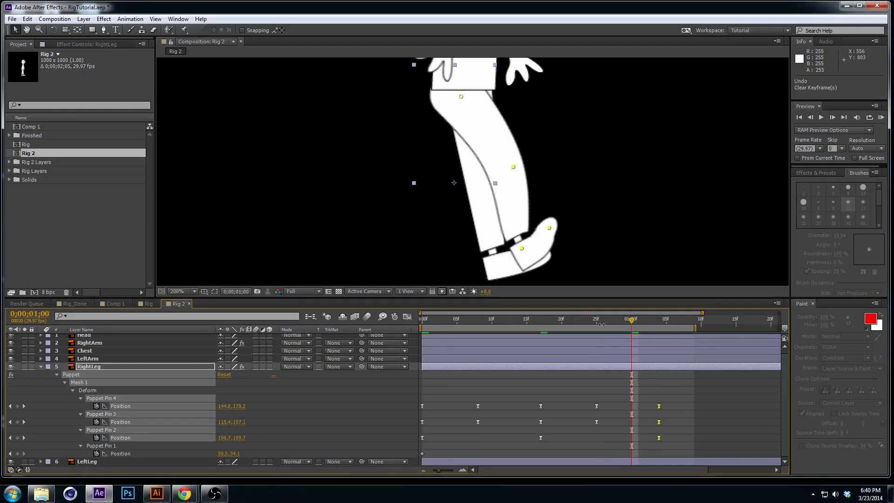
pyautogui.moveTo(605, 321); pyautogui.dragTo(480, 328)
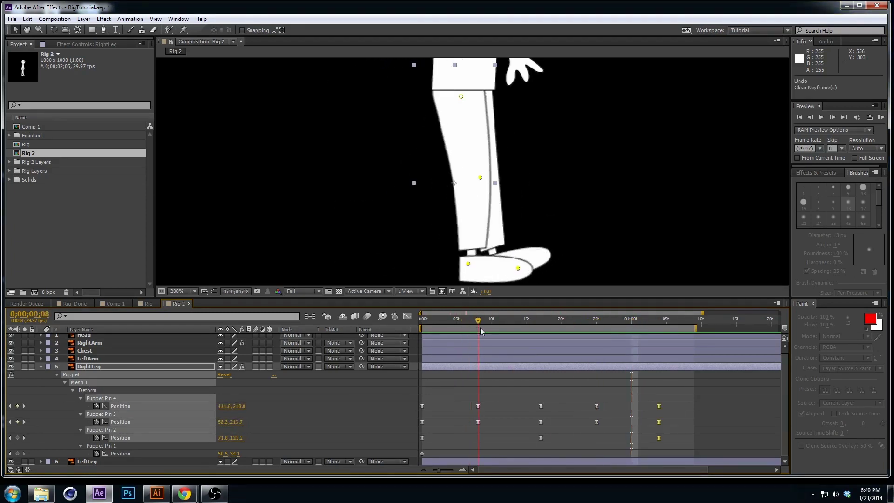
pyautogui.click(452, 439)
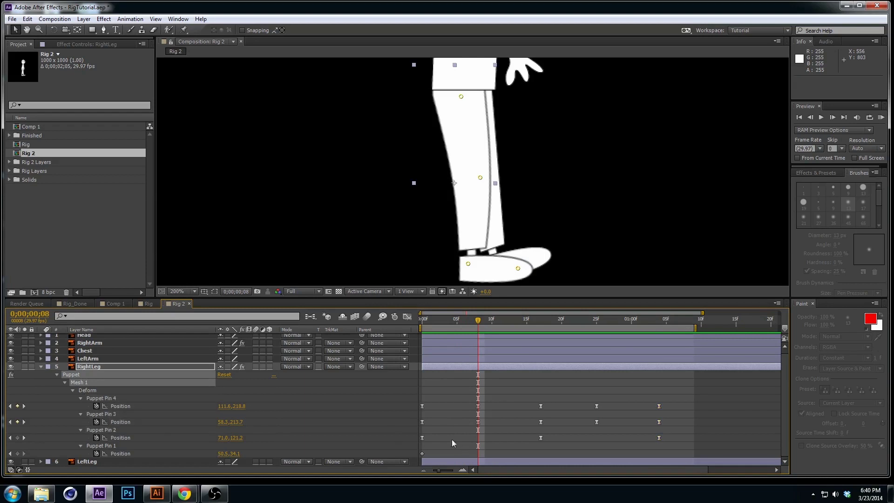
pyautogui.click(17, 438)
# Nudge Pin 2 at frame 25, end the work area around 18f, and preview.
pyautogui.moveTo(480, 326); pyautogui.dragTo(591, 331)
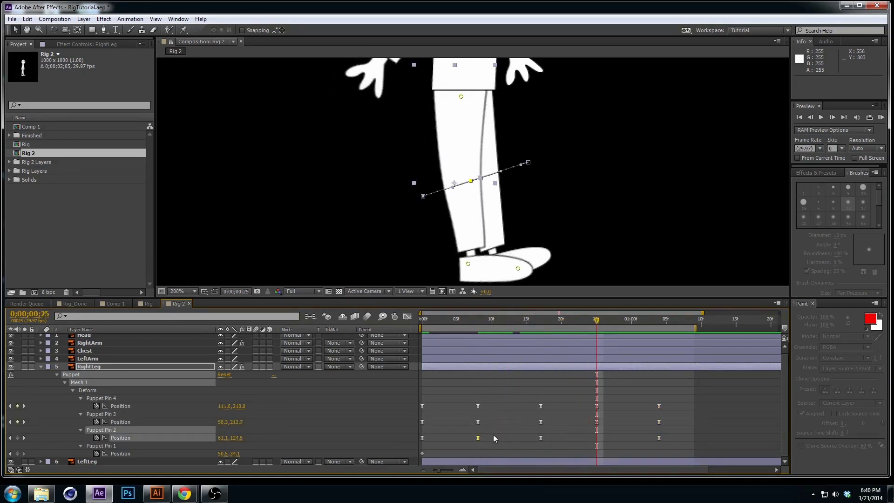
pyautogui.press('Right')
pyautogui.press('Right')
pyautogui.press('Right')
pyautogui.press('Right')
pyautogui.press('Up')
pyautogui.press('Up')
pyautogui.click(603, 320)
pyautogui.moveTo(602, 322); pyautogui.dragTo(541, 328)
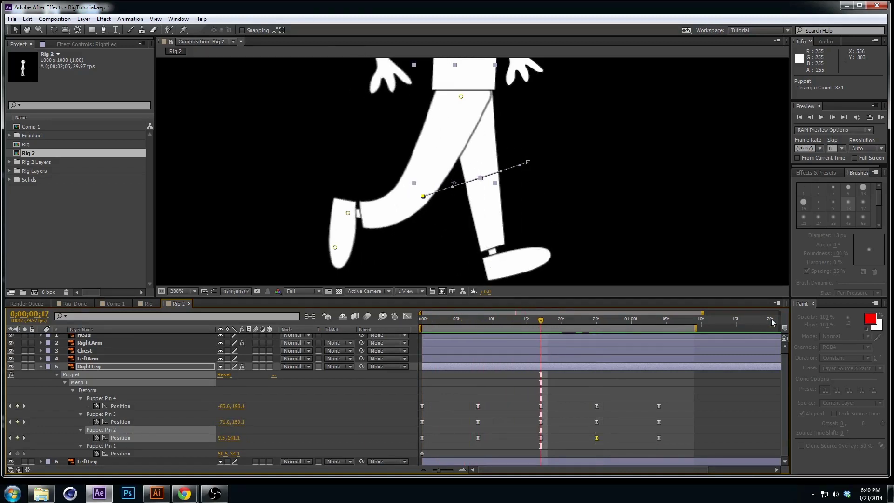
pyautogui.moveTo(695, 328); pyautogui.dragTo(549, 329)
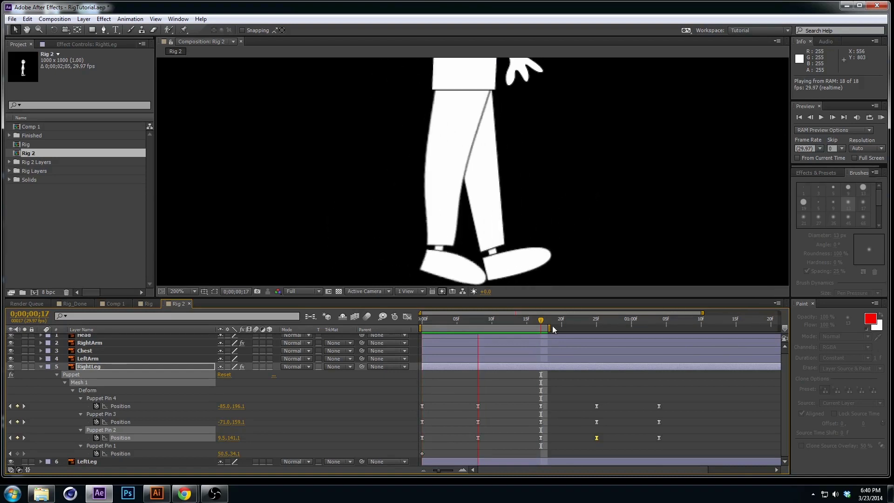
pyautogui.scroll(-2, 567, 135)
pyautogui.press('h')
pyautogui.moveTo(572, 160); pyautogui.dragTo(568, 197)
# Play the walk cycle with the composition view maximized.
pyautogui.press('v')
pyautogui.press('`')
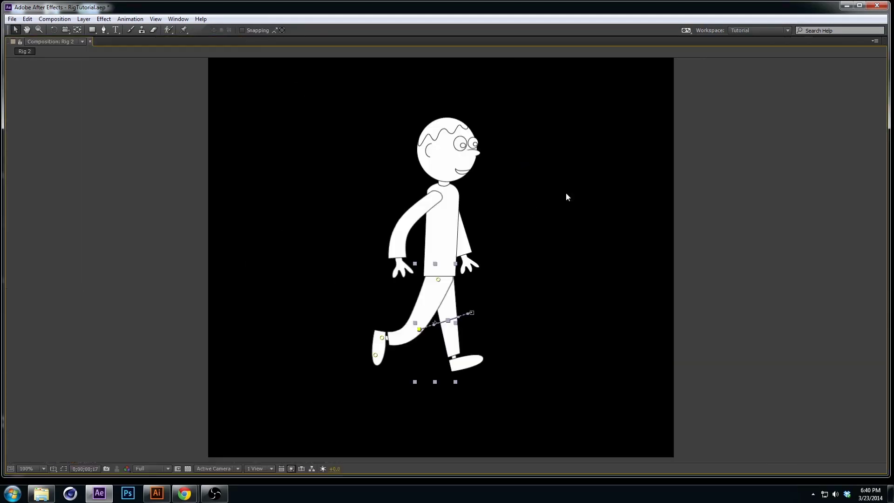
pyautogui.press('space')
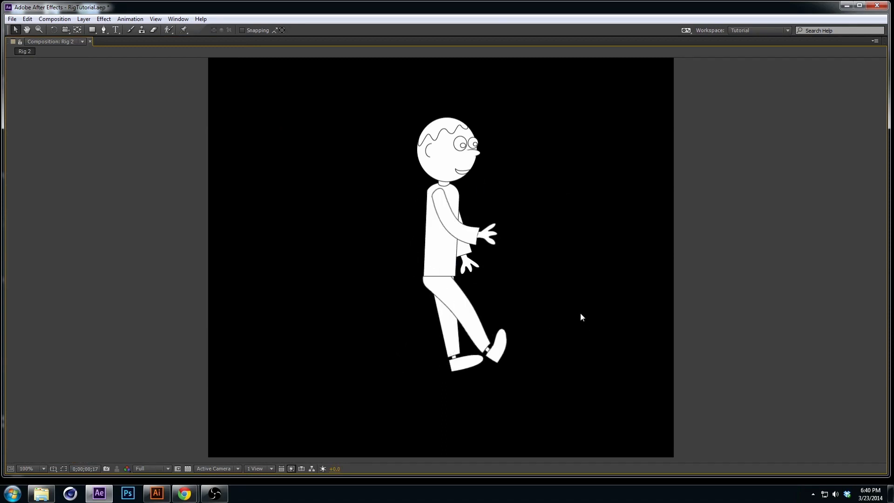
pyautogui.press('space')
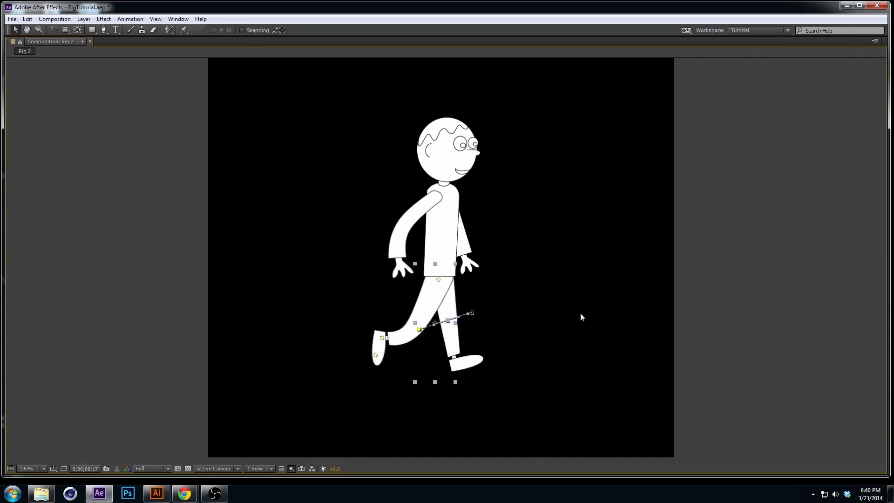
pyautogui.press('`')
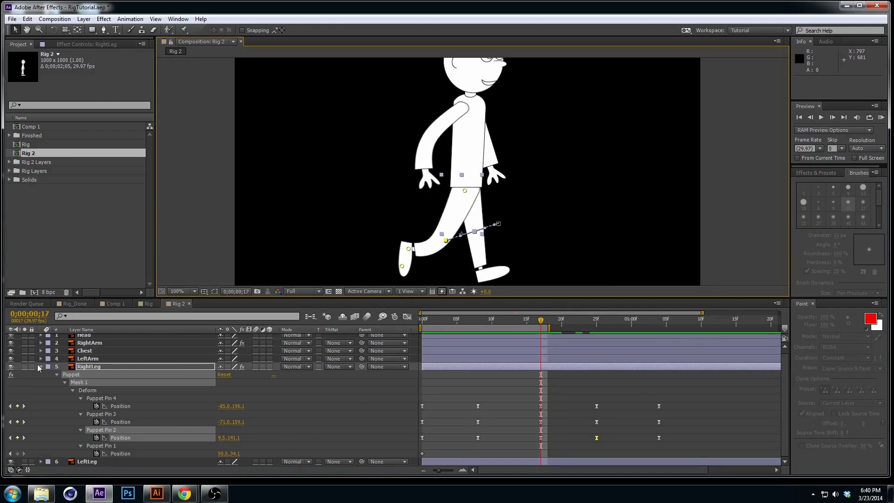
# Solo RightArm, extend the work area to about 1;04, and preview the arm swing.
pyautogui.click(25, 342)
pyautogui.moveTo(549, 328); pyautogui.dragTo(660, 327)
pyautogui.press('`')
pyautogui.press('`')
pyautogui.press('`')
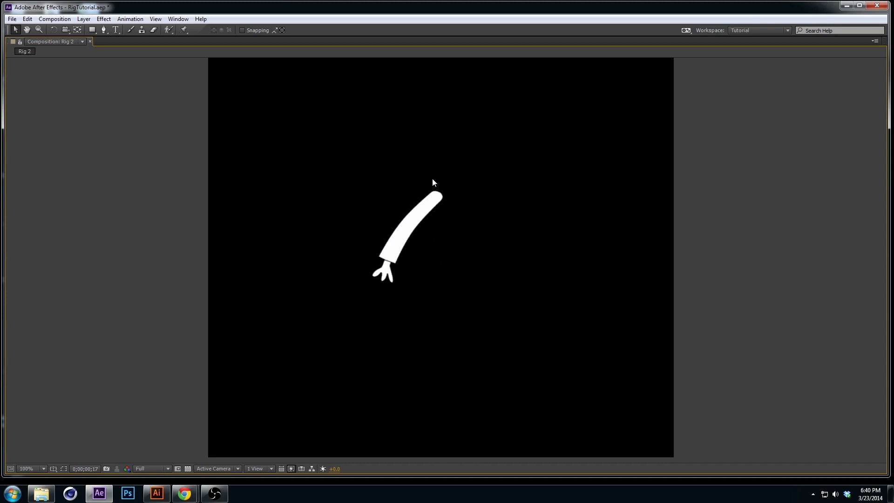
pyautogui.click(430, 227)
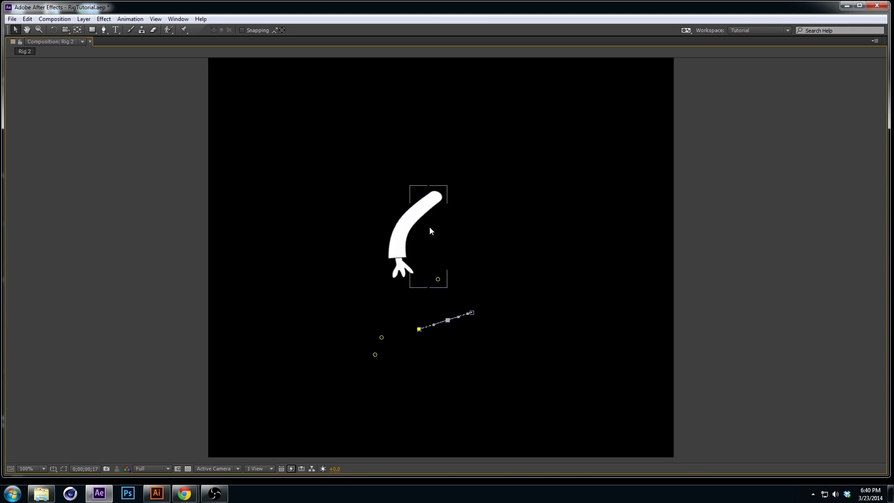
pyautogui.press('`')
# Hide the leg's motion path, collapse RightLeg's puppet properties, and deselect it.
pyautogui.click(527, 392)
pyautogui.press('u')
pyautogui.click(45, 396)
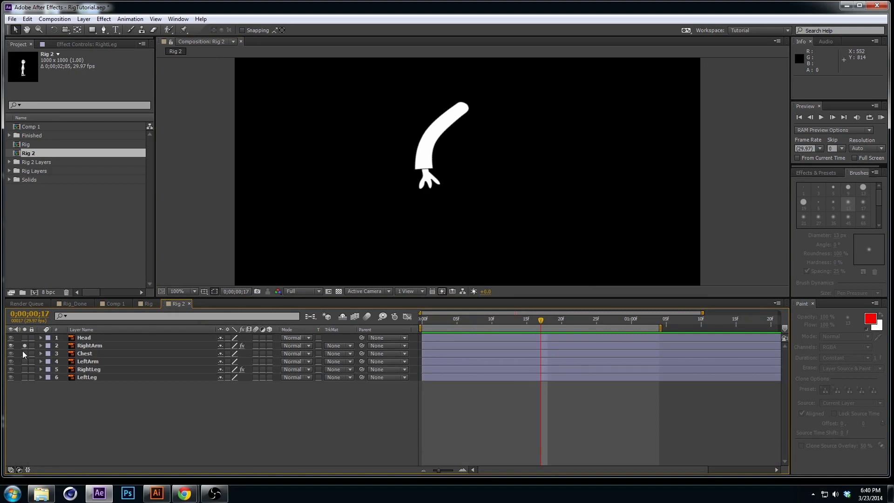